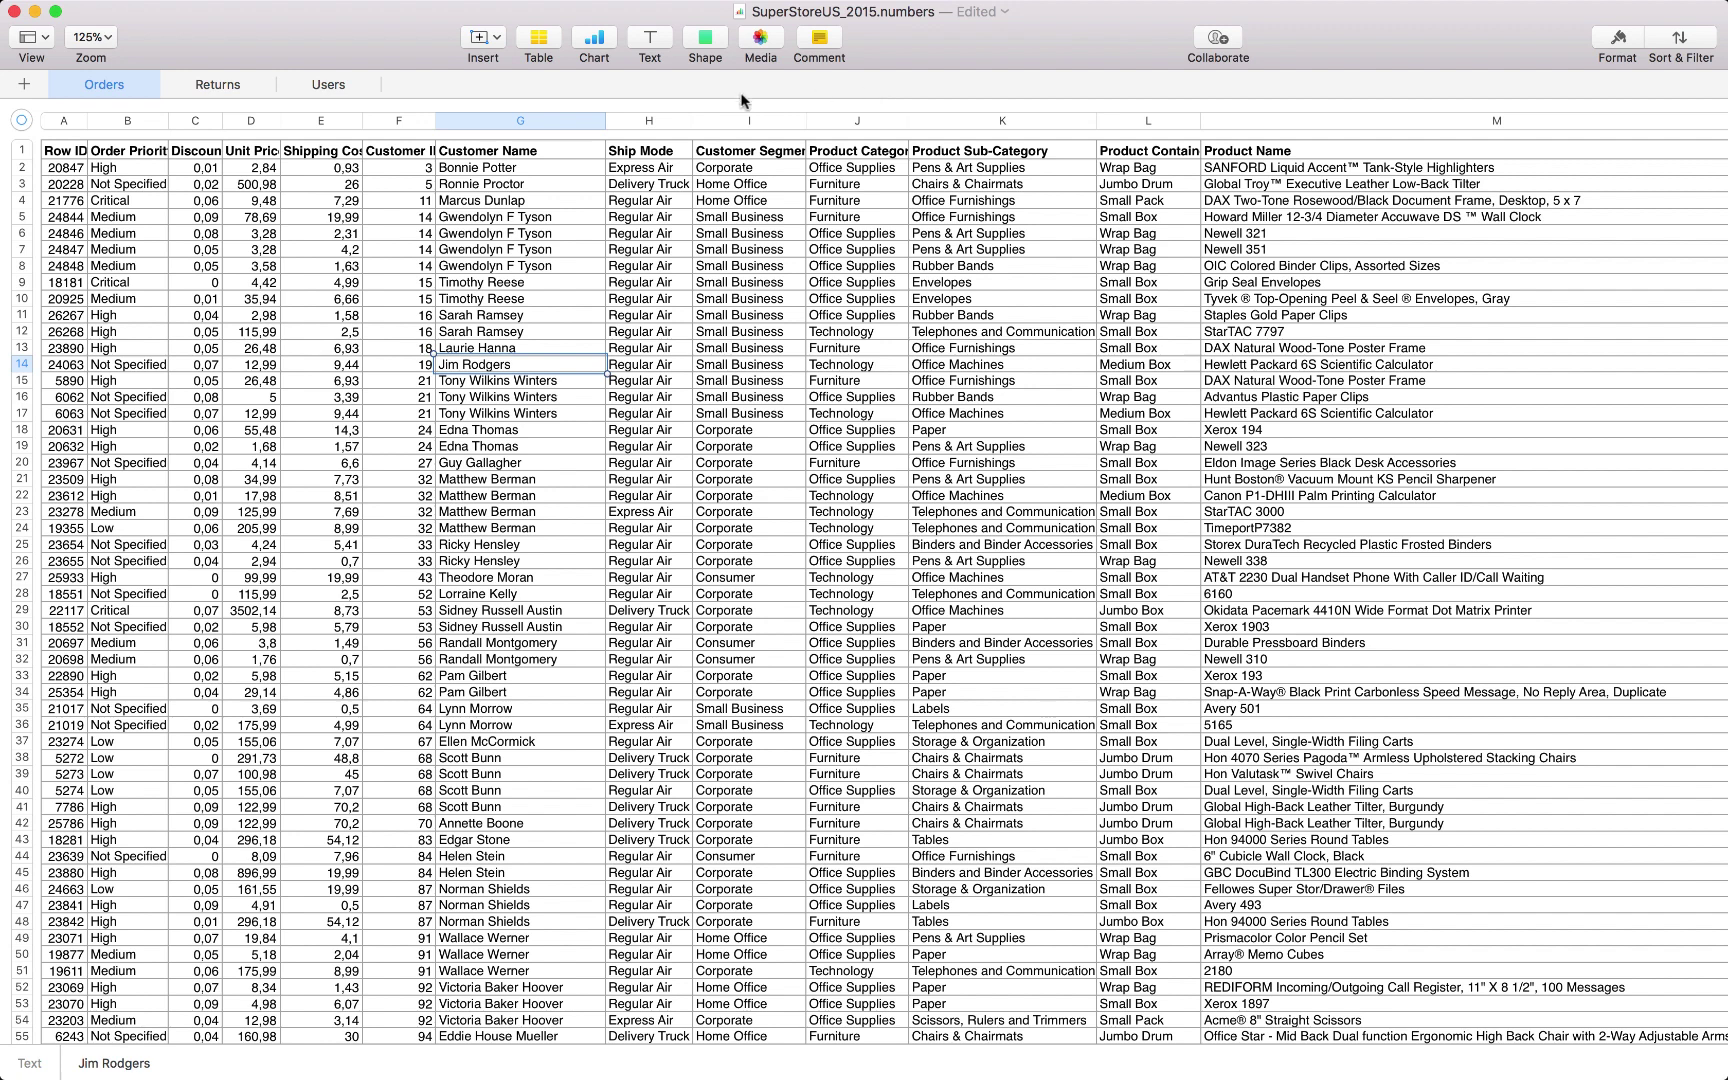
Step: Examine the Orders sheet's columns, from order priority and product category through location, dates, profit, quantity and sales
{"action": "left_click", "coordinate": [106, 204]}
{"action": "left_click", "coordinate": [858, 188]}
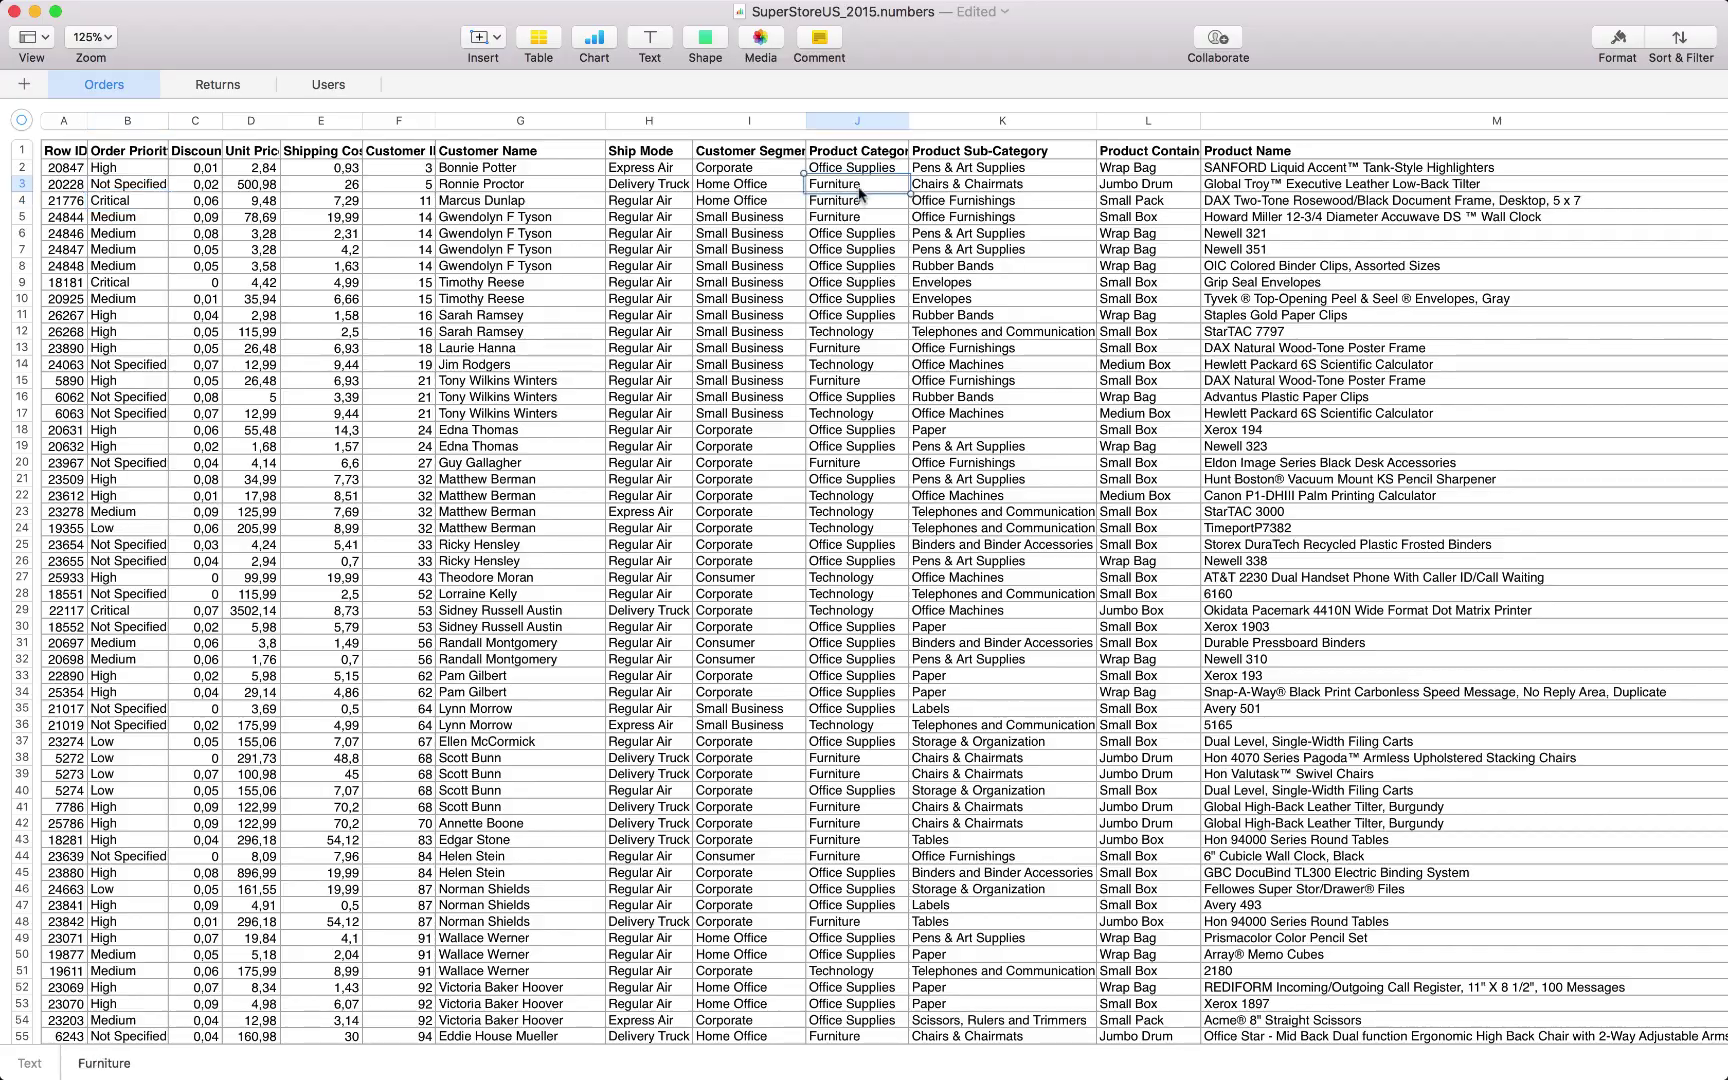
{"action": "scroll", "coordinate": [1412, 234], "scroll_direction": "right", "scroll_amount": 10}
{"action": "scroll", "coordinate": [1415, 240], "scroll_direction": "right", "scroll_amount": 5}
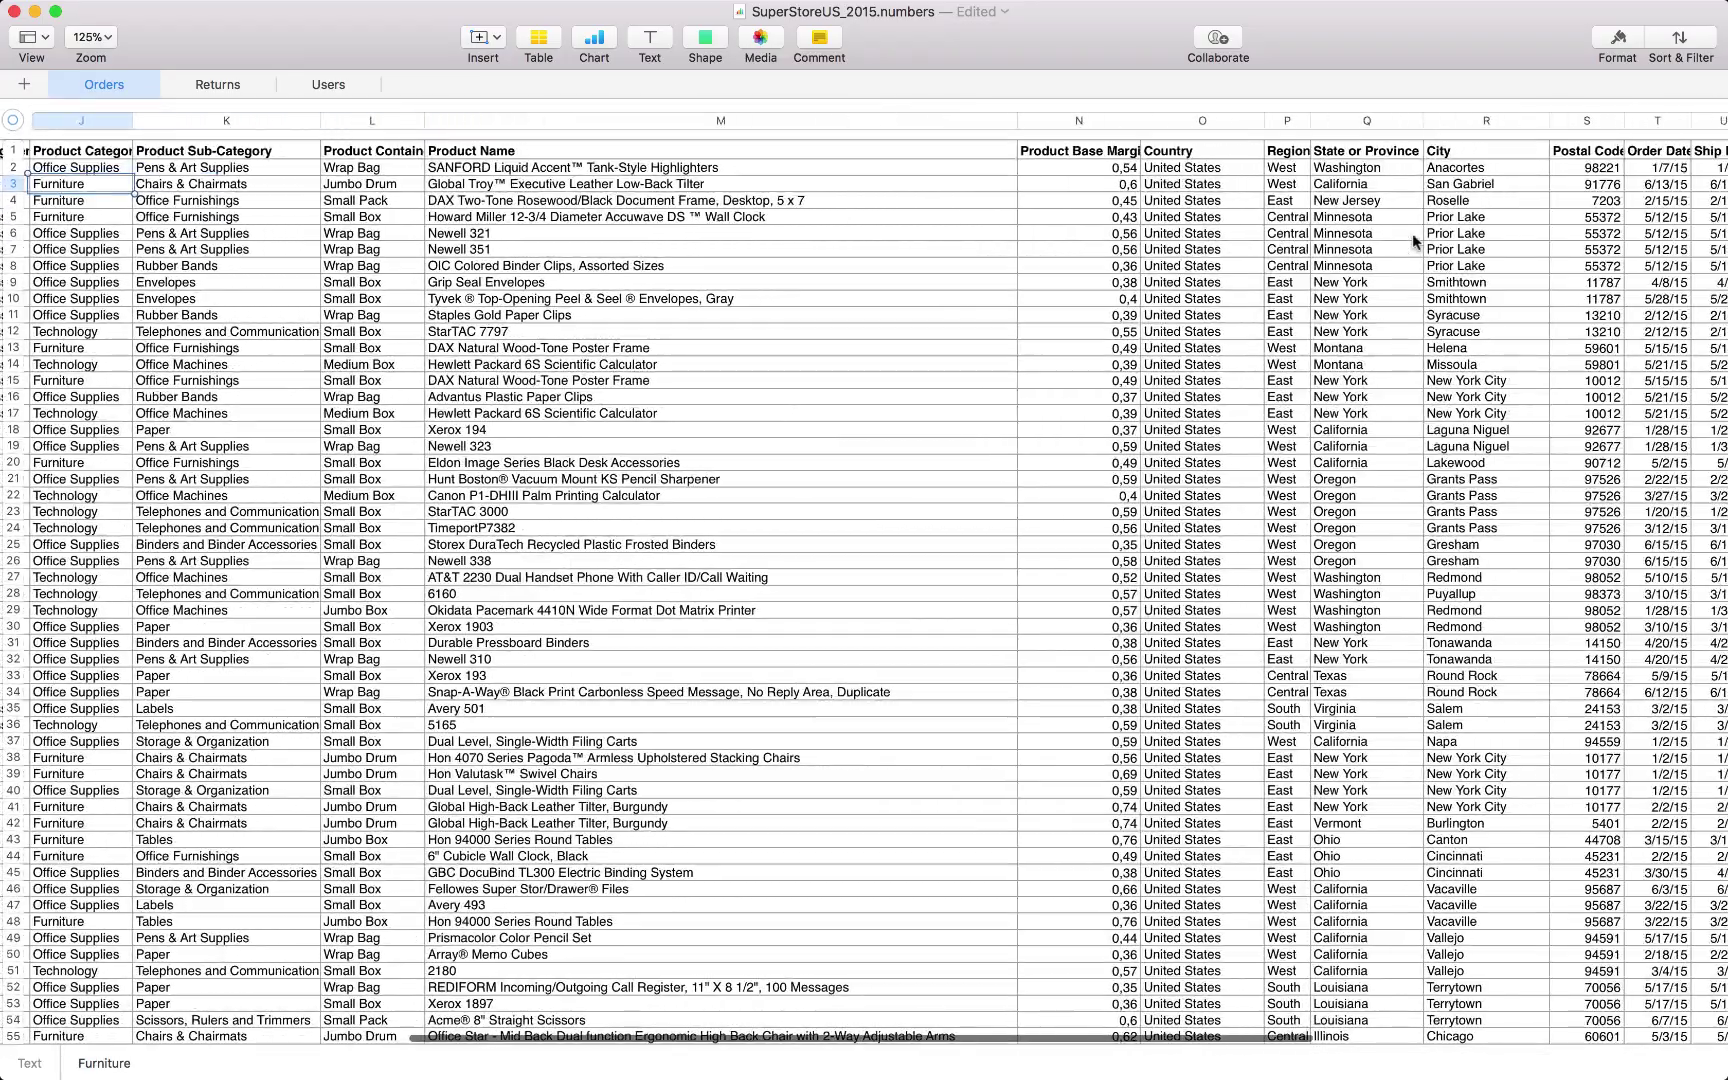
{"action": "scroll", "coordinate": [1216, 258], "scroll_direction": "right", "scroll_amount": 4}
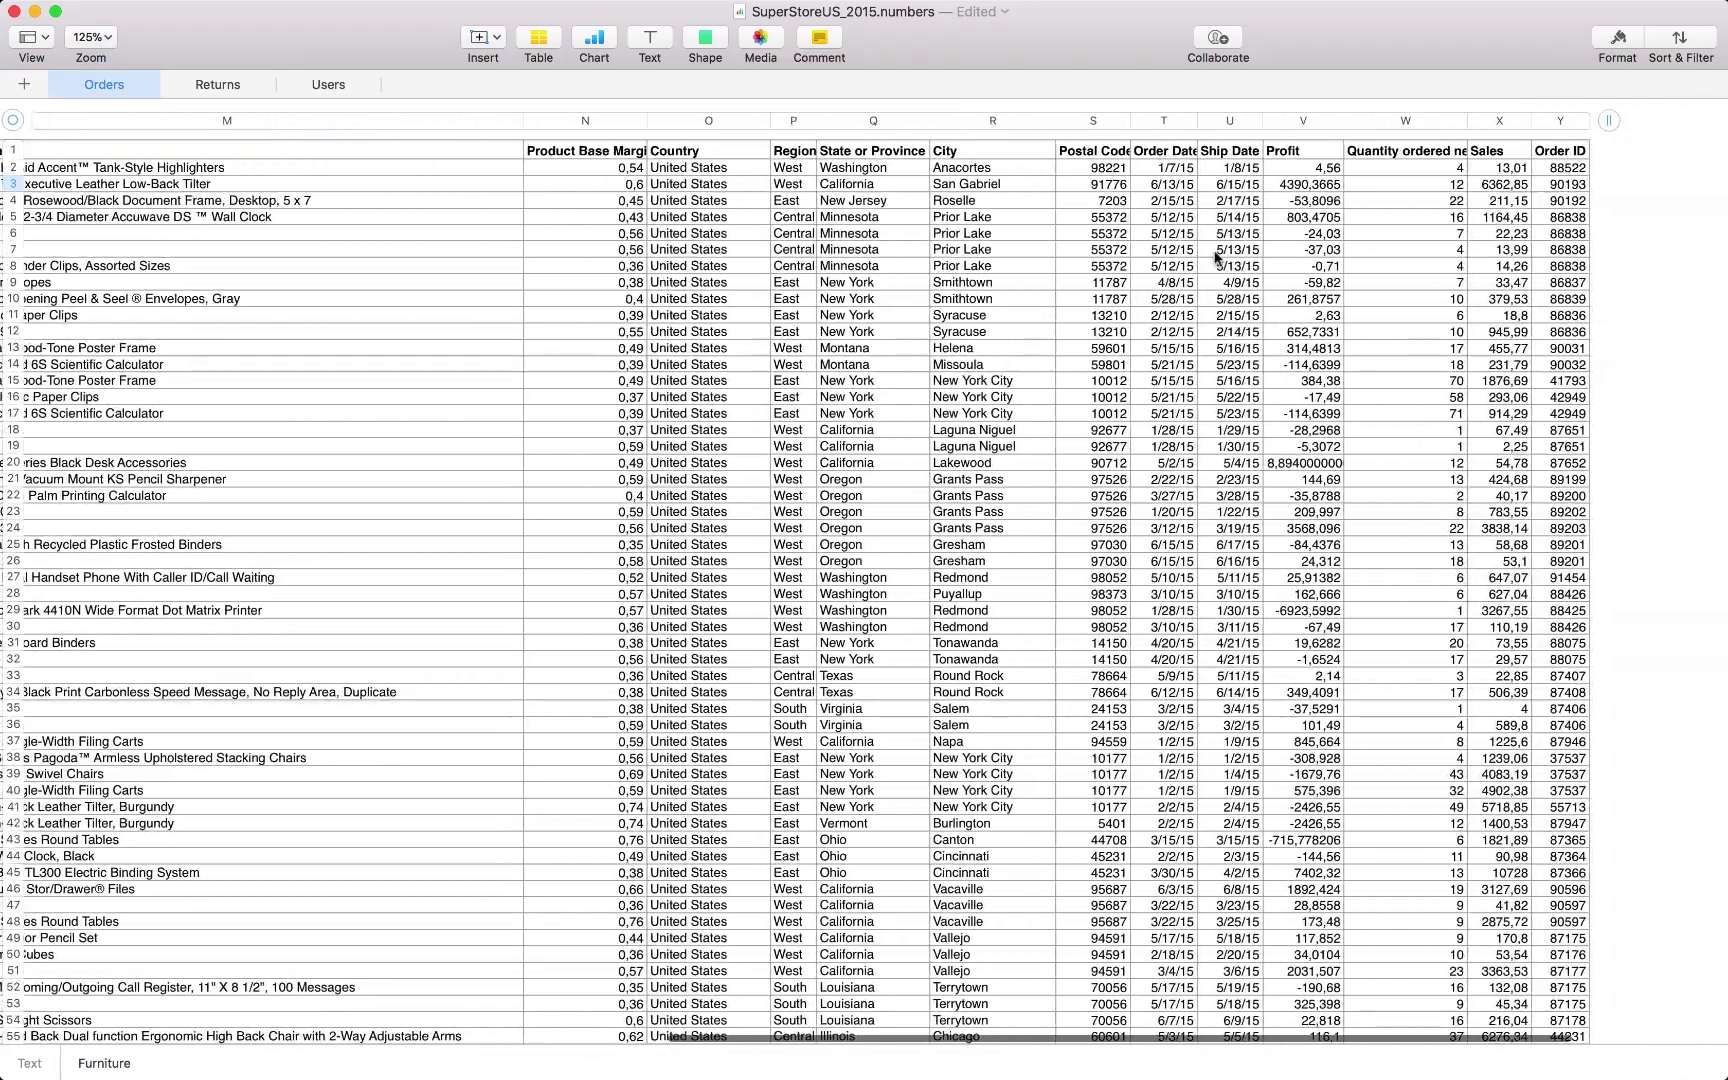
{"action": "left_click", "coordinate": [1230, 190]}
{"action": "left_click", "coordinate": [1437, 152]}
{"action": "left_click", "coordinate": [1432, 168]}
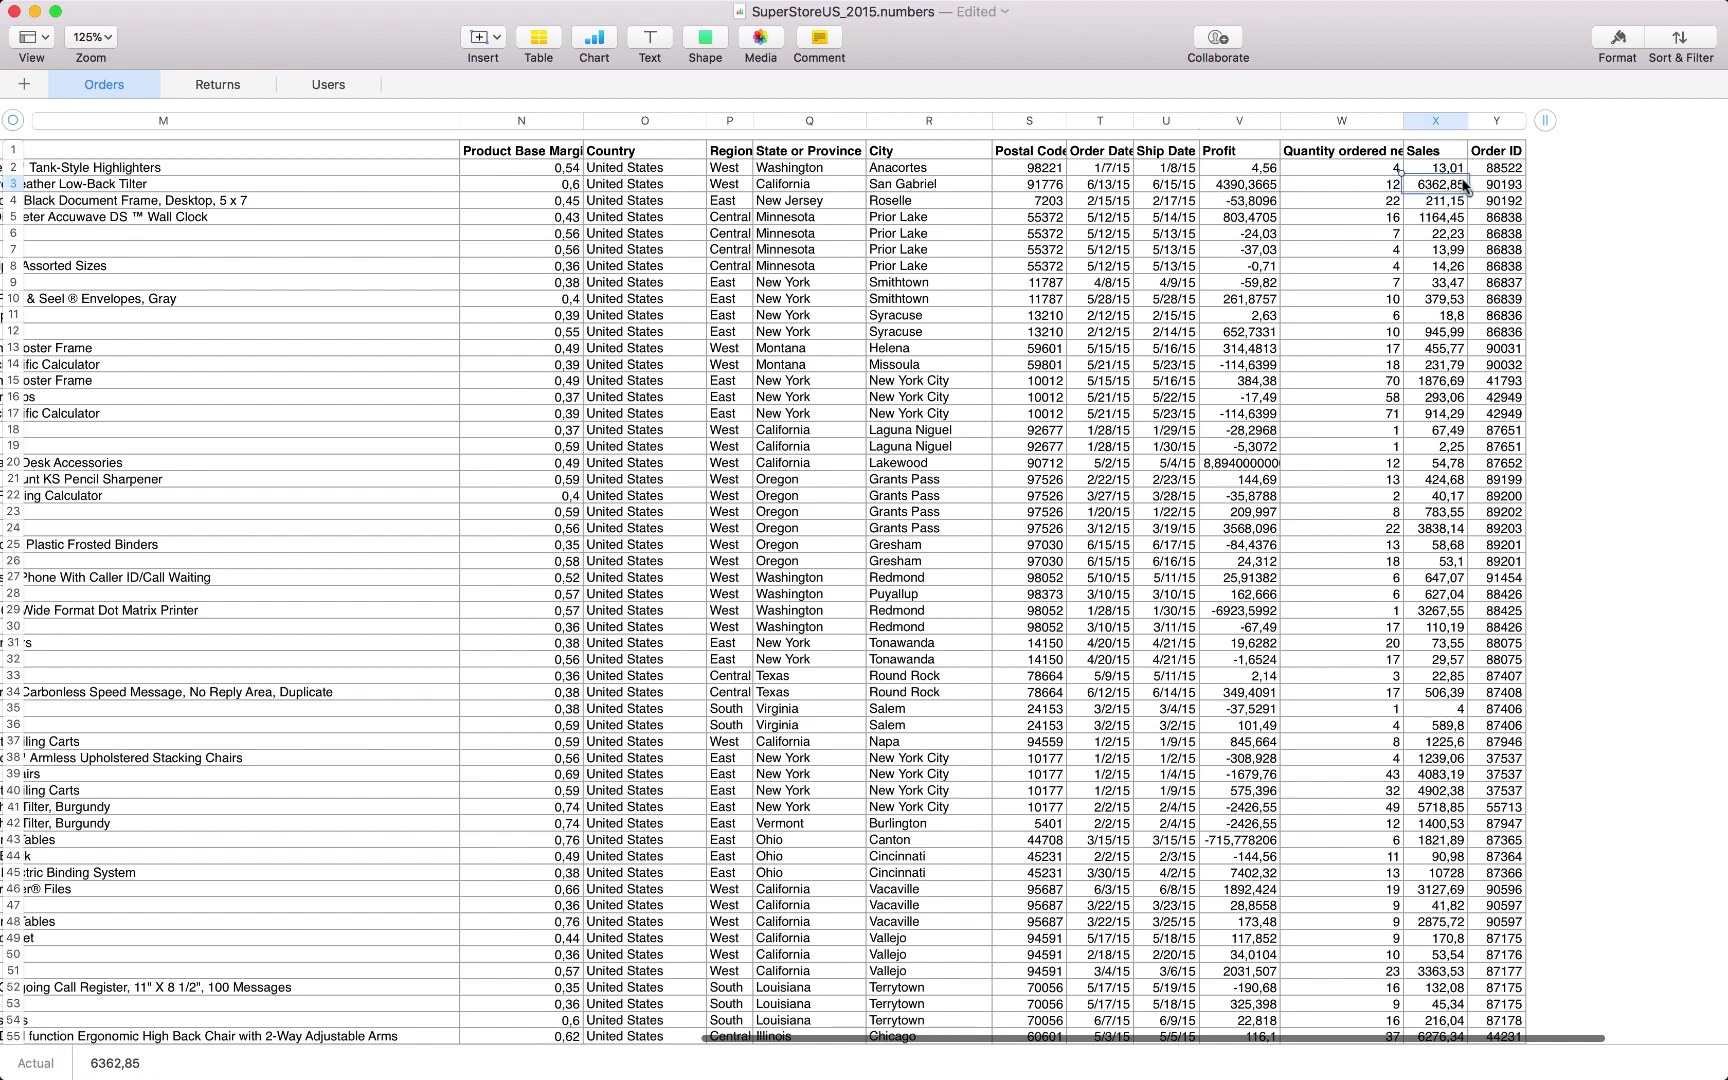
{"action": "left_click", "coordinate": [1357, 170]}
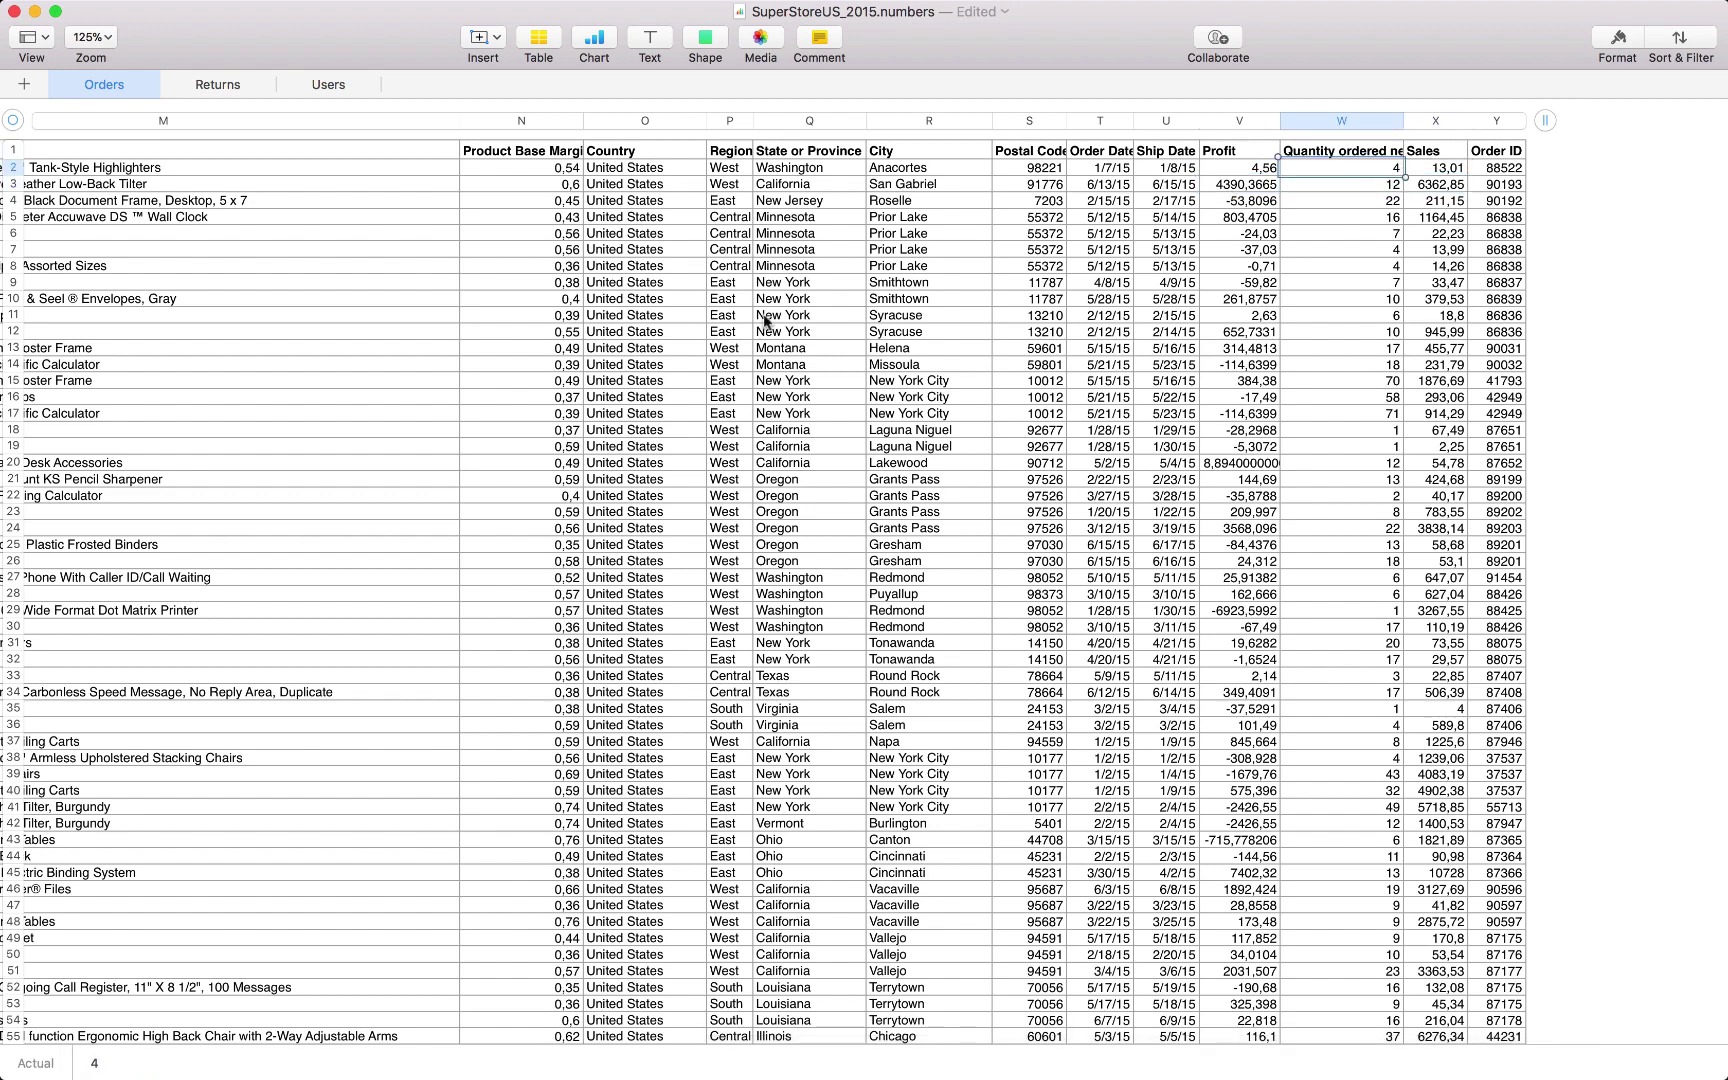
{"action": "left_click", "coordinate": [620, 113]}
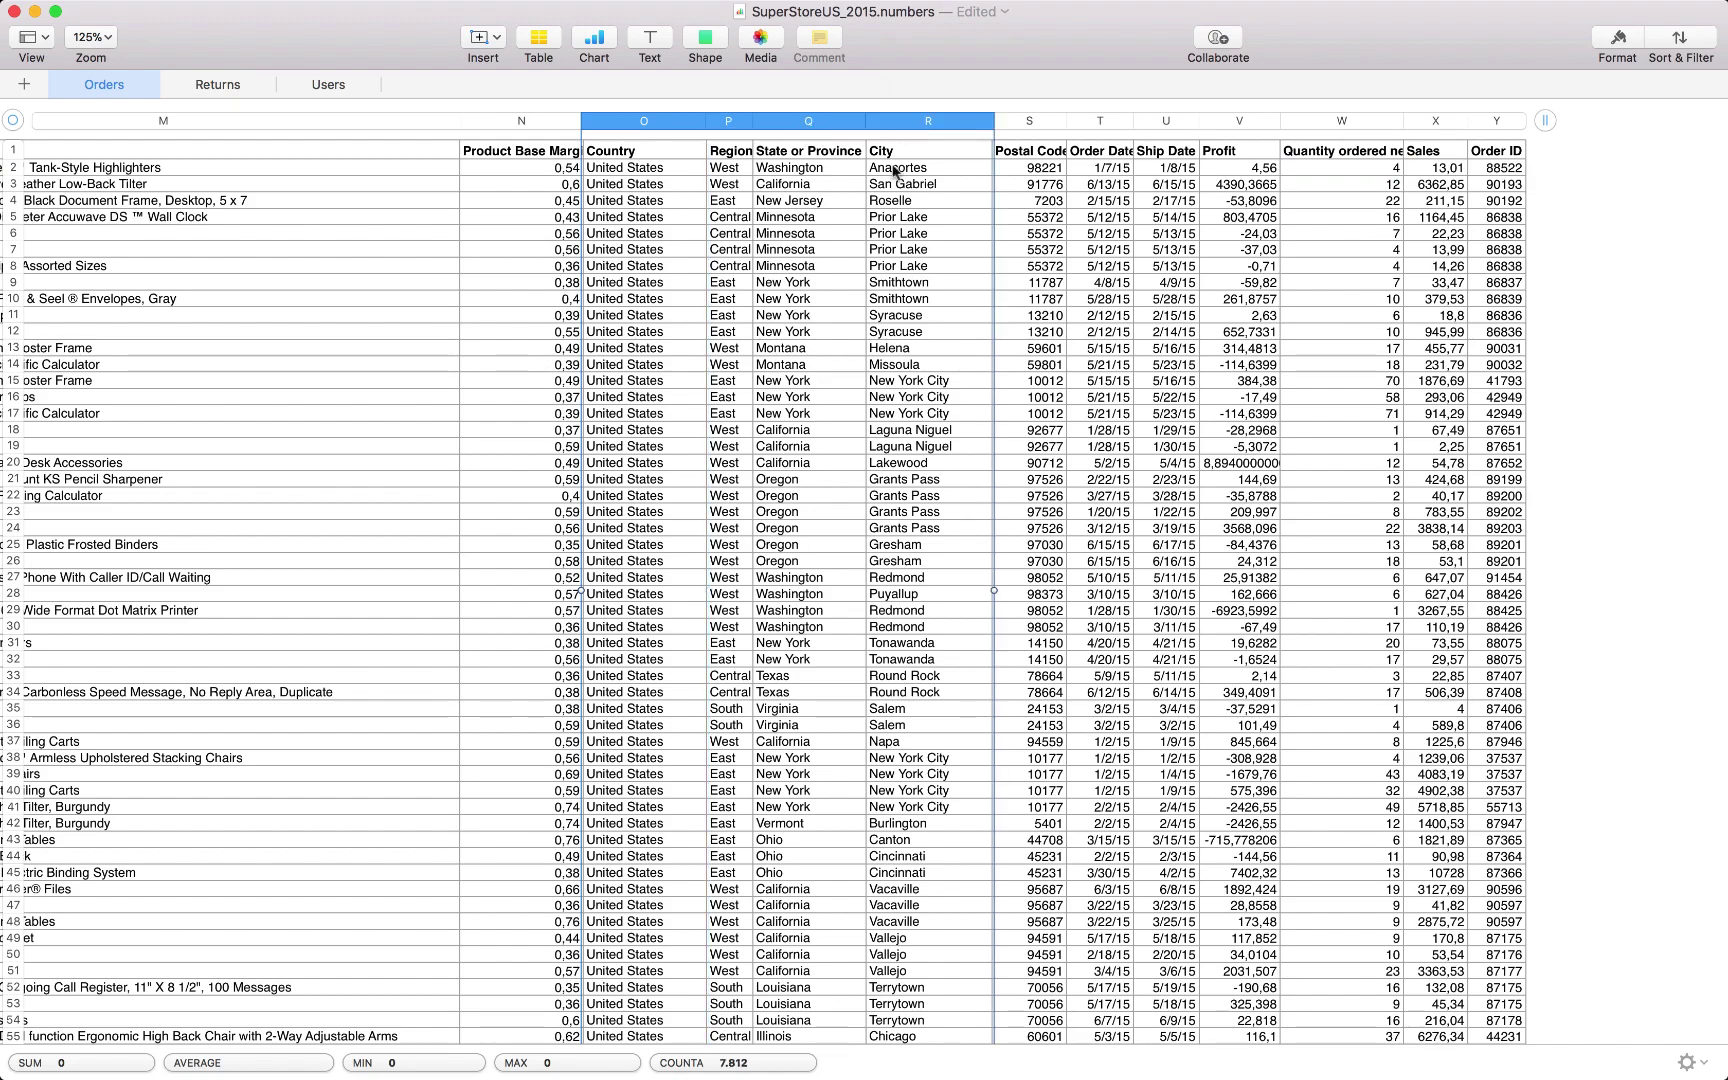
{"action": "left_click", "coordinate": [874, 236]}
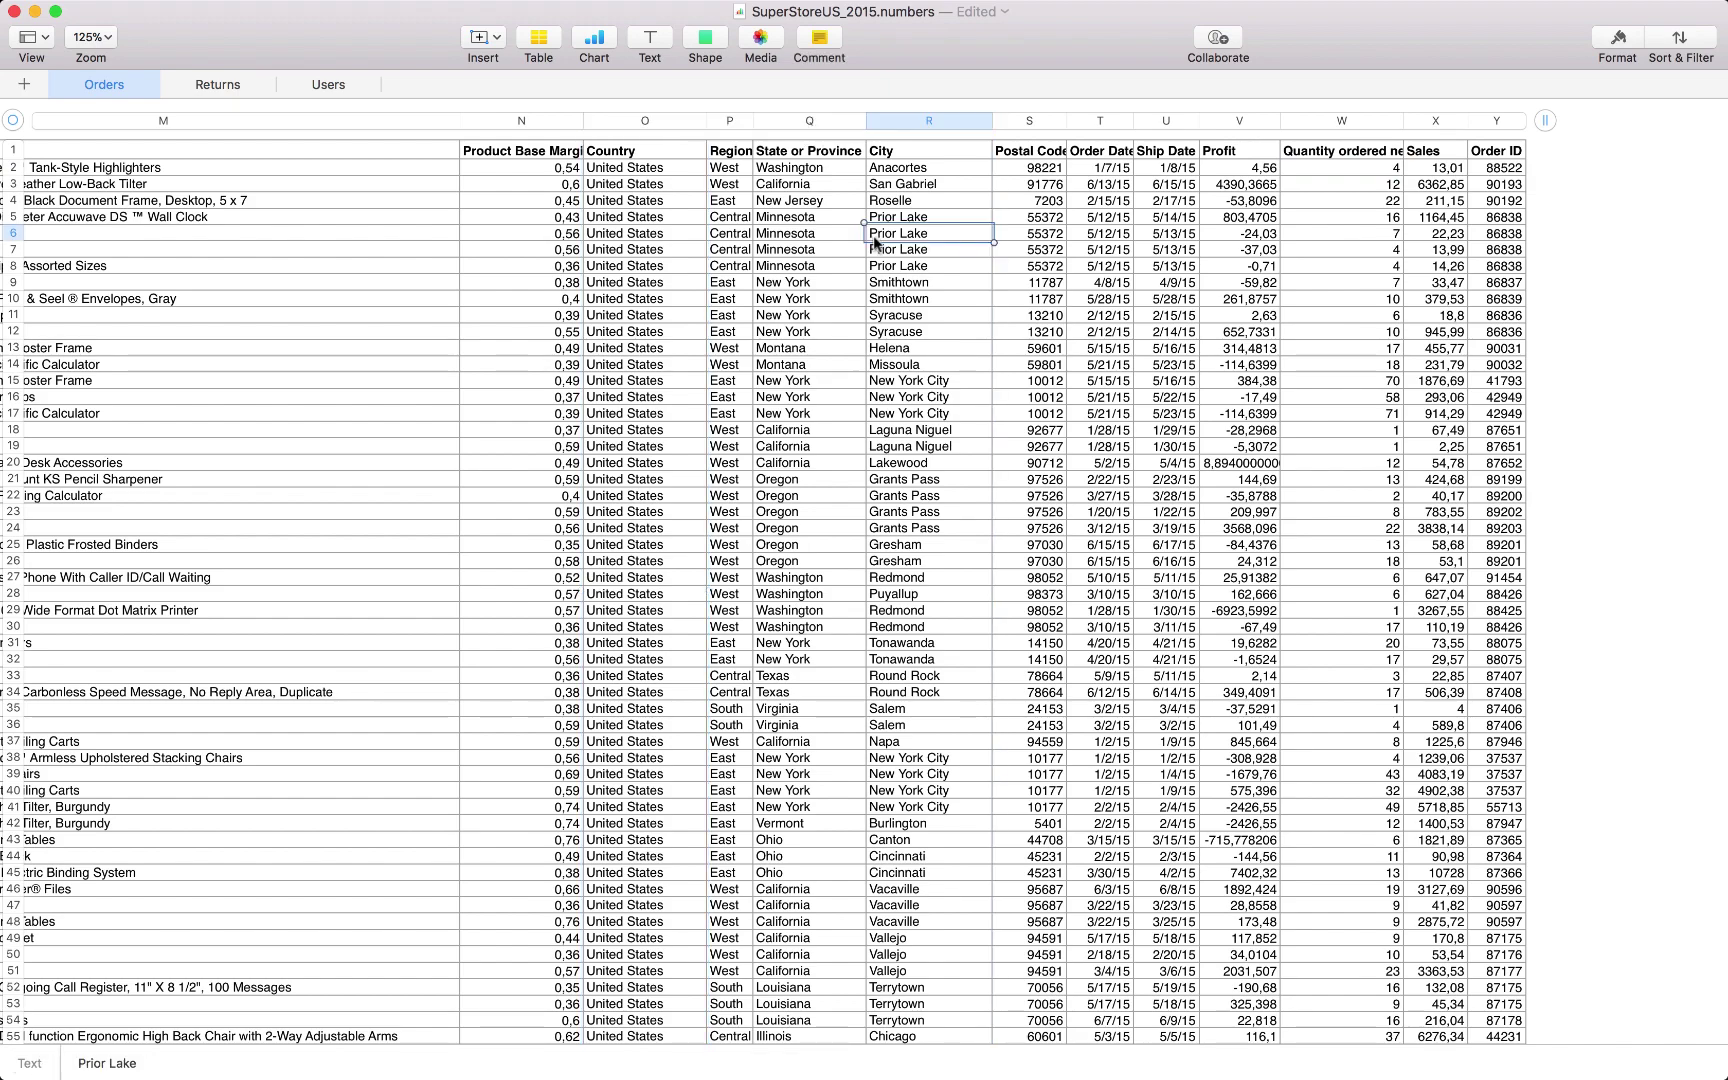
{"action": "scroll", "coordinate": [364, 526], "scroll_direction": "left", "scroll_amount": 15}
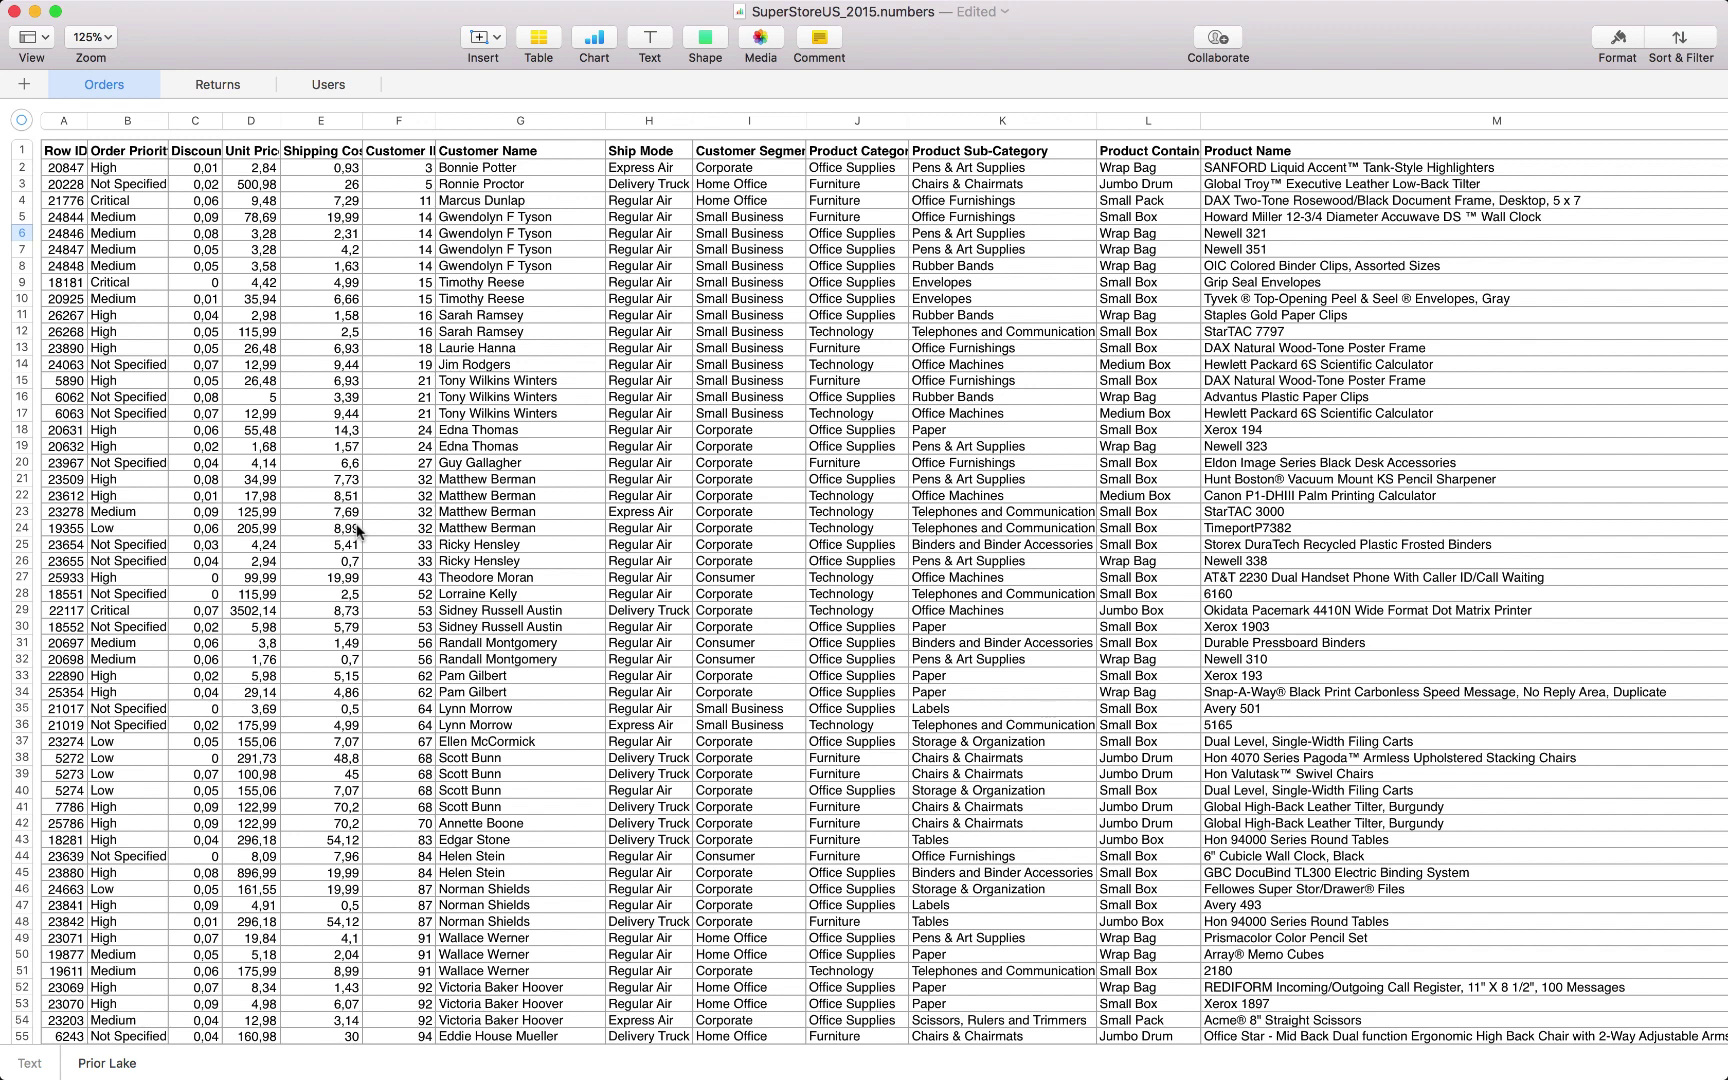
Step: Switch to Tableau and examine the profits of individual states on the Profit by state map
{"action": "key", "text": "super+Tab"}
{"action": "key", "text": "super+Tab"}
{"action": "key", "text": "super+Tab"}
{"action": "key", "text": "super+Tab"}
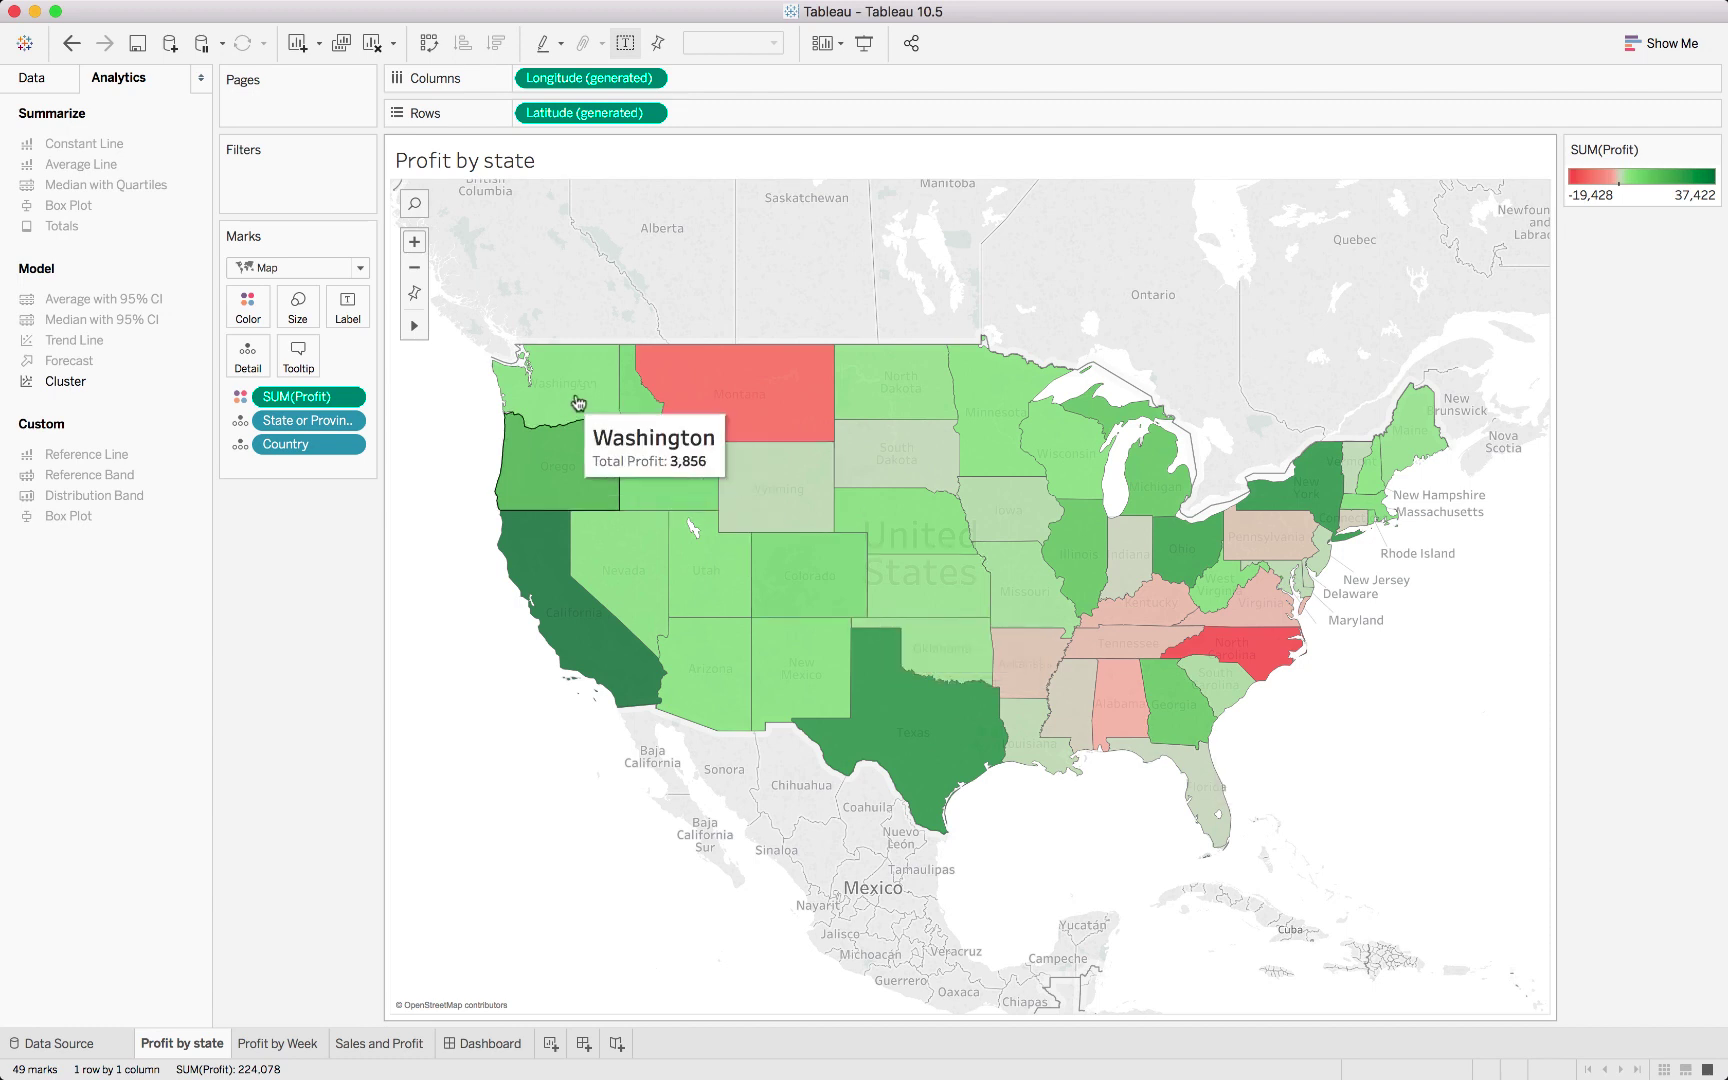
{"action": "mouse_move", "coordinate": [756, 371]}
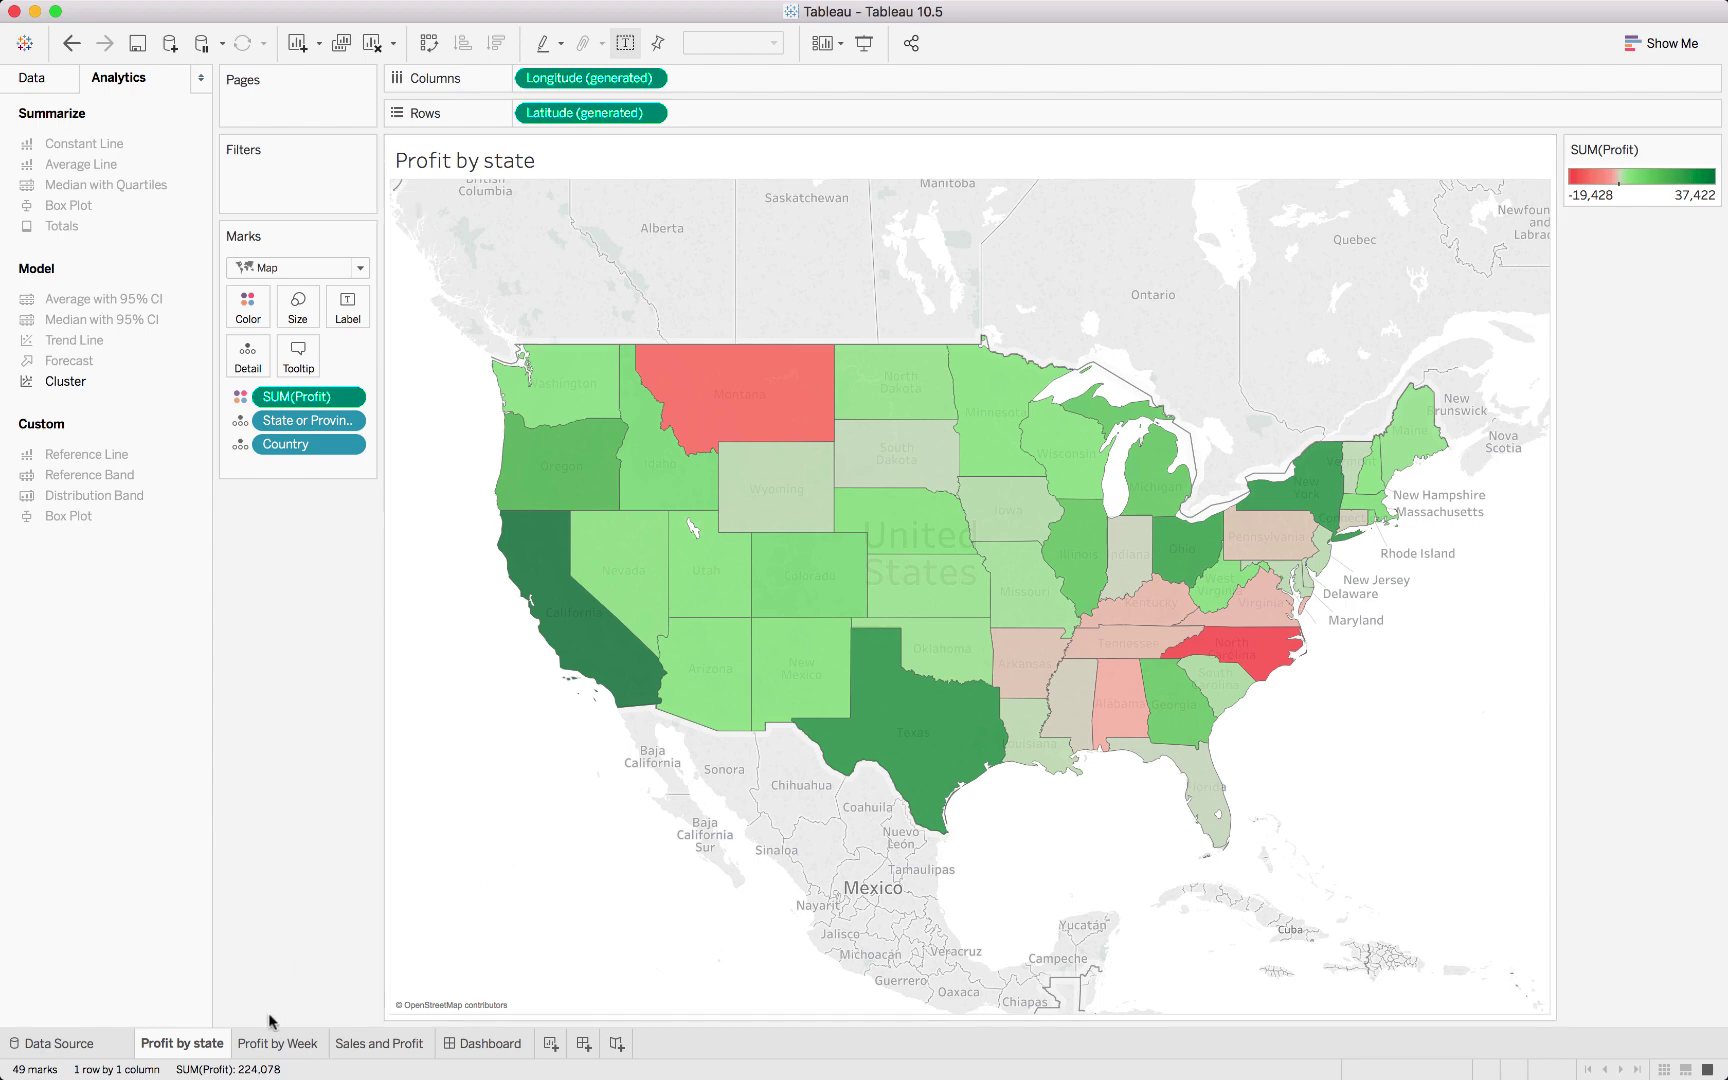
Step: Examine the Profit by Week line chart and the Sales and Profit bar chart by product category
{"action": "left_click", "coordinate": [276, 1044]}
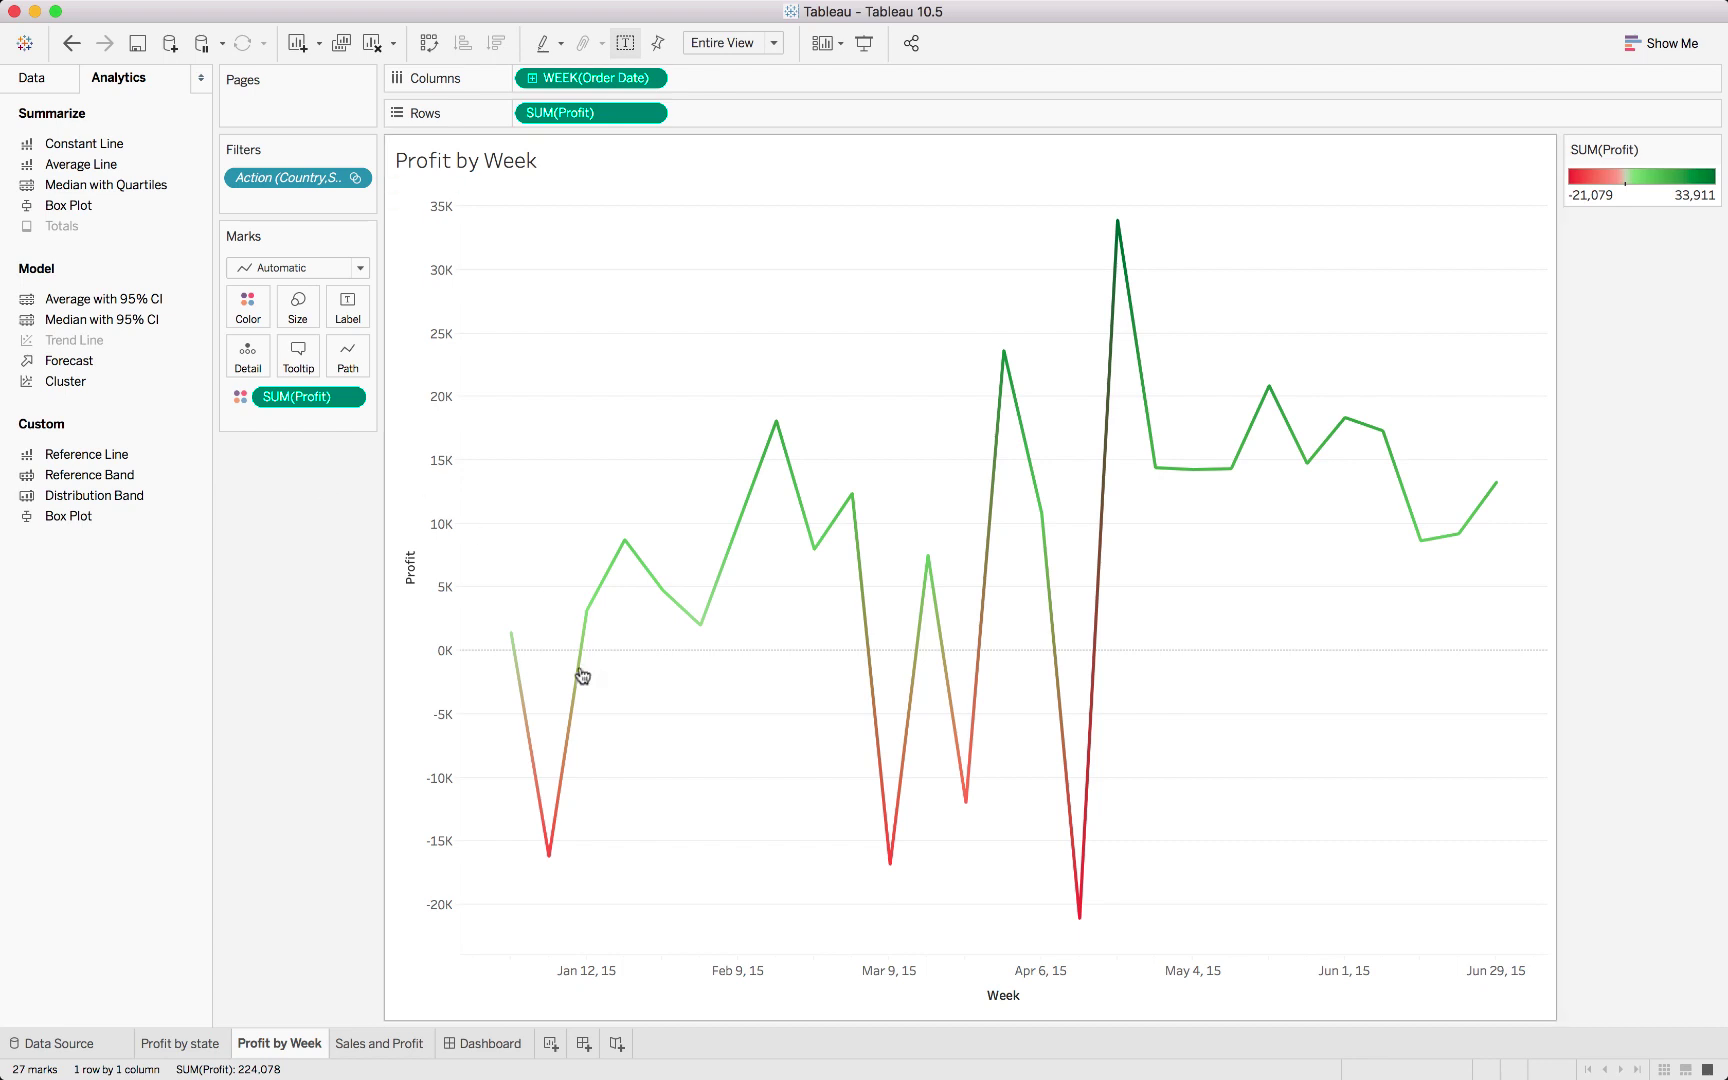
{"action": "mouse_move", "coordinate": [512, 652]}
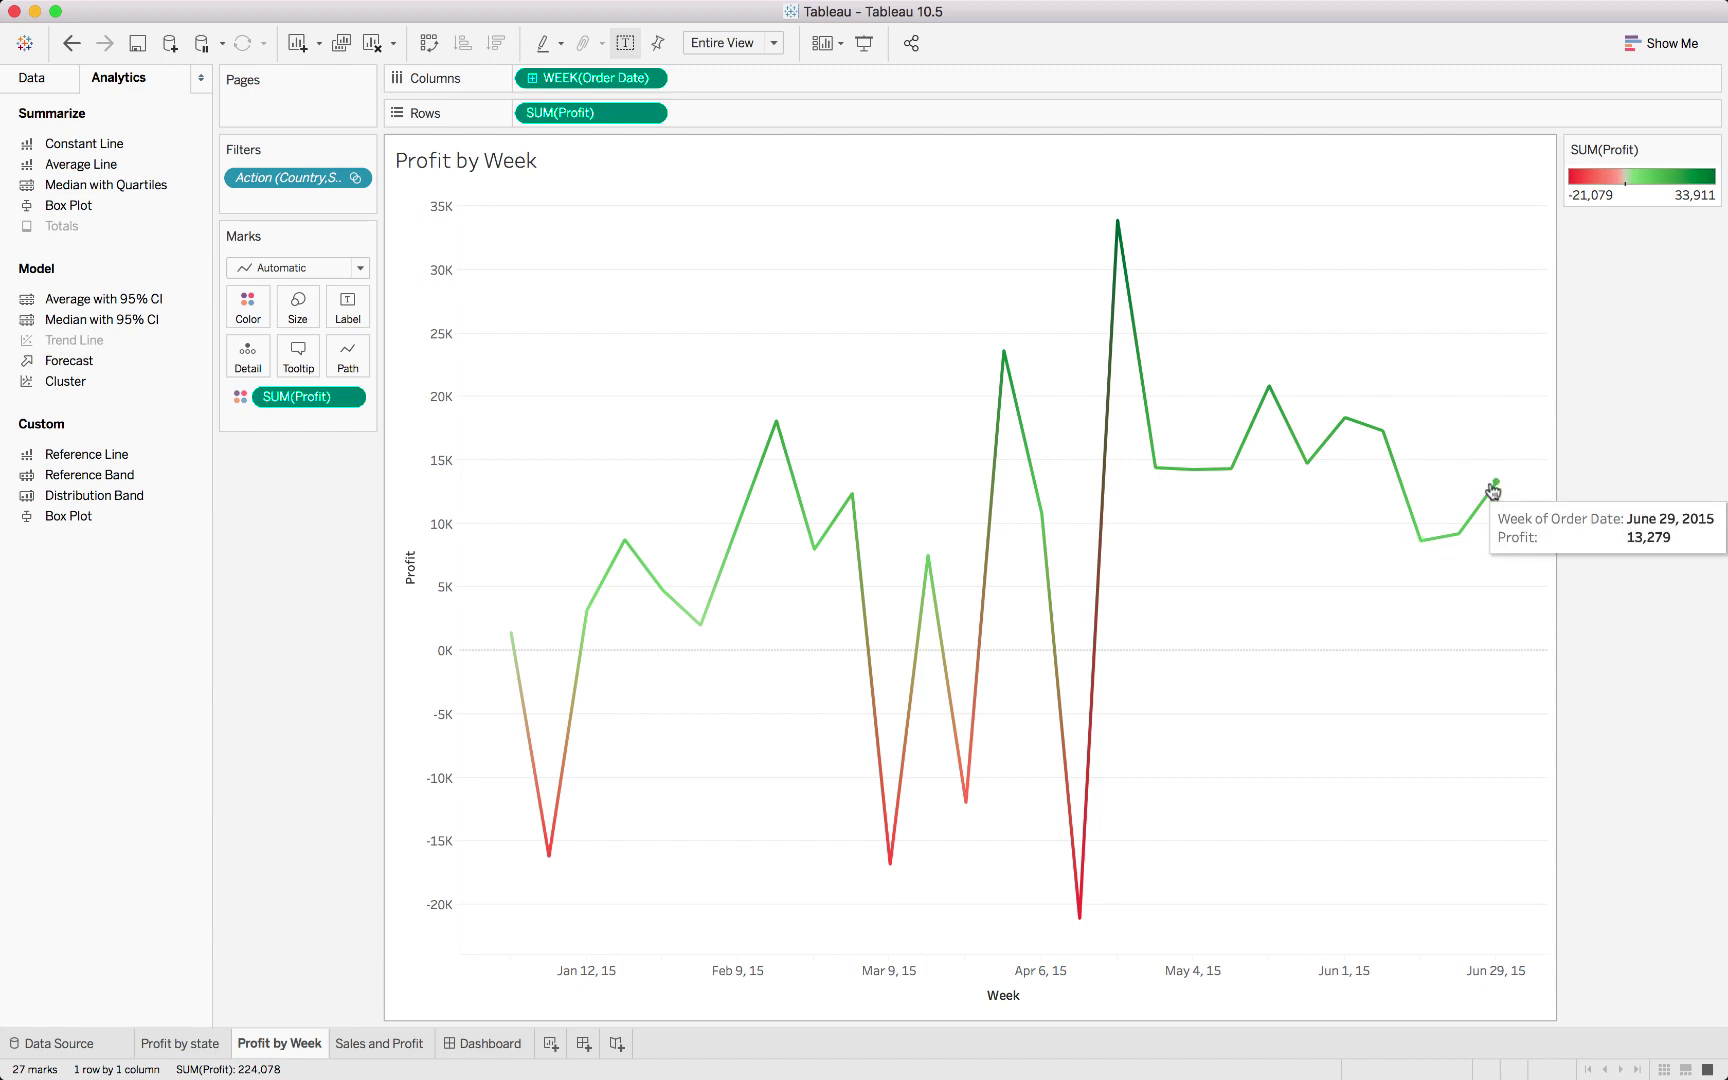
{"action": "left_click", "coordinate": [367, 1045]}
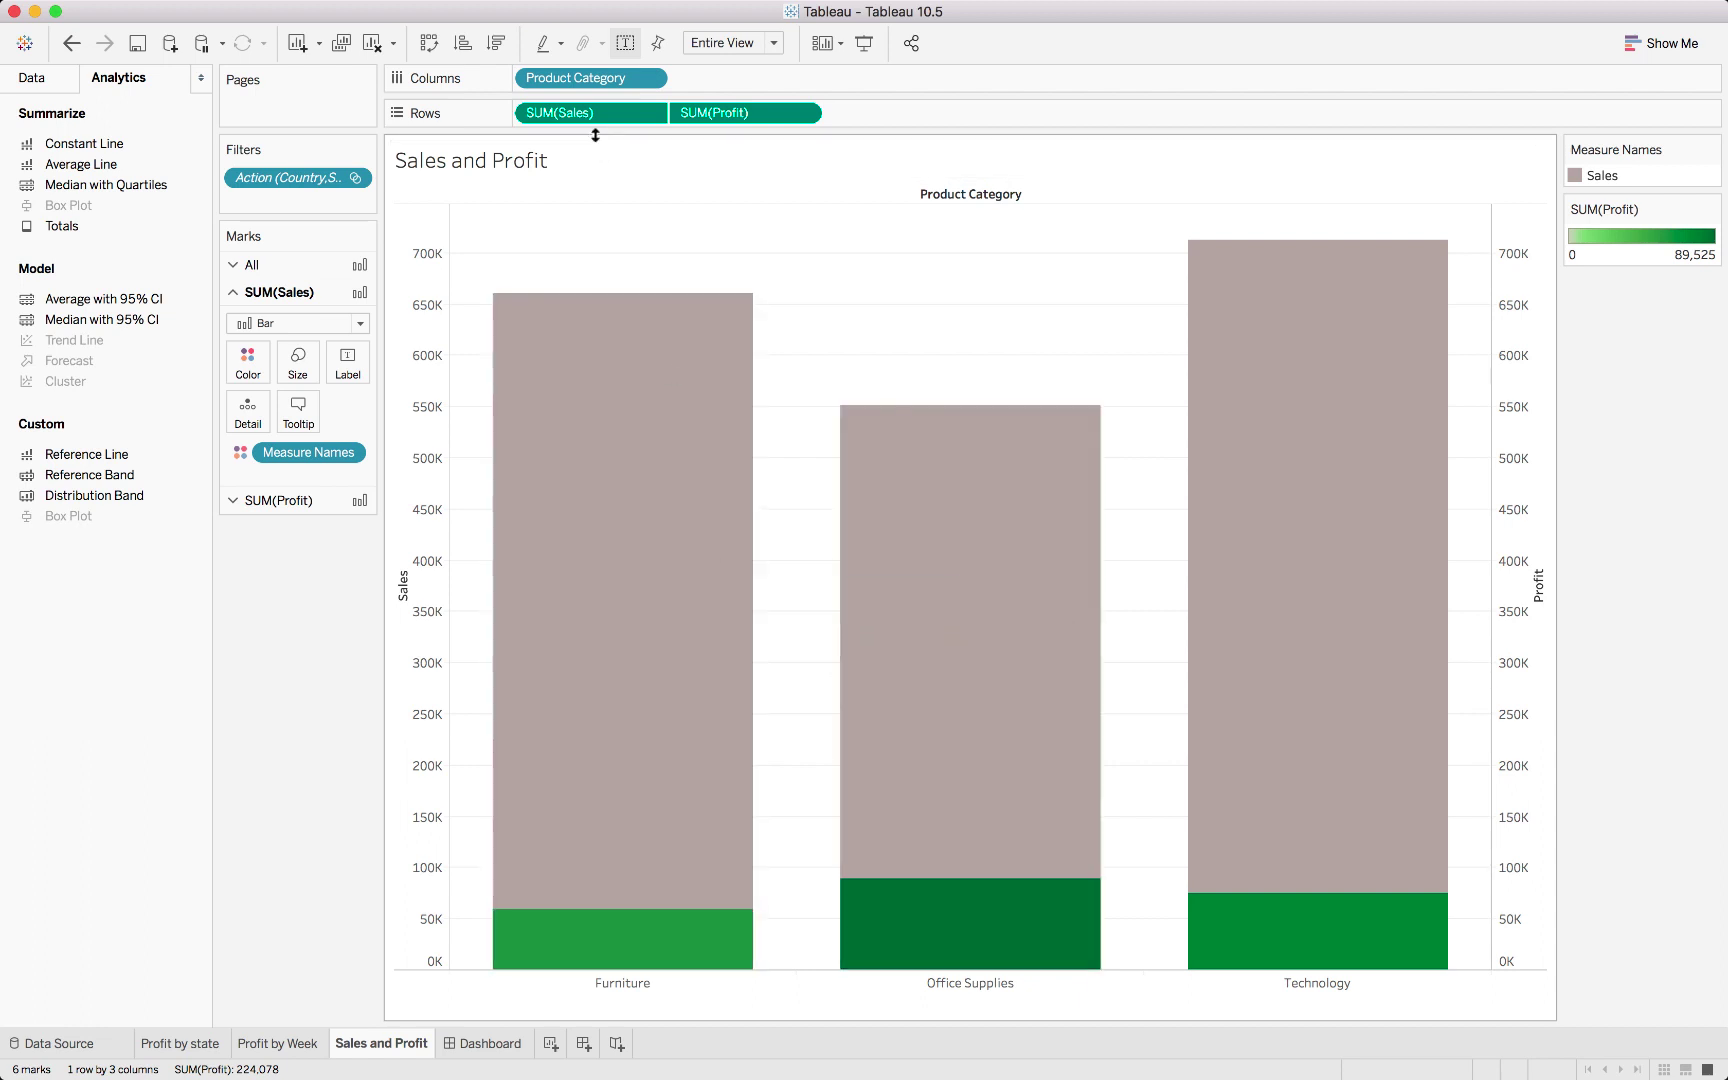
{"action": "mouse_move", "coordinate": [656, 514]}
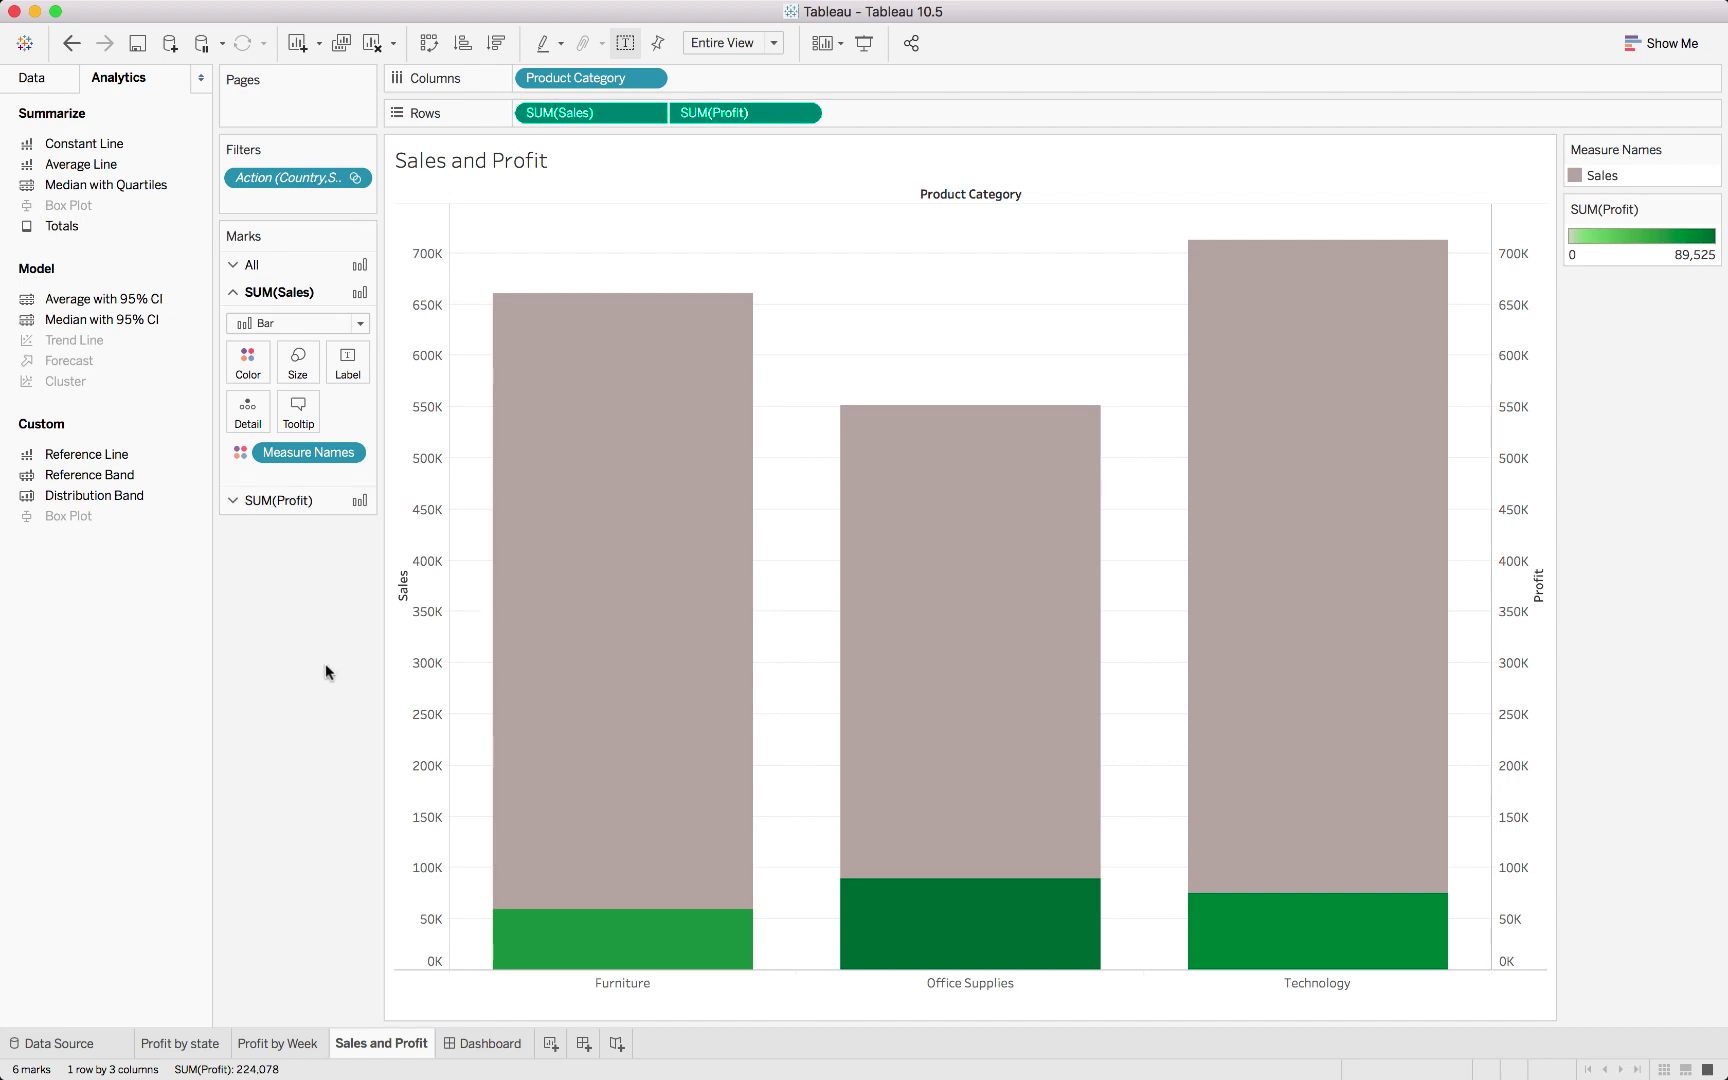
Step: Open the Dashboard and filter its weekly profit and sales charts by Montana using the state map as filter
{"action": "left_click", "coordinate": [481, 1043]}
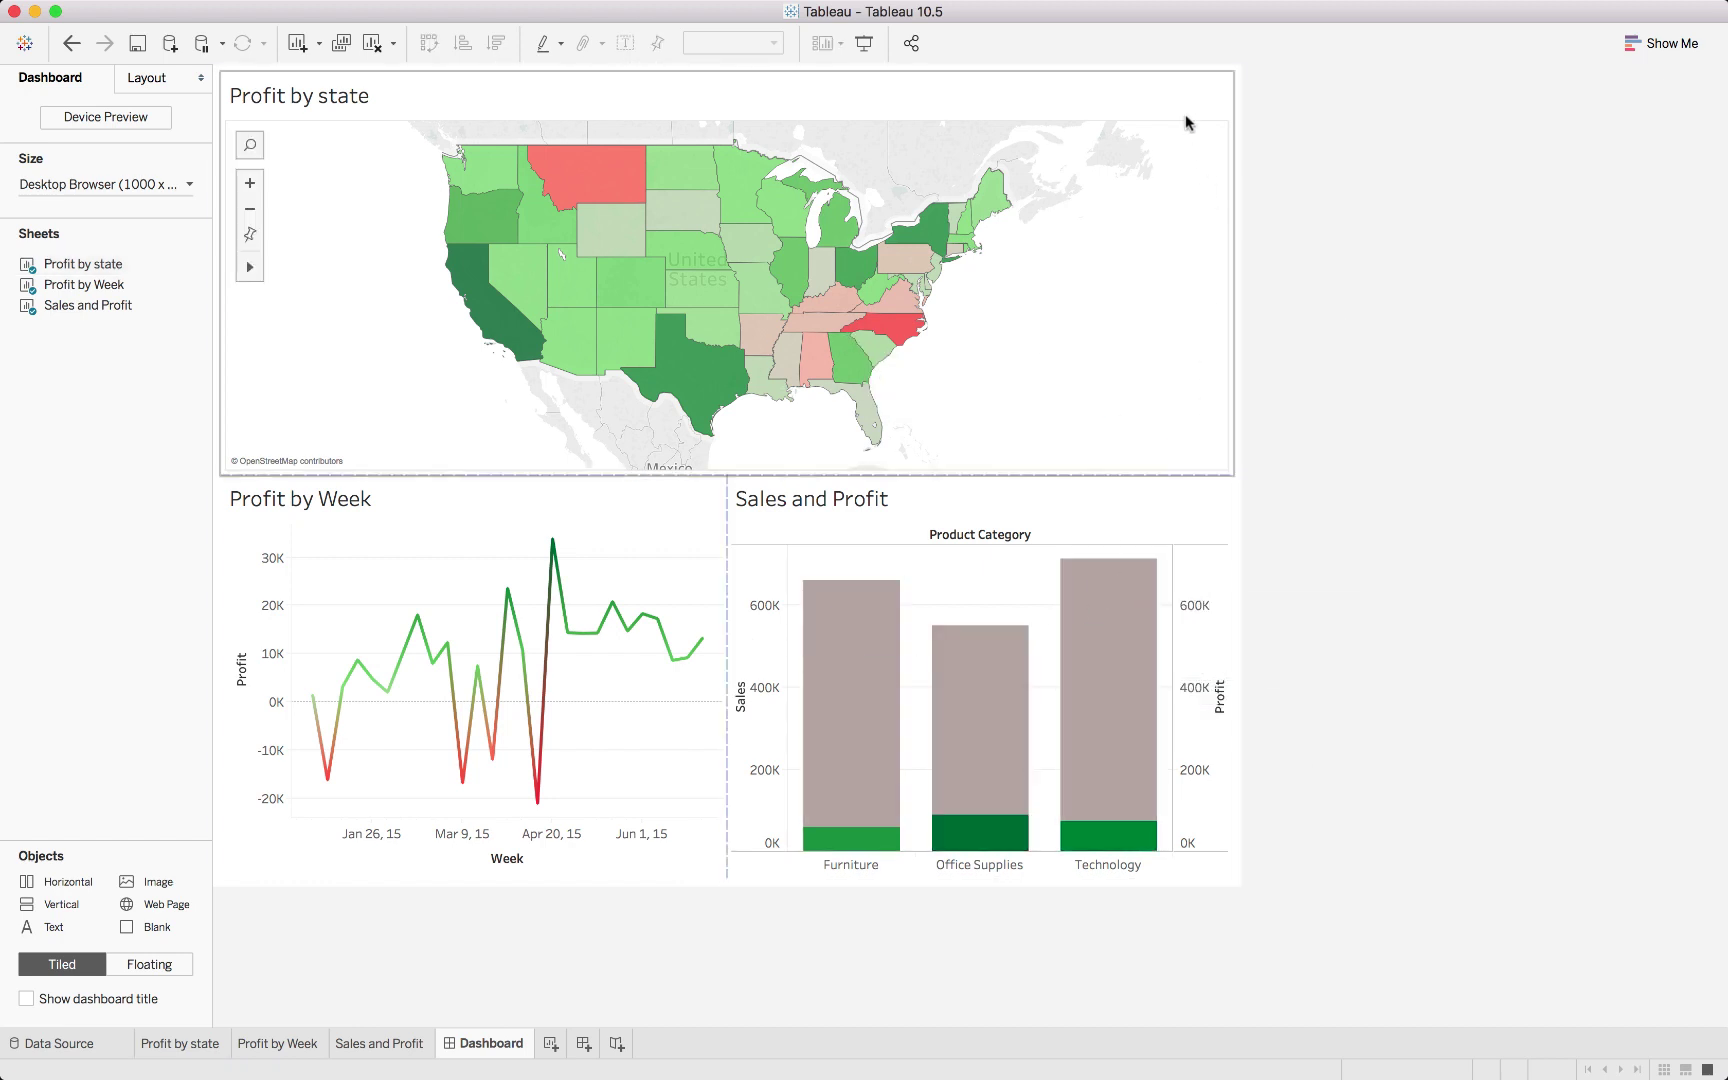
{"action": "left_click", "coordinate": [1244, 124]}
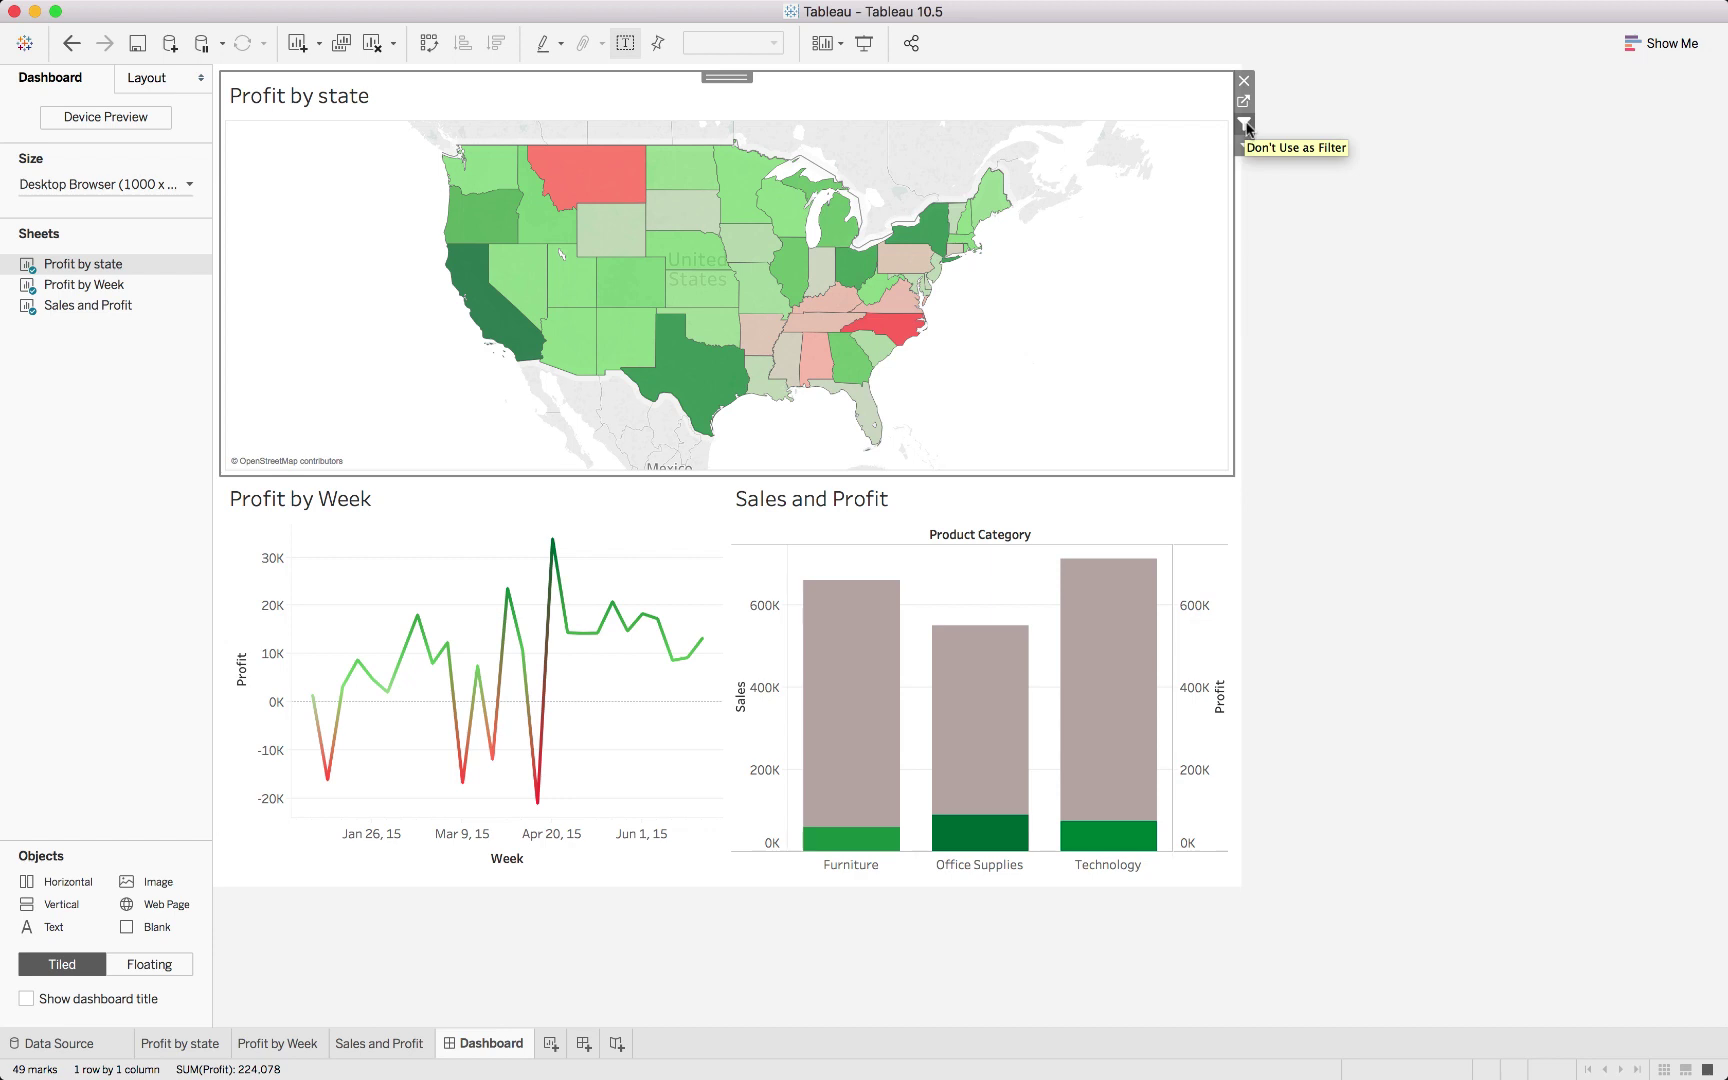
{"action": "mouse_move", "coordinate": [582, 193]}
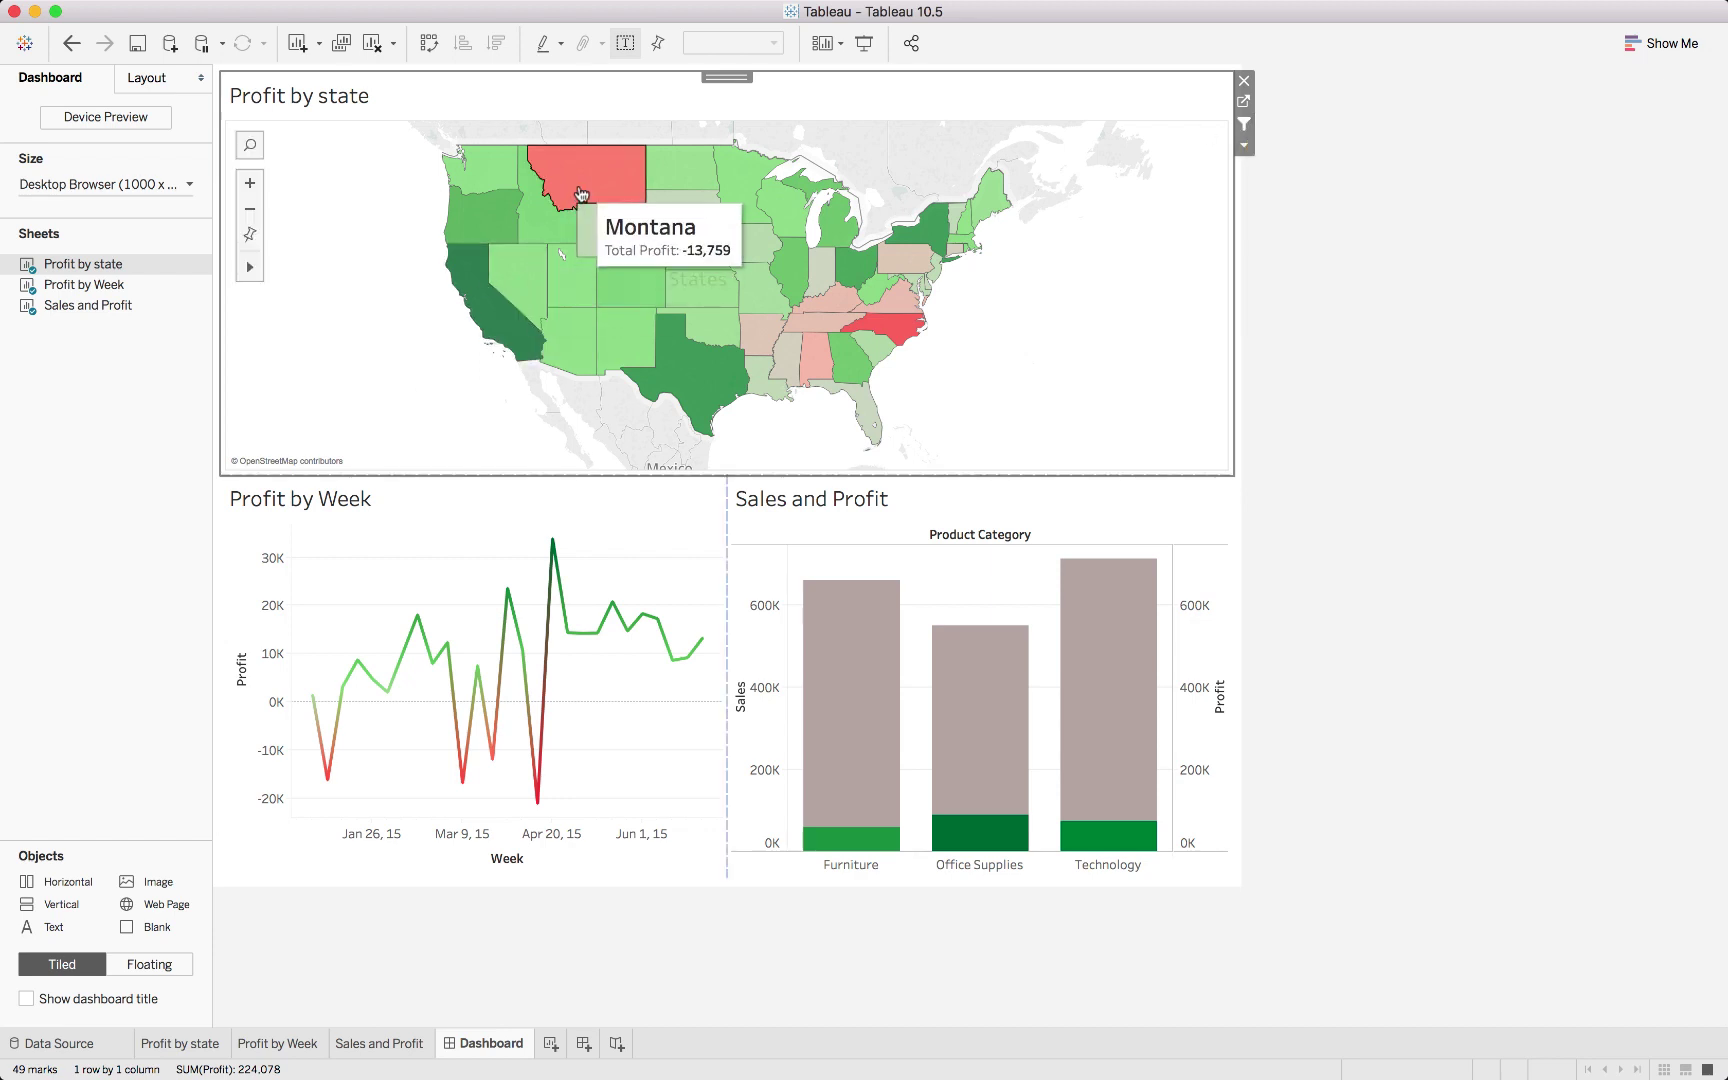
{"action": "left_click", "coordinate": [582, 193]}
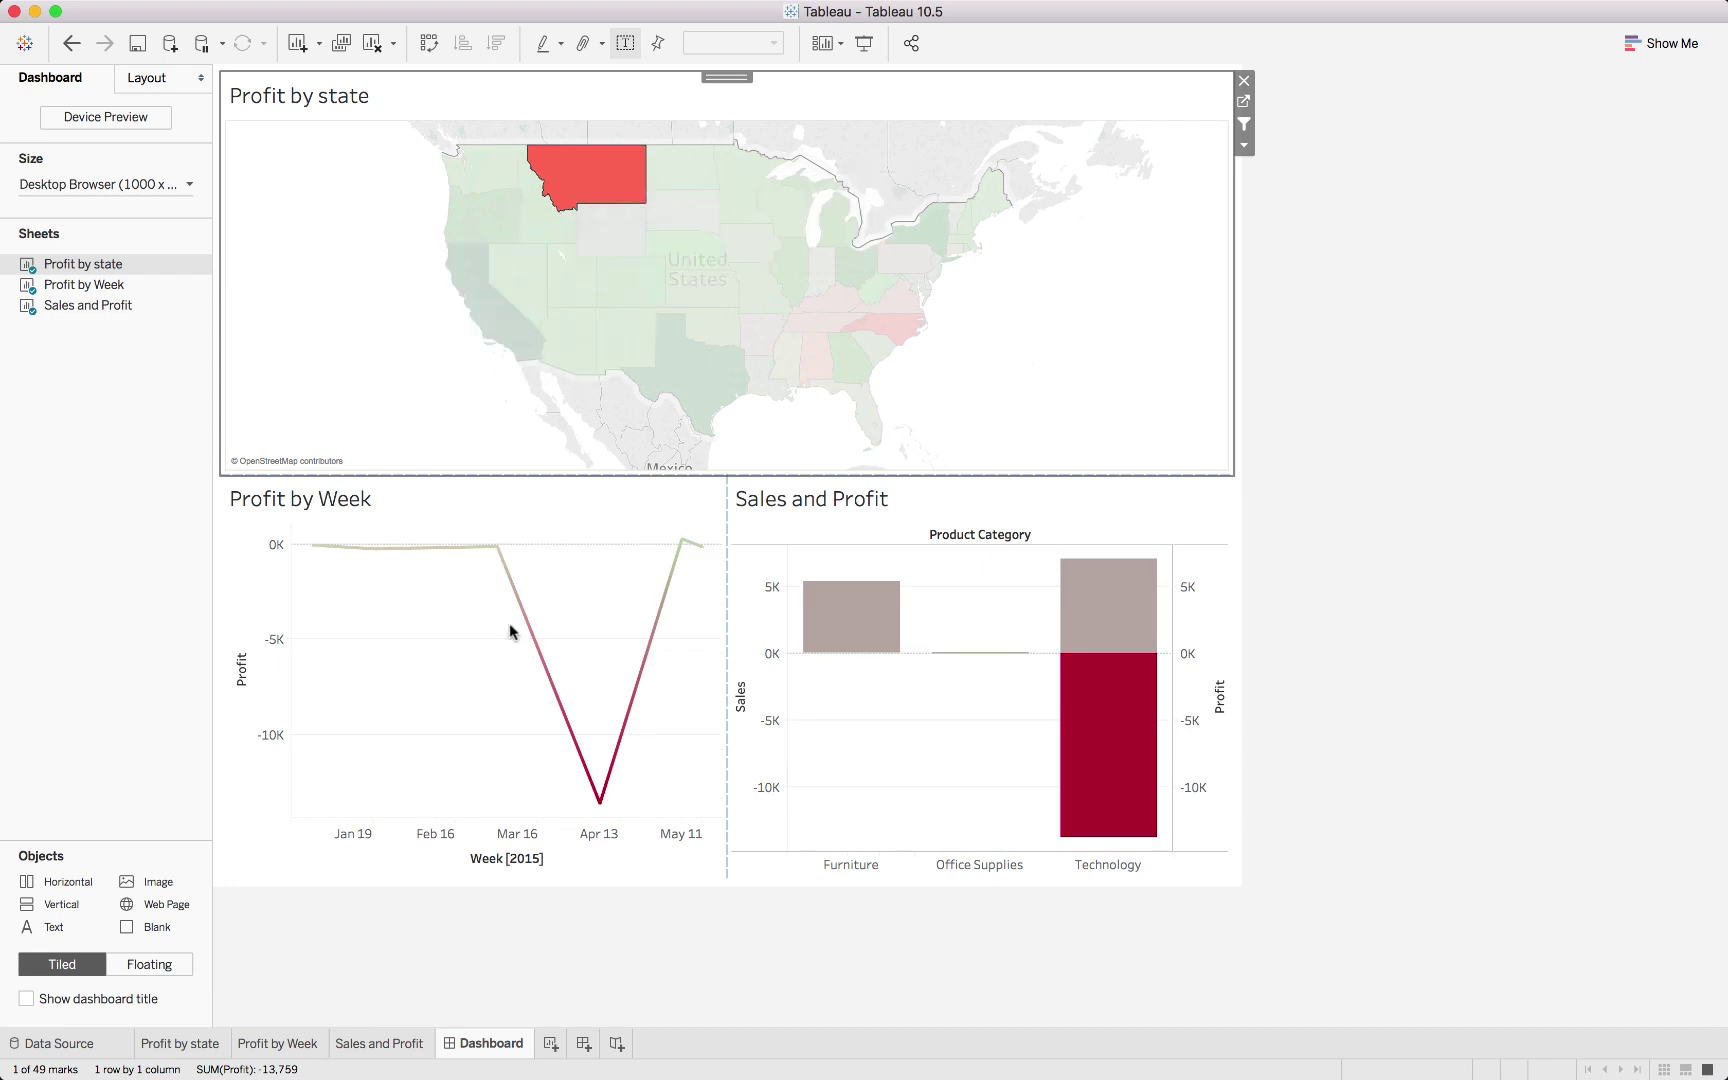
{"action": "mouse_move", "coordinate": [1100, 770]}
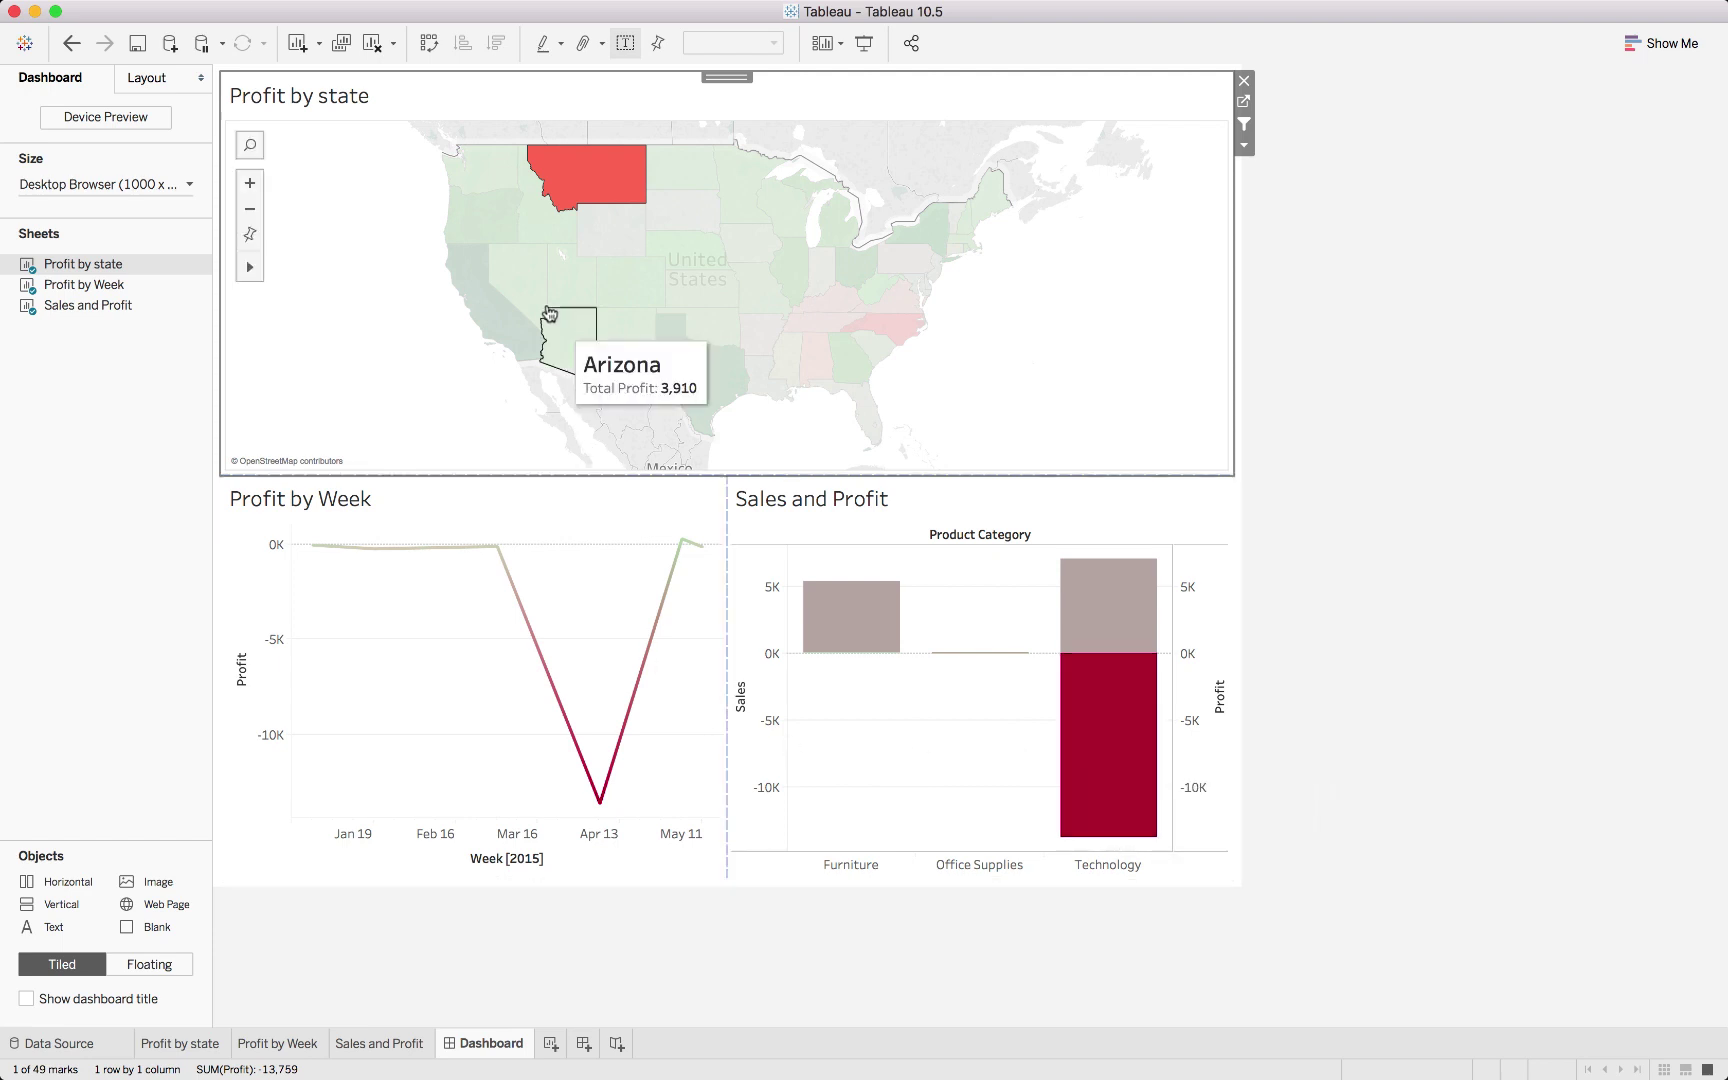
Step: Filter the dashboard charts by other states on the map in turn, including California, Kansas and New Mexico
{"action": "mouse_move", "coordinate": [486, 309]}
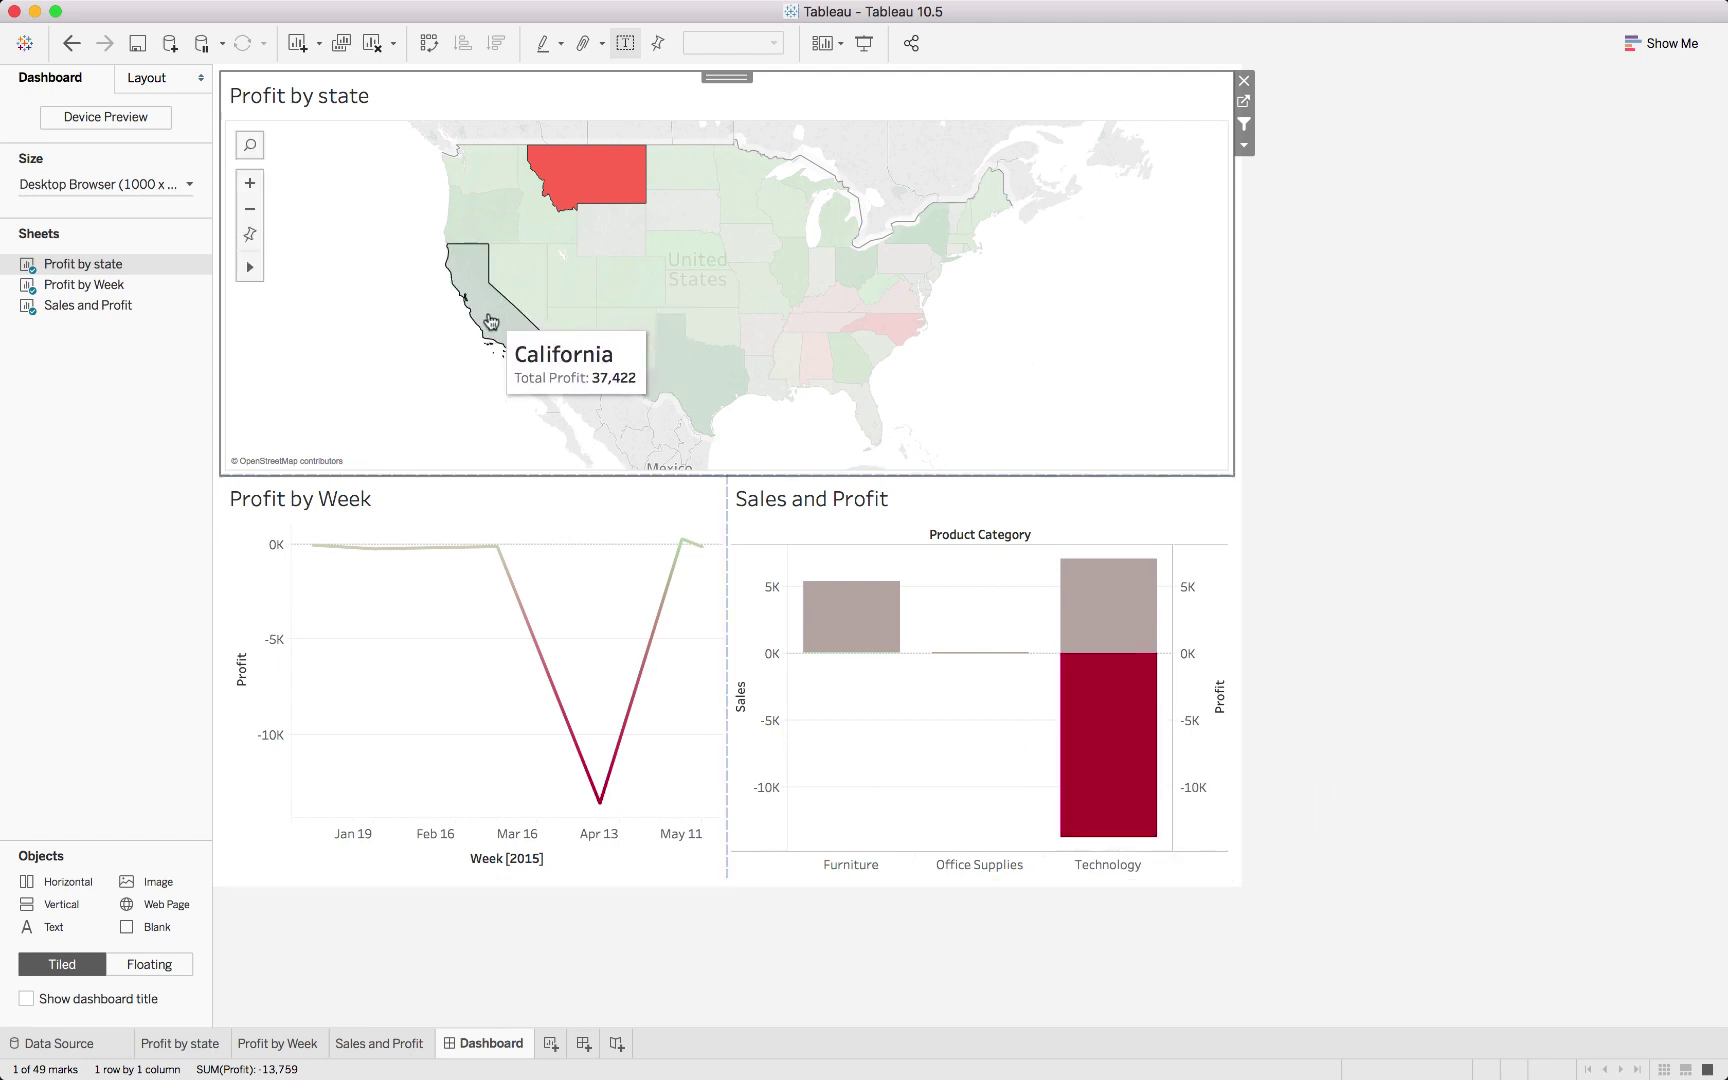
{"action": "left_click", "coordinate": [491, 320]}
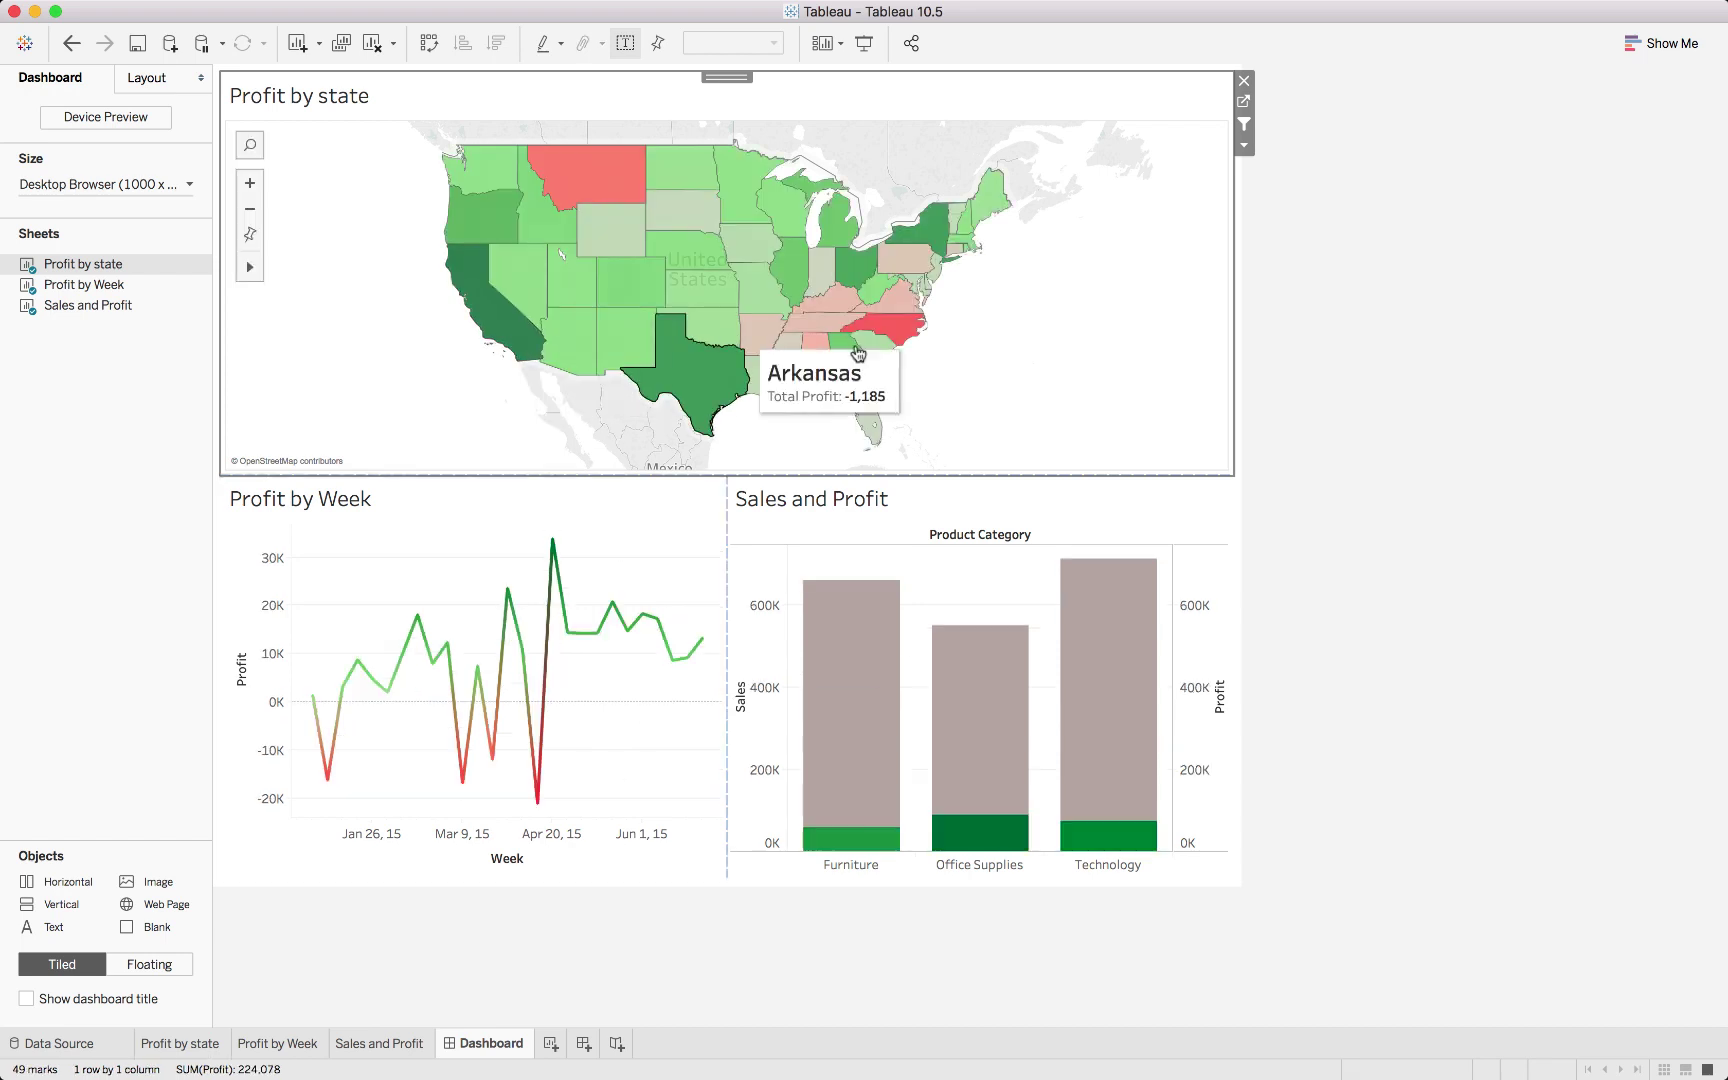
{"action": "left_click", "coordinate": [898, 334]}
{"action": "left_click", "coordinate": [703, 292]}
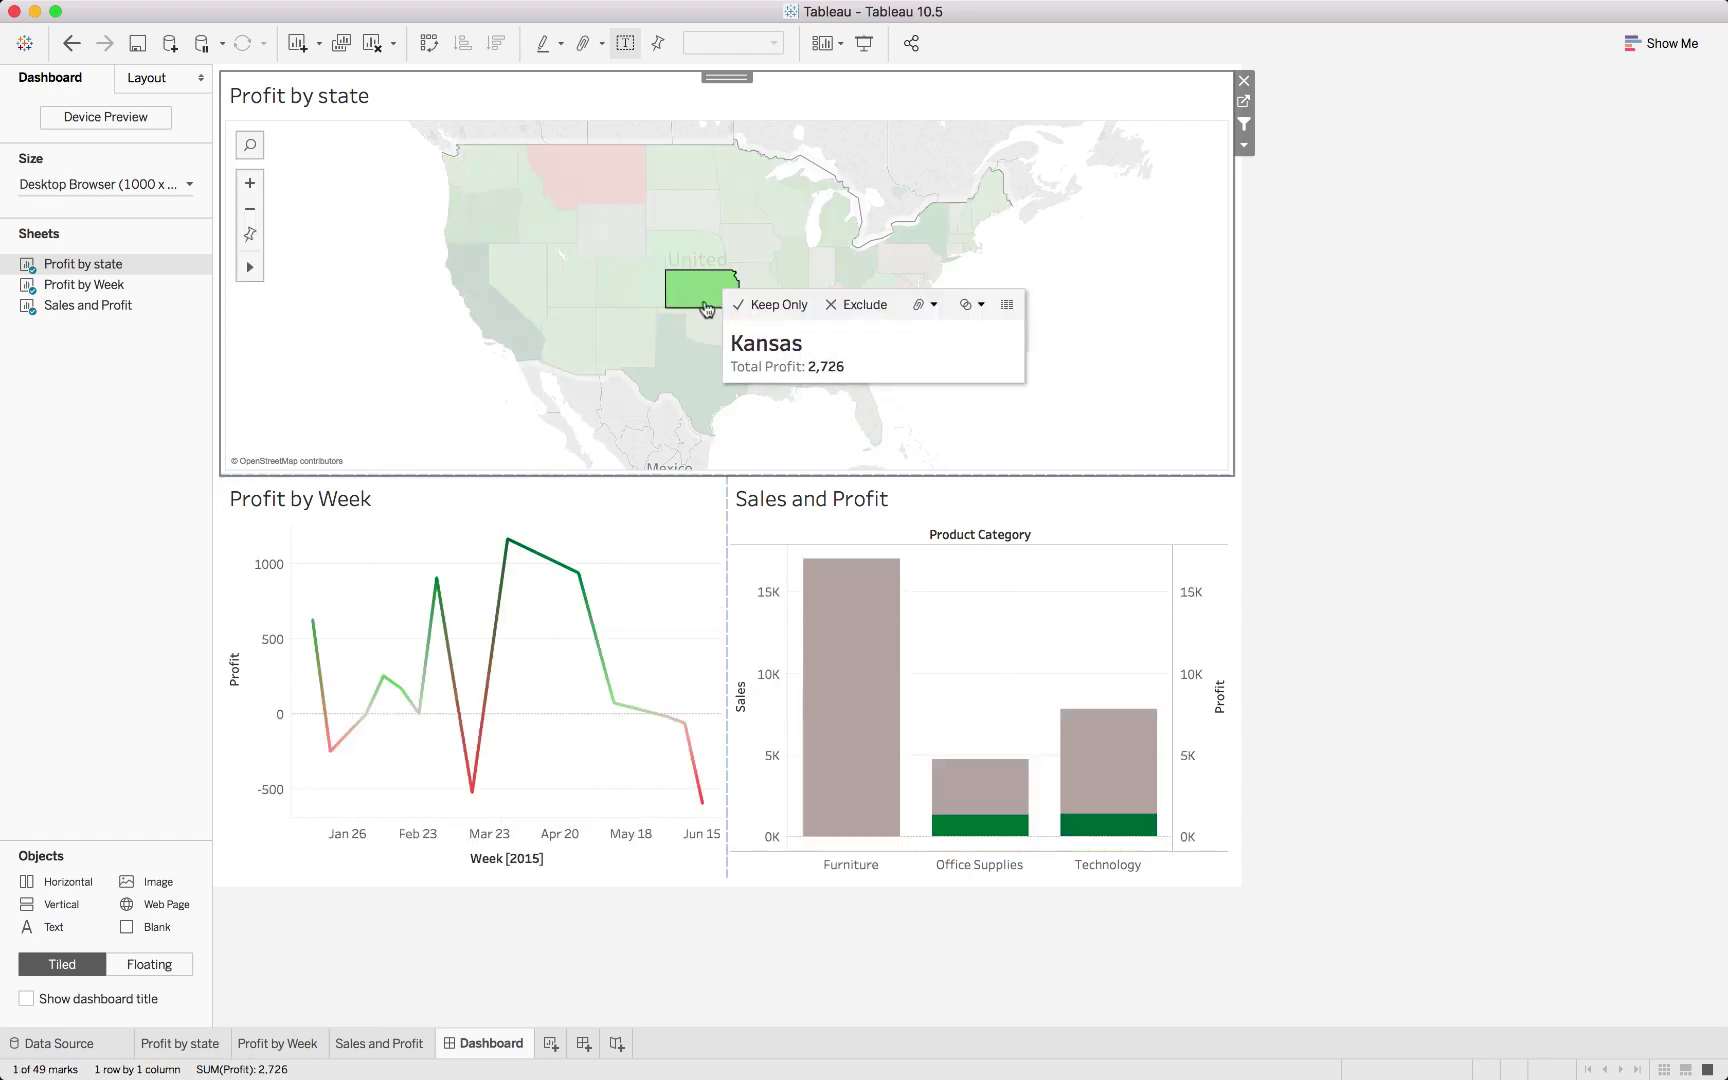
{"action": "left_click", "coordinate": [707, 356]}
{"action": "left_click", "coordinate": [617, 330]}
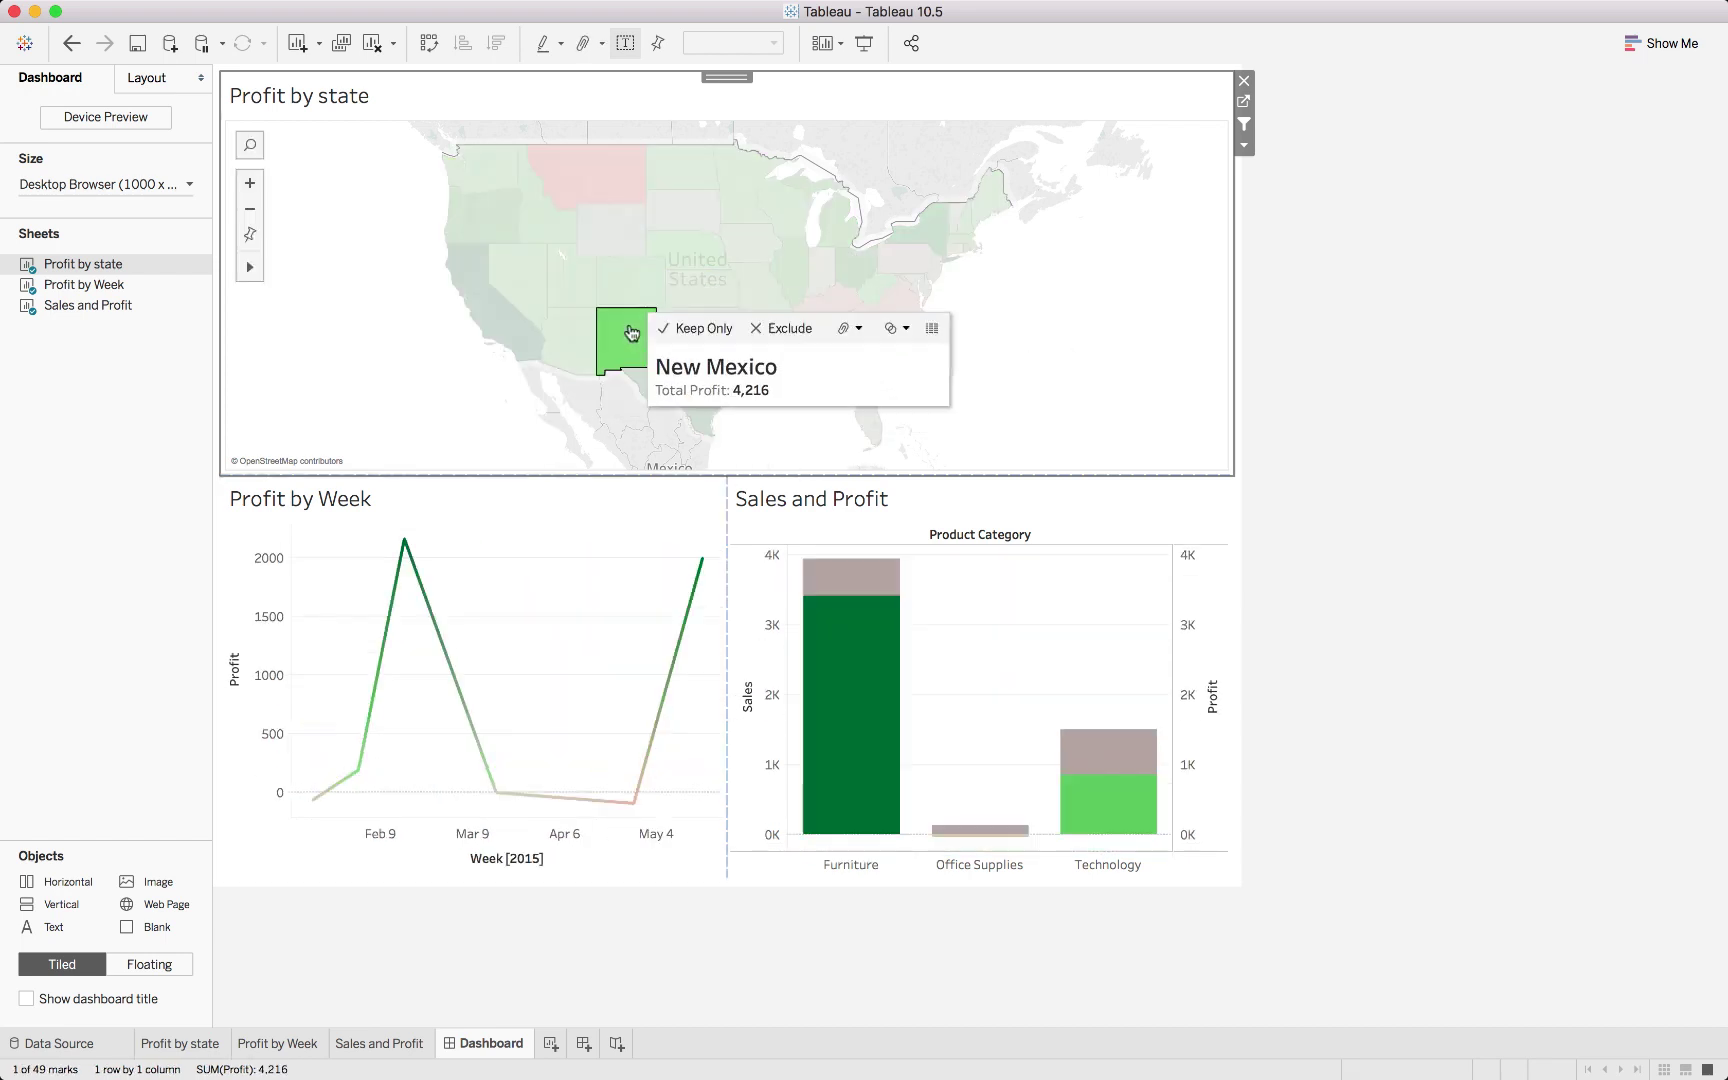
Step: Filter the dashboard by South Dakota and North Dakota, examine North Dakota's product category bars, and clear the state selection
{"action": "left_click", "coordinate": [670, 228]}
{"action": "left_click", "coordinate": [676, 214]}
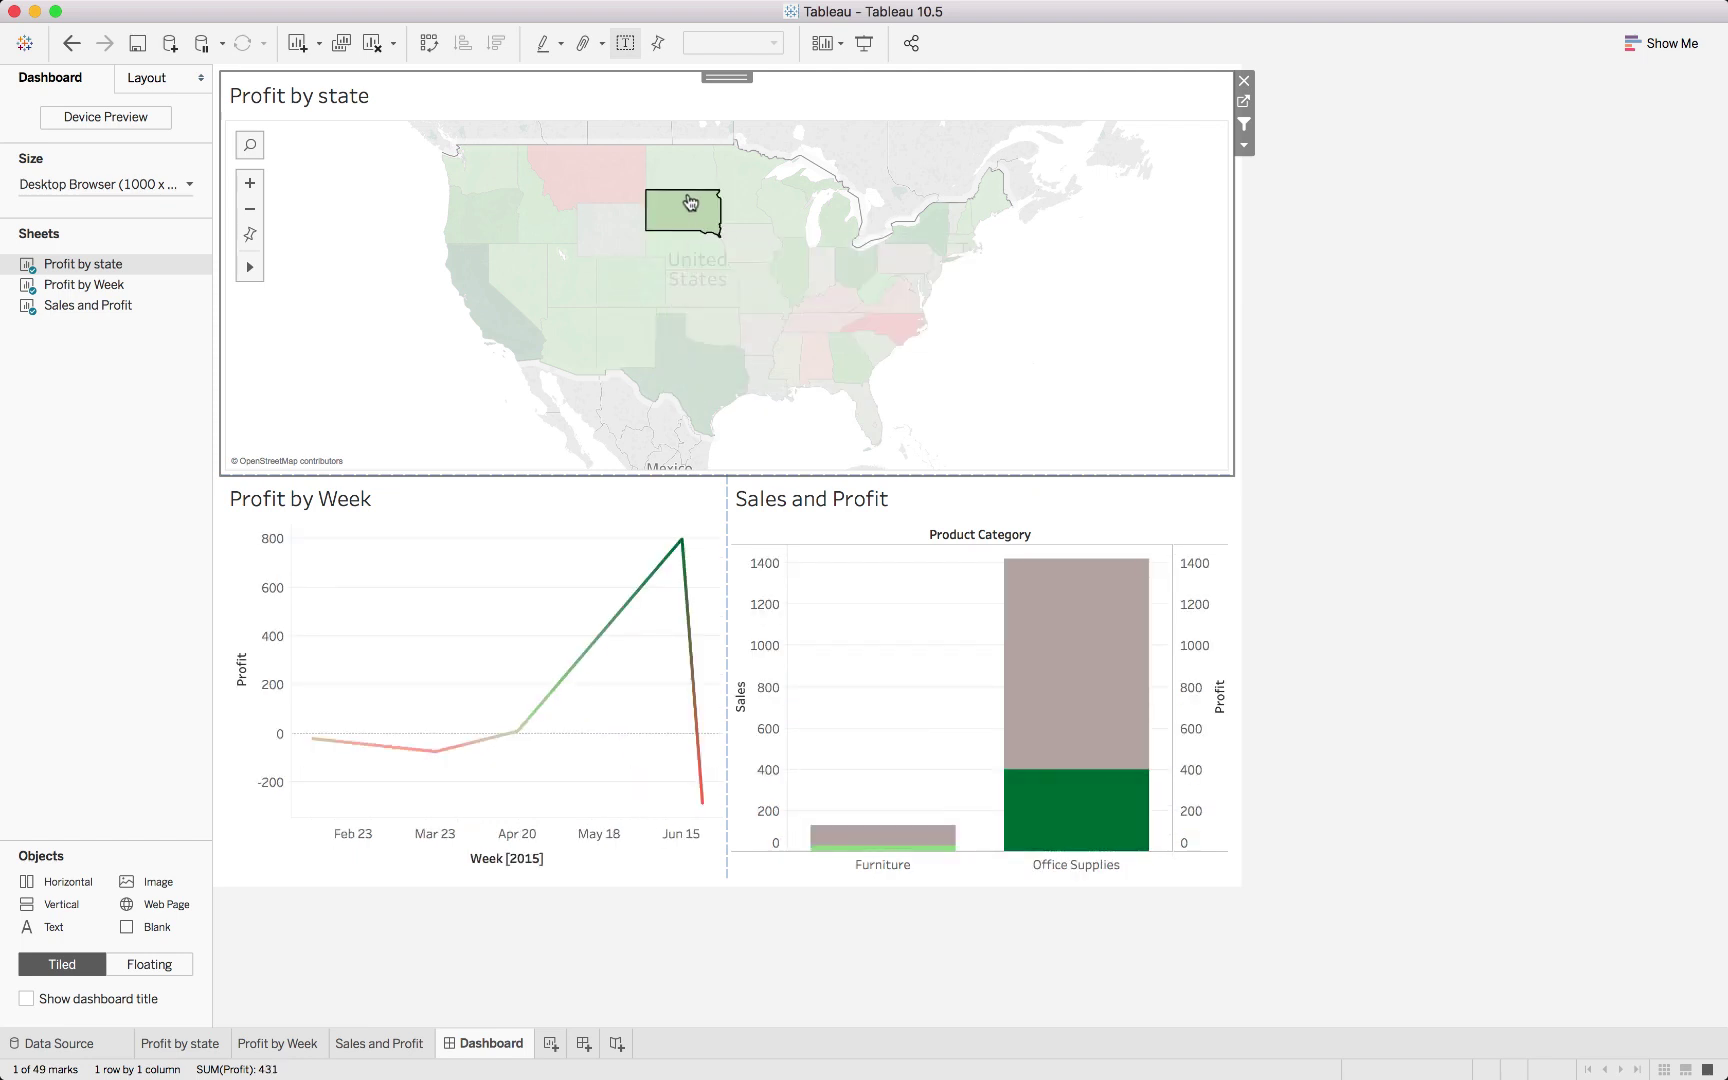
{"action": "left_click", "coordinate": [693, 200]}
{"action": "left_click", "coordinate": [701, 182]}
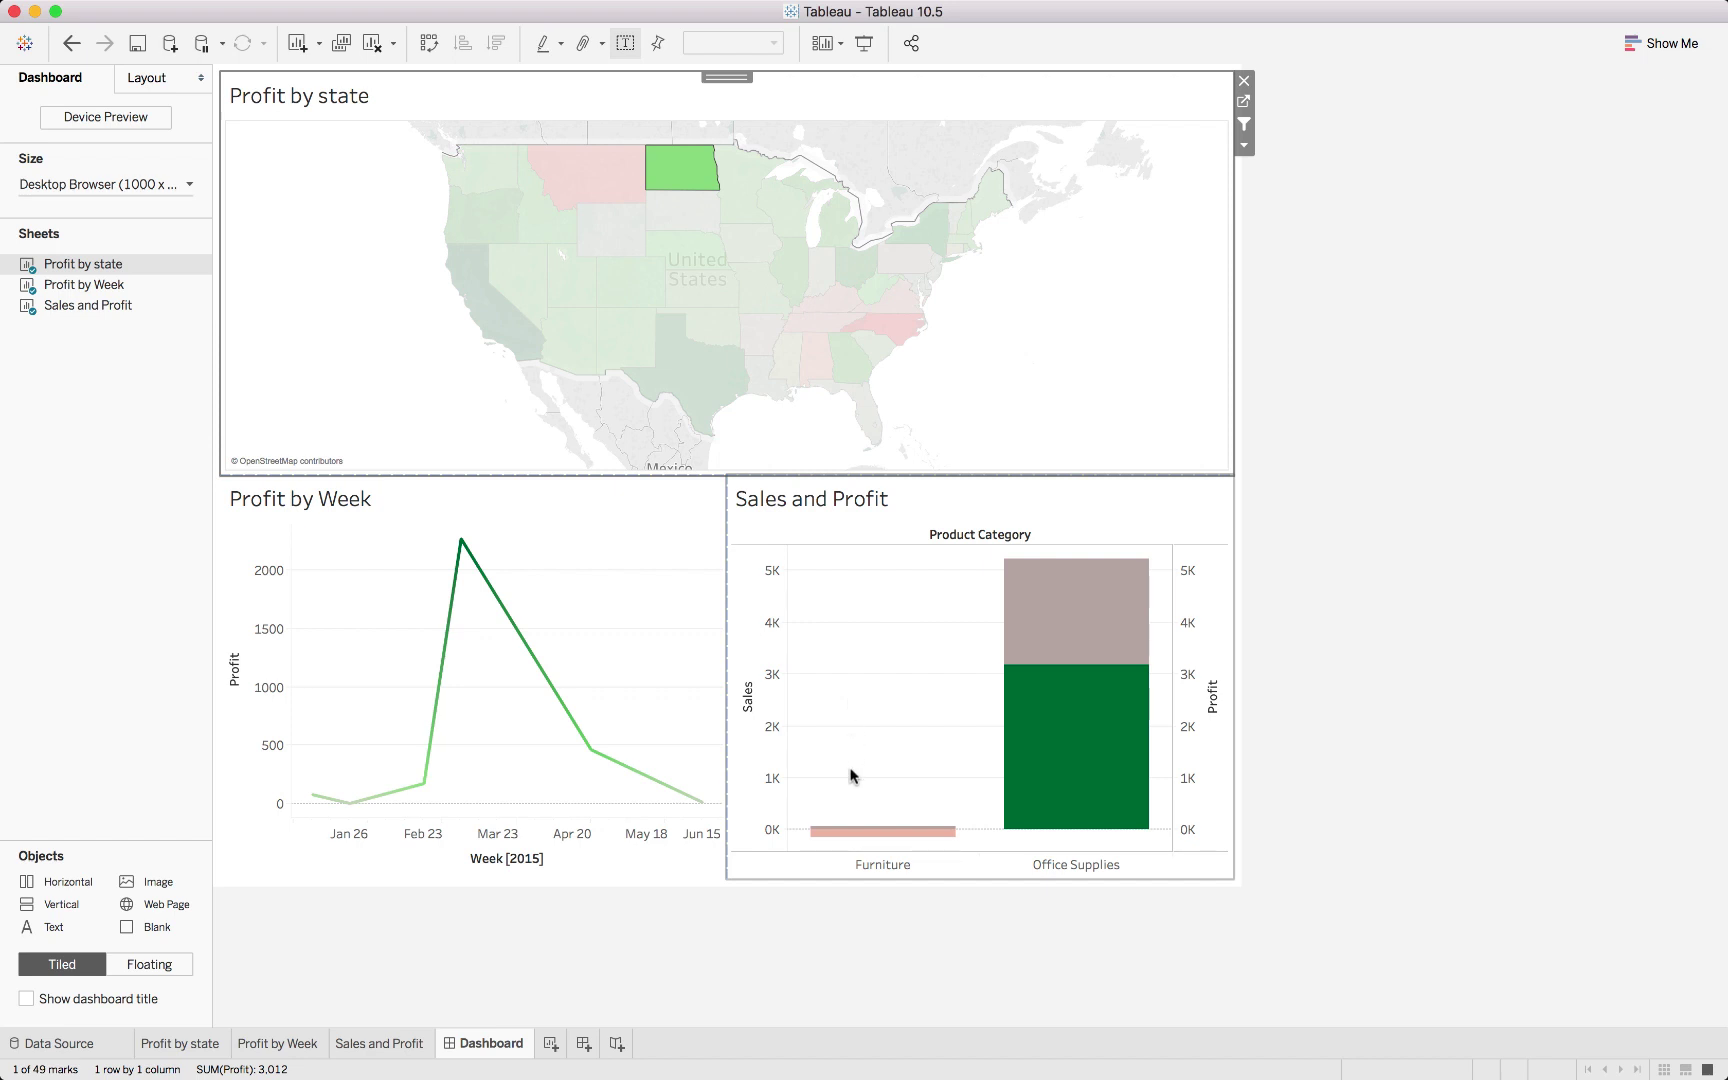
{"action": "mouse_move", "coordinate": [852, 830]}
{"action": "mouse_move", "coordinate": [1045, 751]}
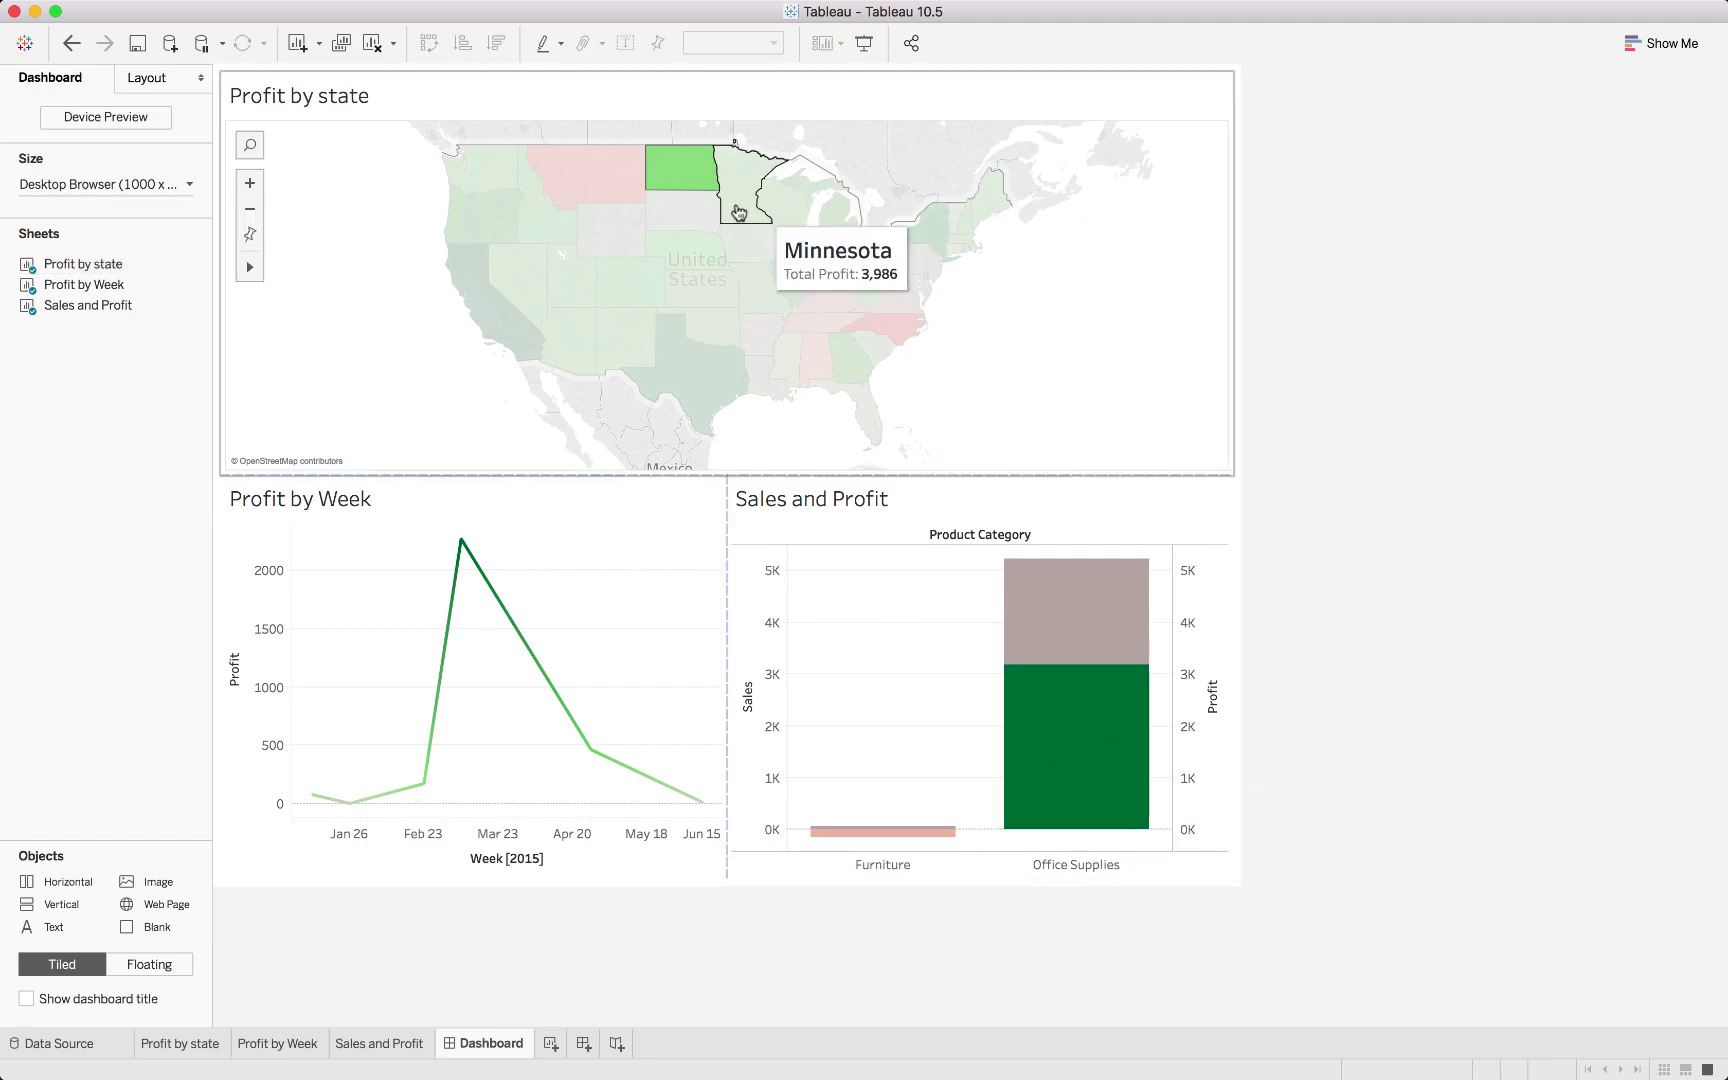
{"action": "left_click", "coordinate": [678, 183]}
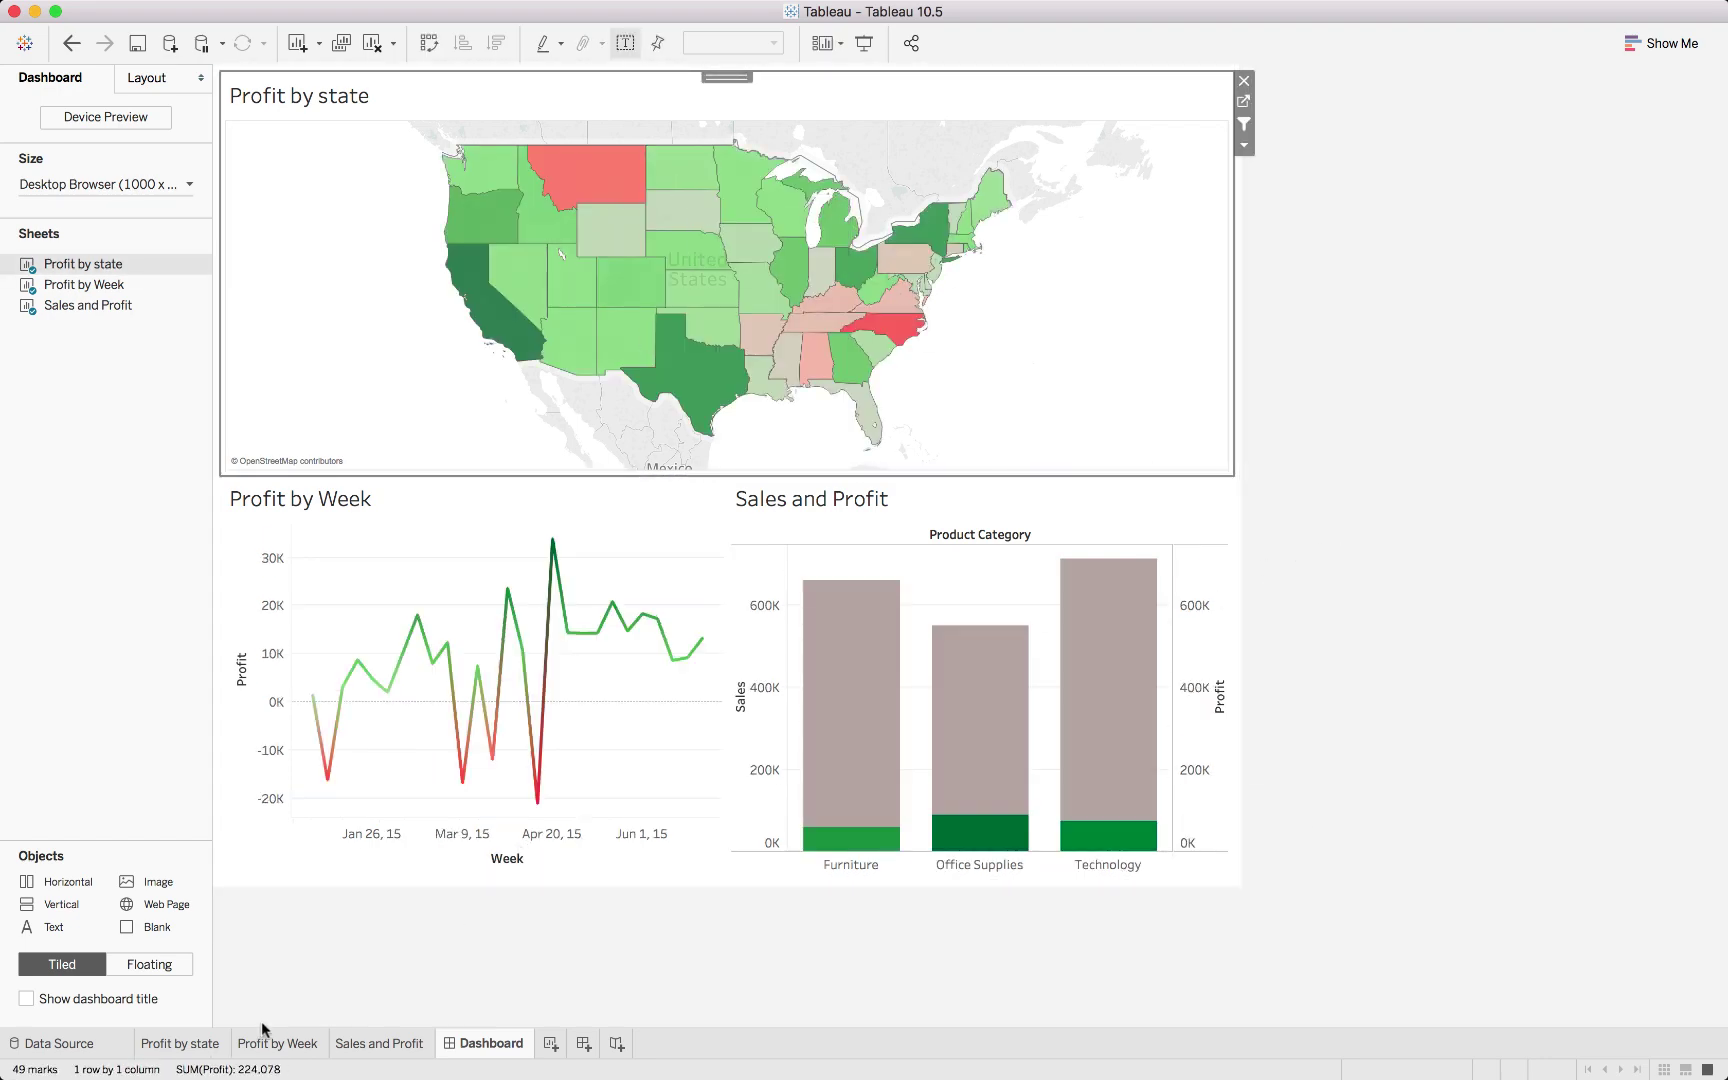
Step: Review the Profit by state, Profit by Week and Sales and Profit worksheets, returning to Profit by state
{"action": "left_click", "coordinate": [197, 1043]}
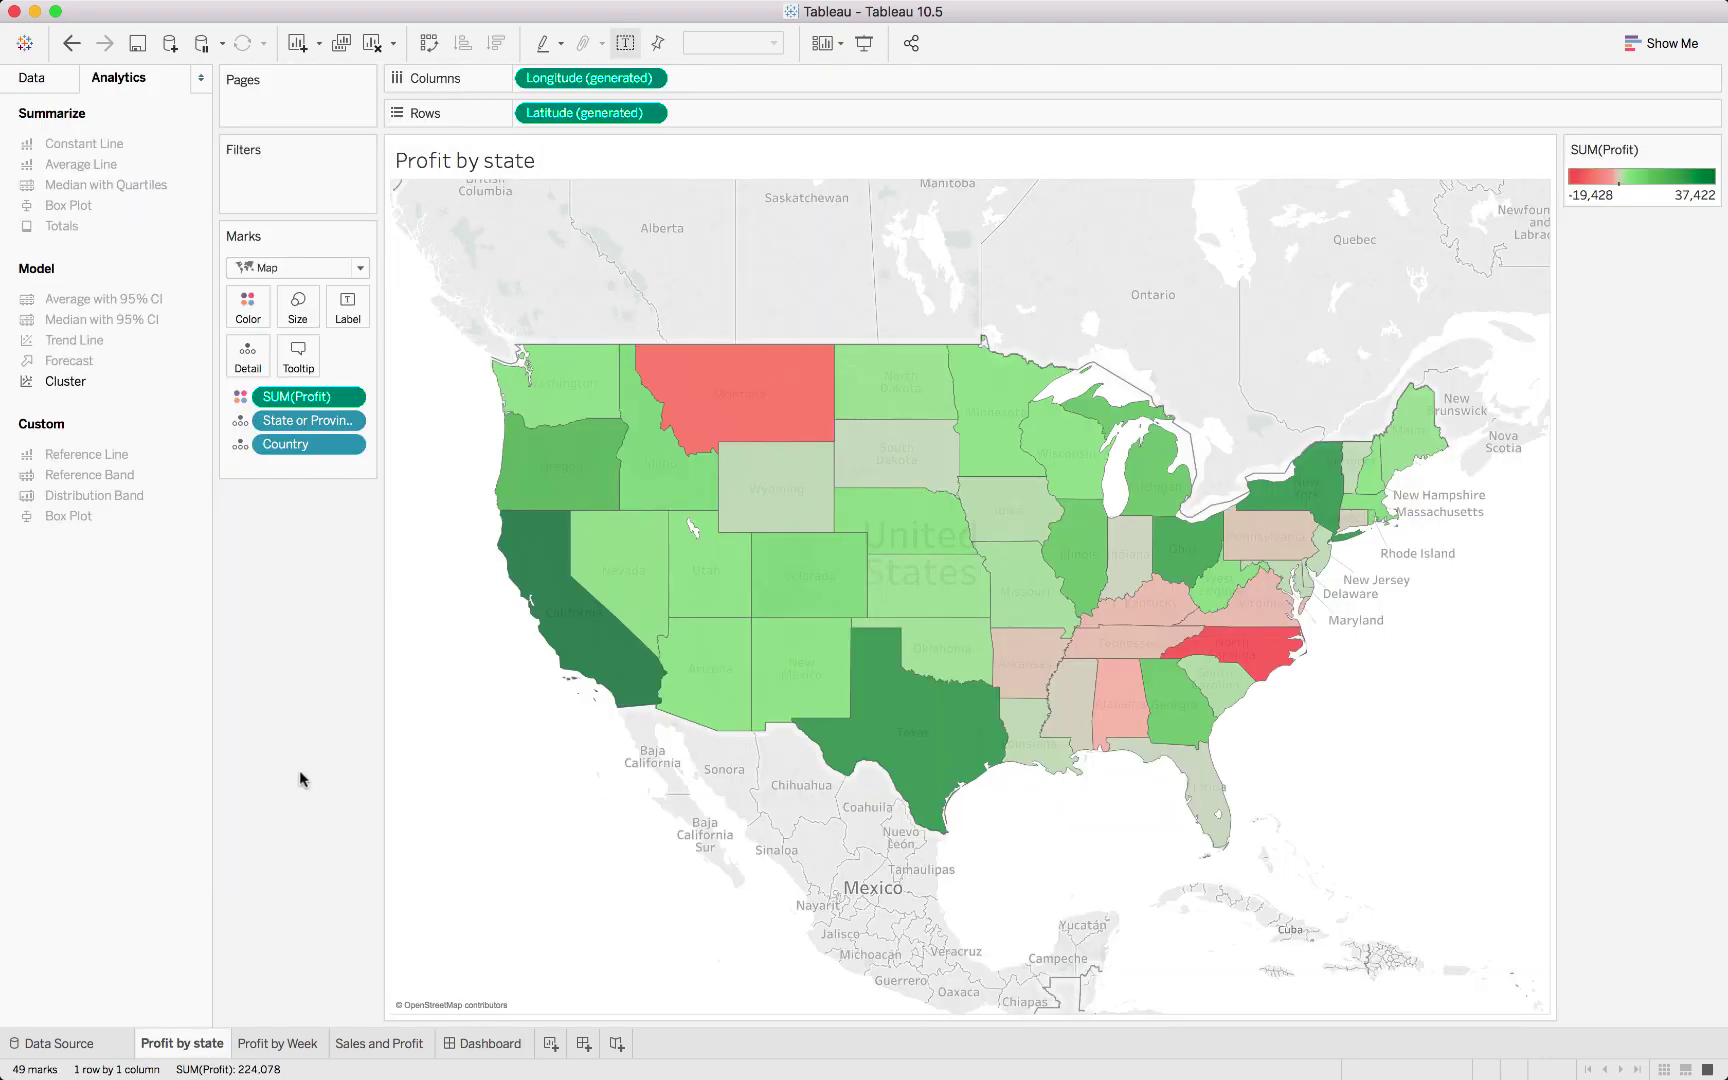
{"action": "left_click", "coordinate": [268, 1045]}
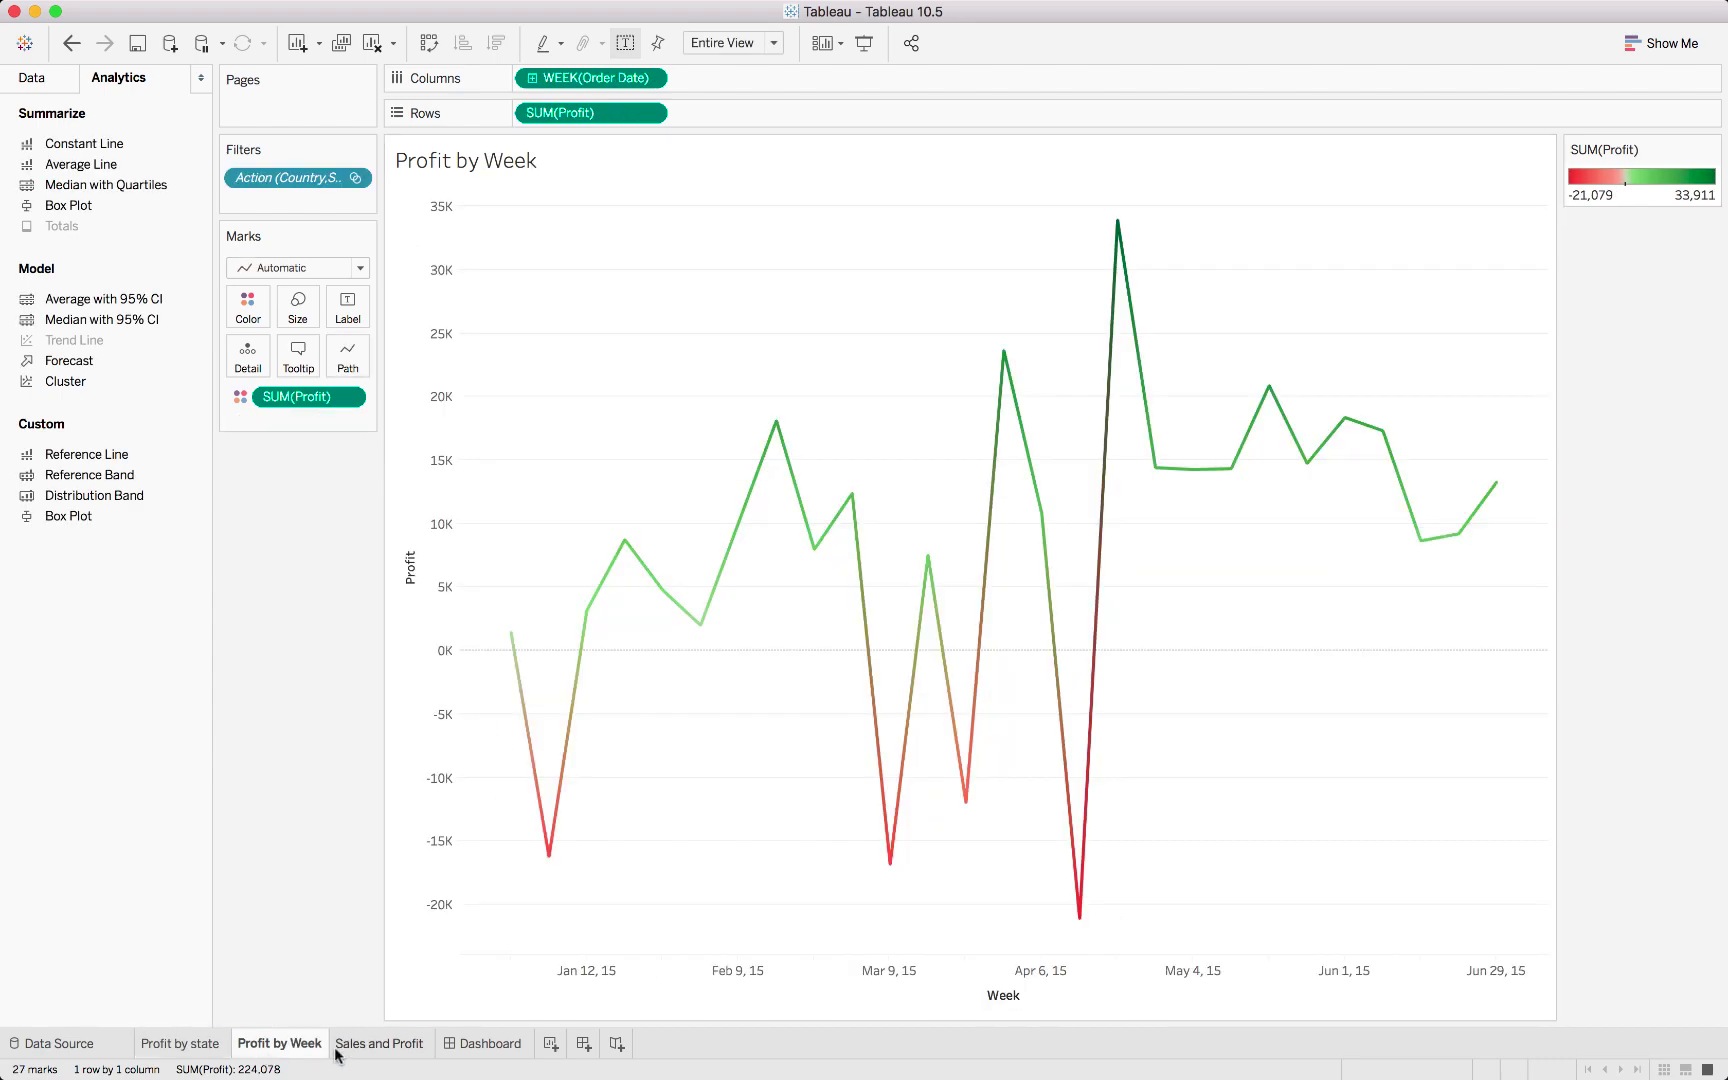
{"action": "left_click", "coordinate": [380, 1045]}
{"action": "left_click", "coordinate": [265, 1045]}
{"action": "left_click", "coordinate": [178, 1045]}
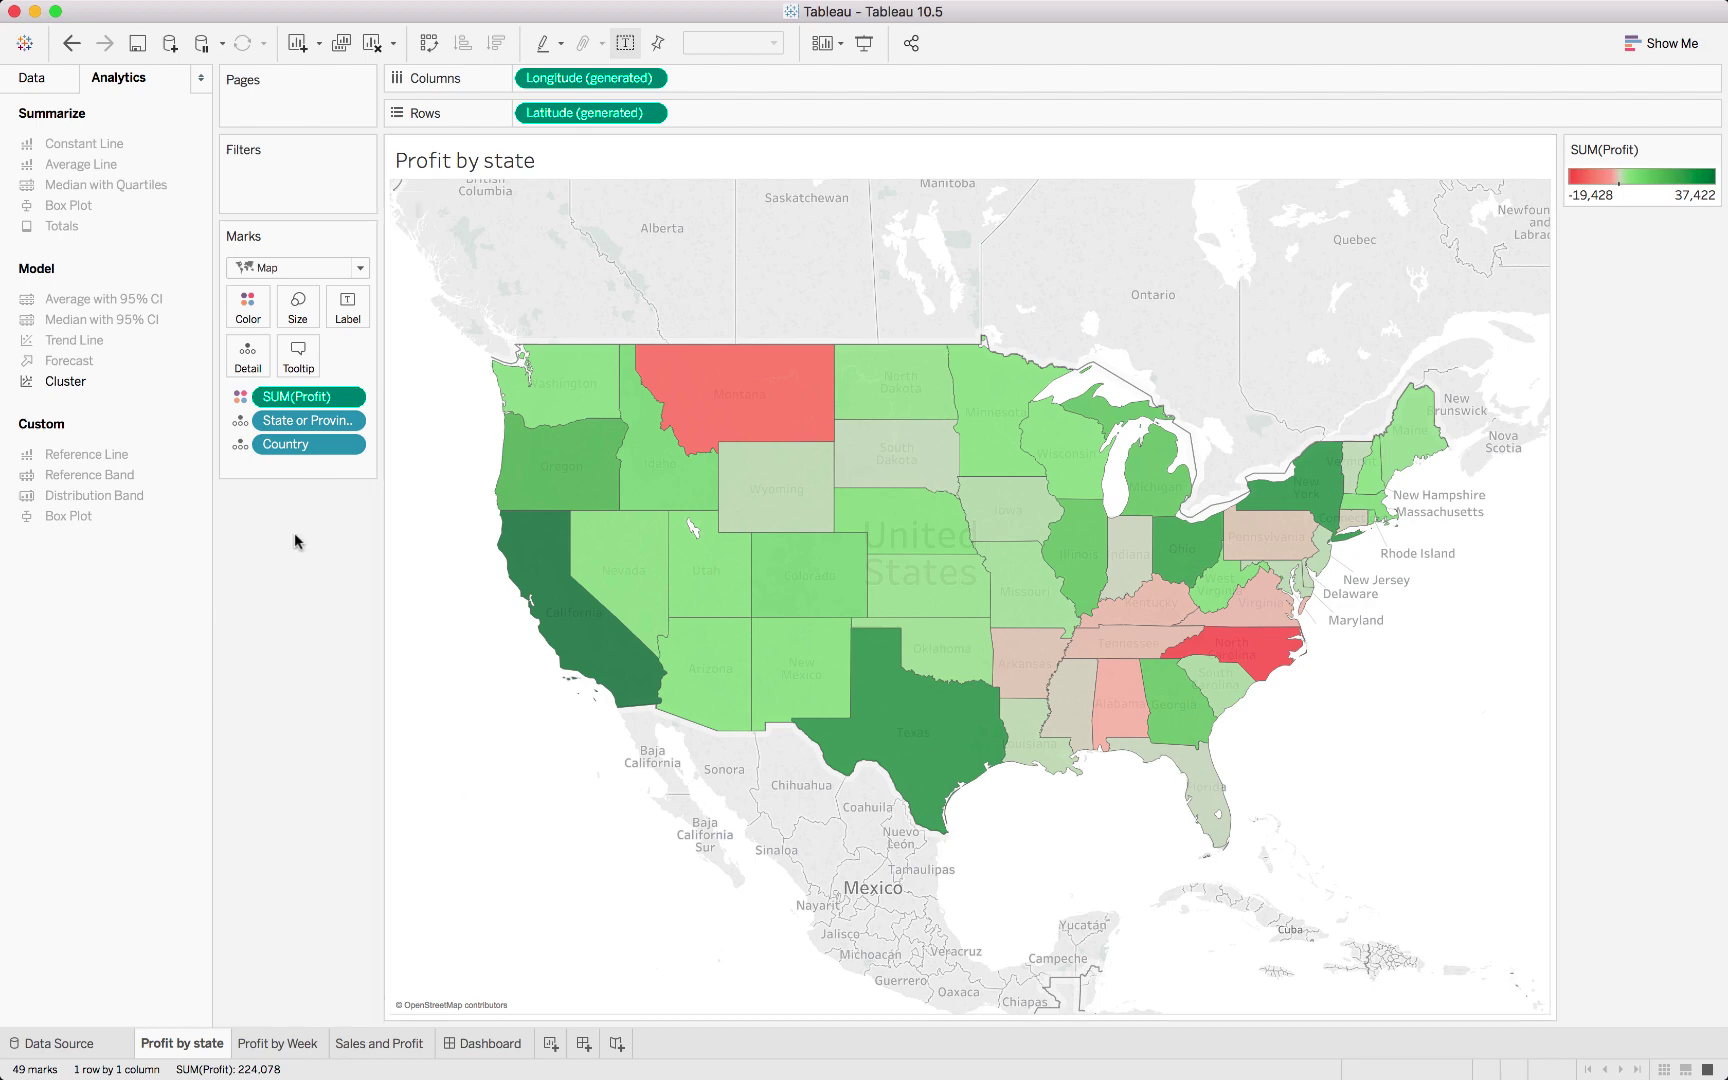
Step: Insert the Profit by Week sheet into the Profit by state map's tooltip and apply the tooltip edit
{"action": "left_click", "coordinate": [299, 360]}
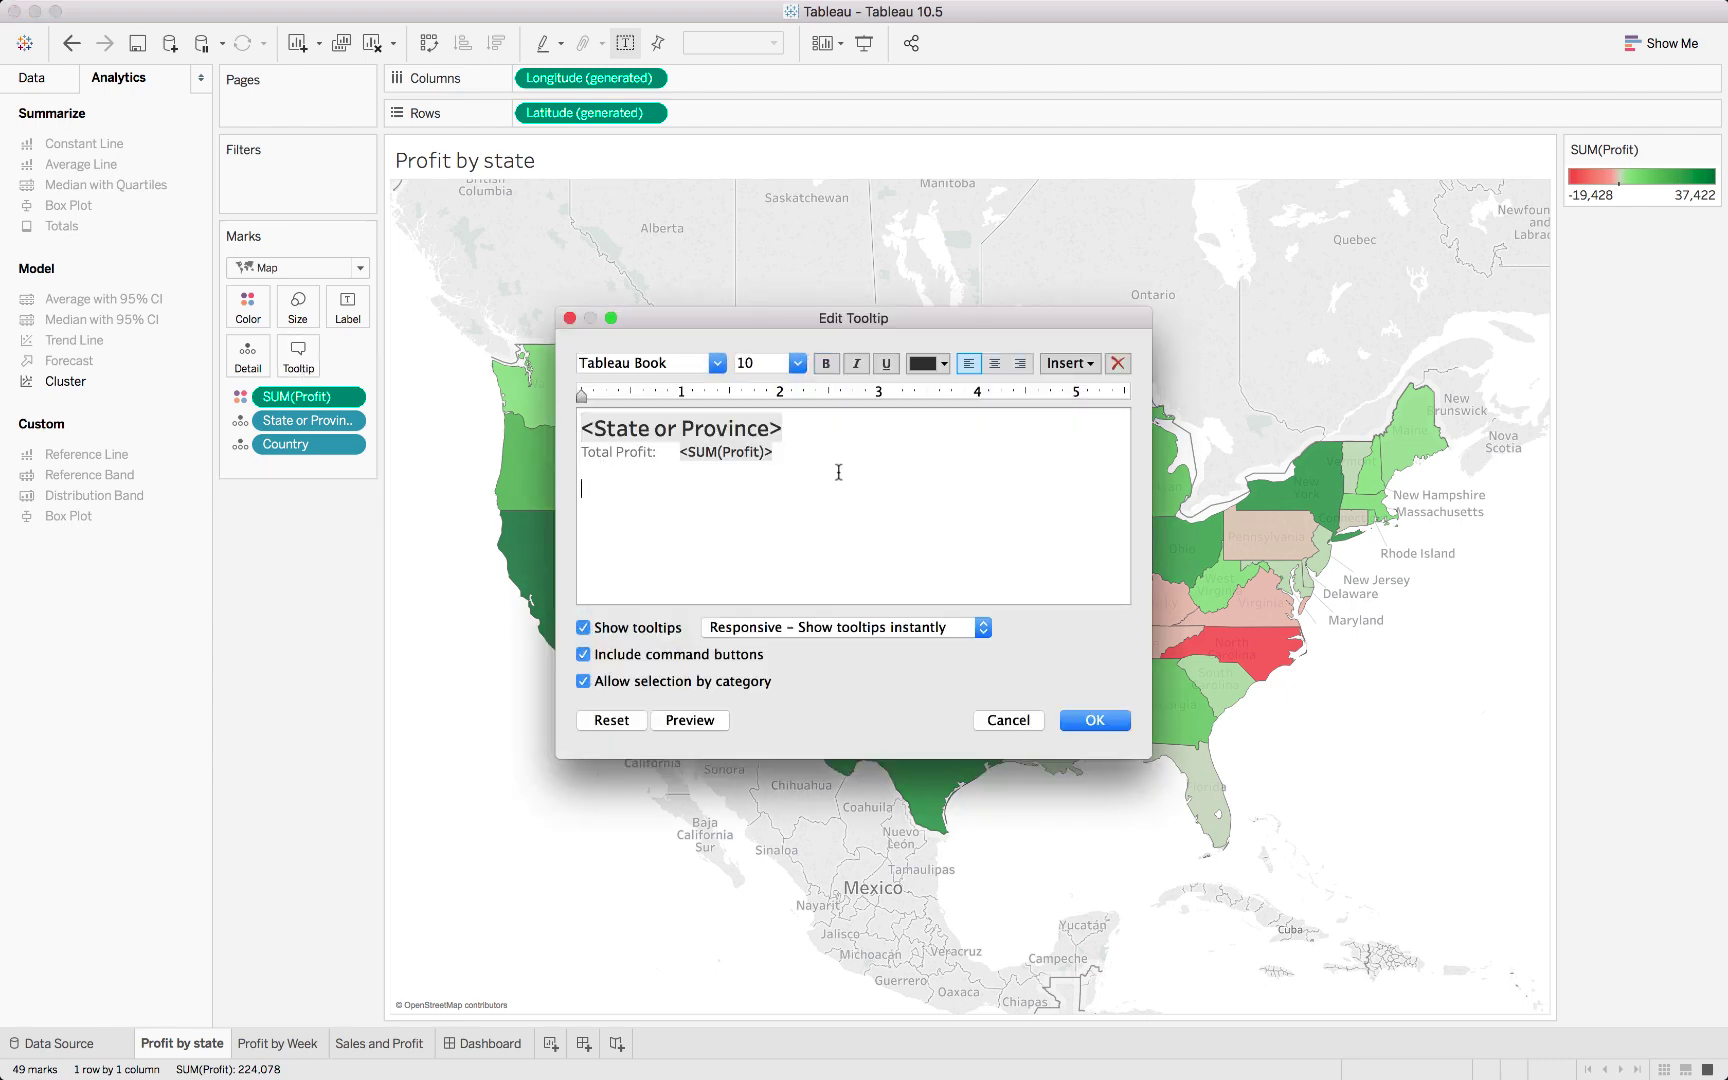
{"action": "left_click", "coordinate": [1052, 365]}
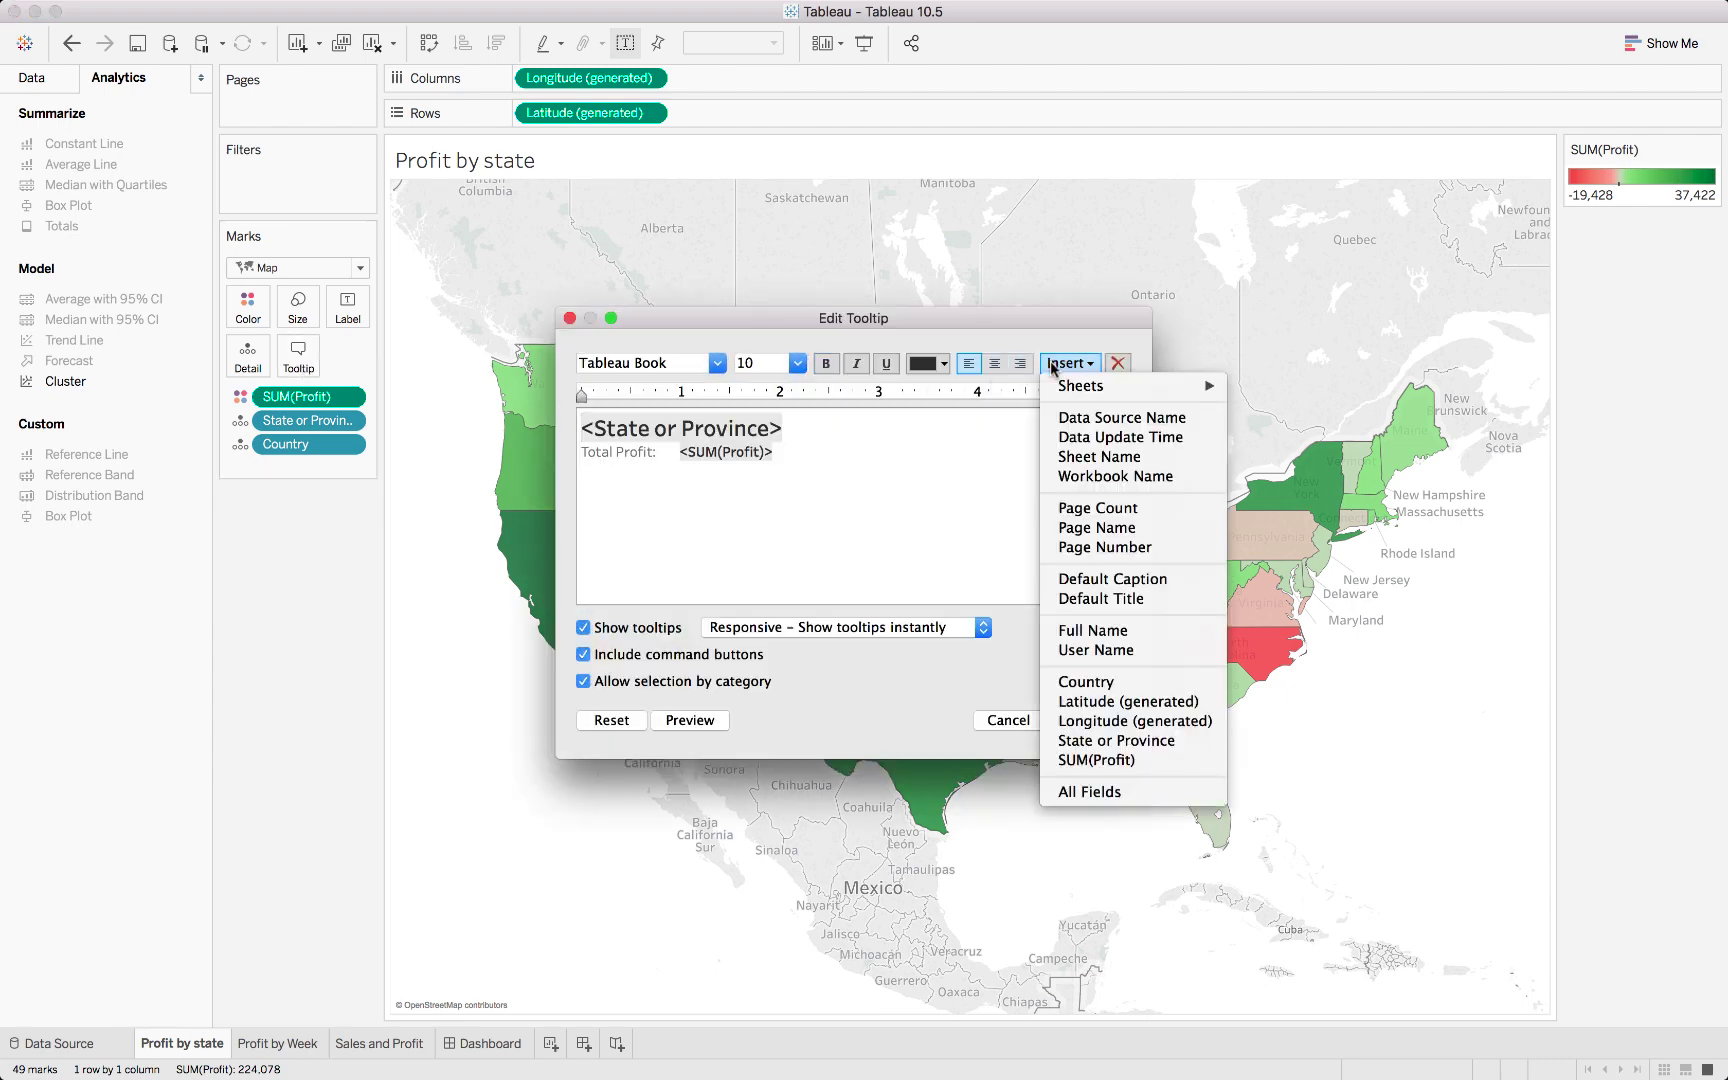
{"action": "mouse_move", "coordinate": [1062, 387]}
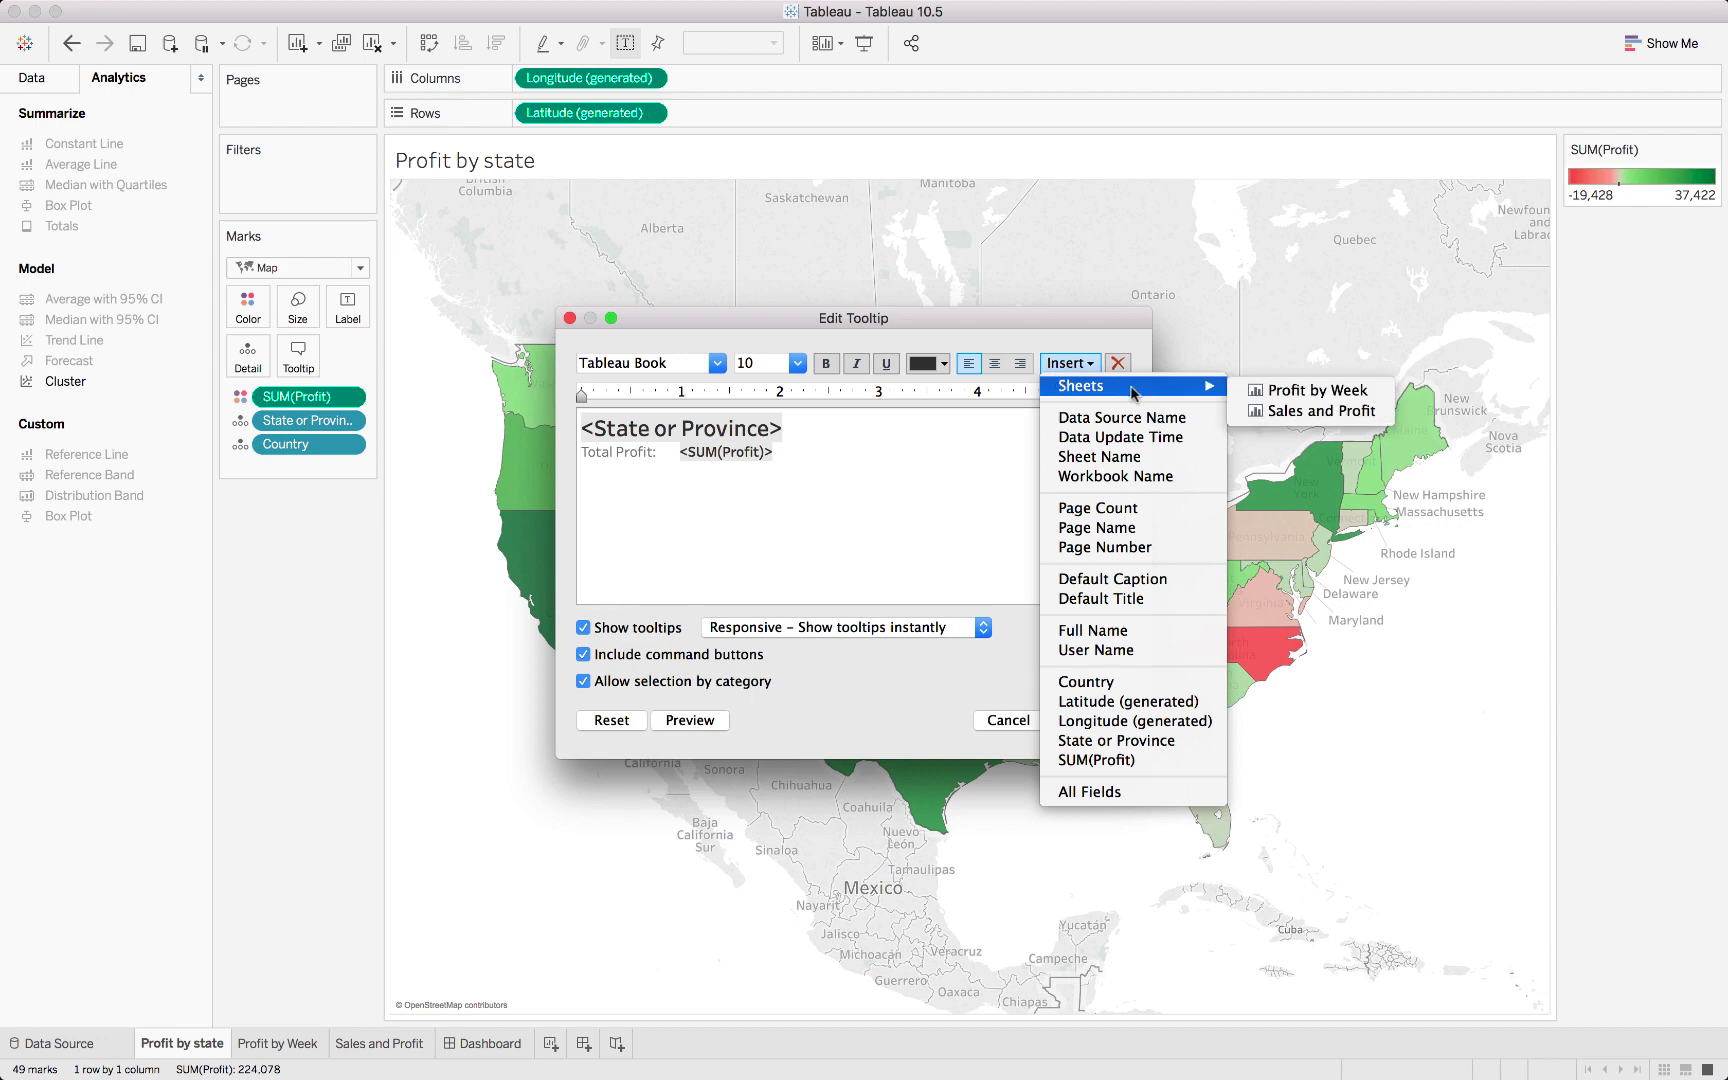
{"action": "left_click", "coordinate": [1291, 397]}
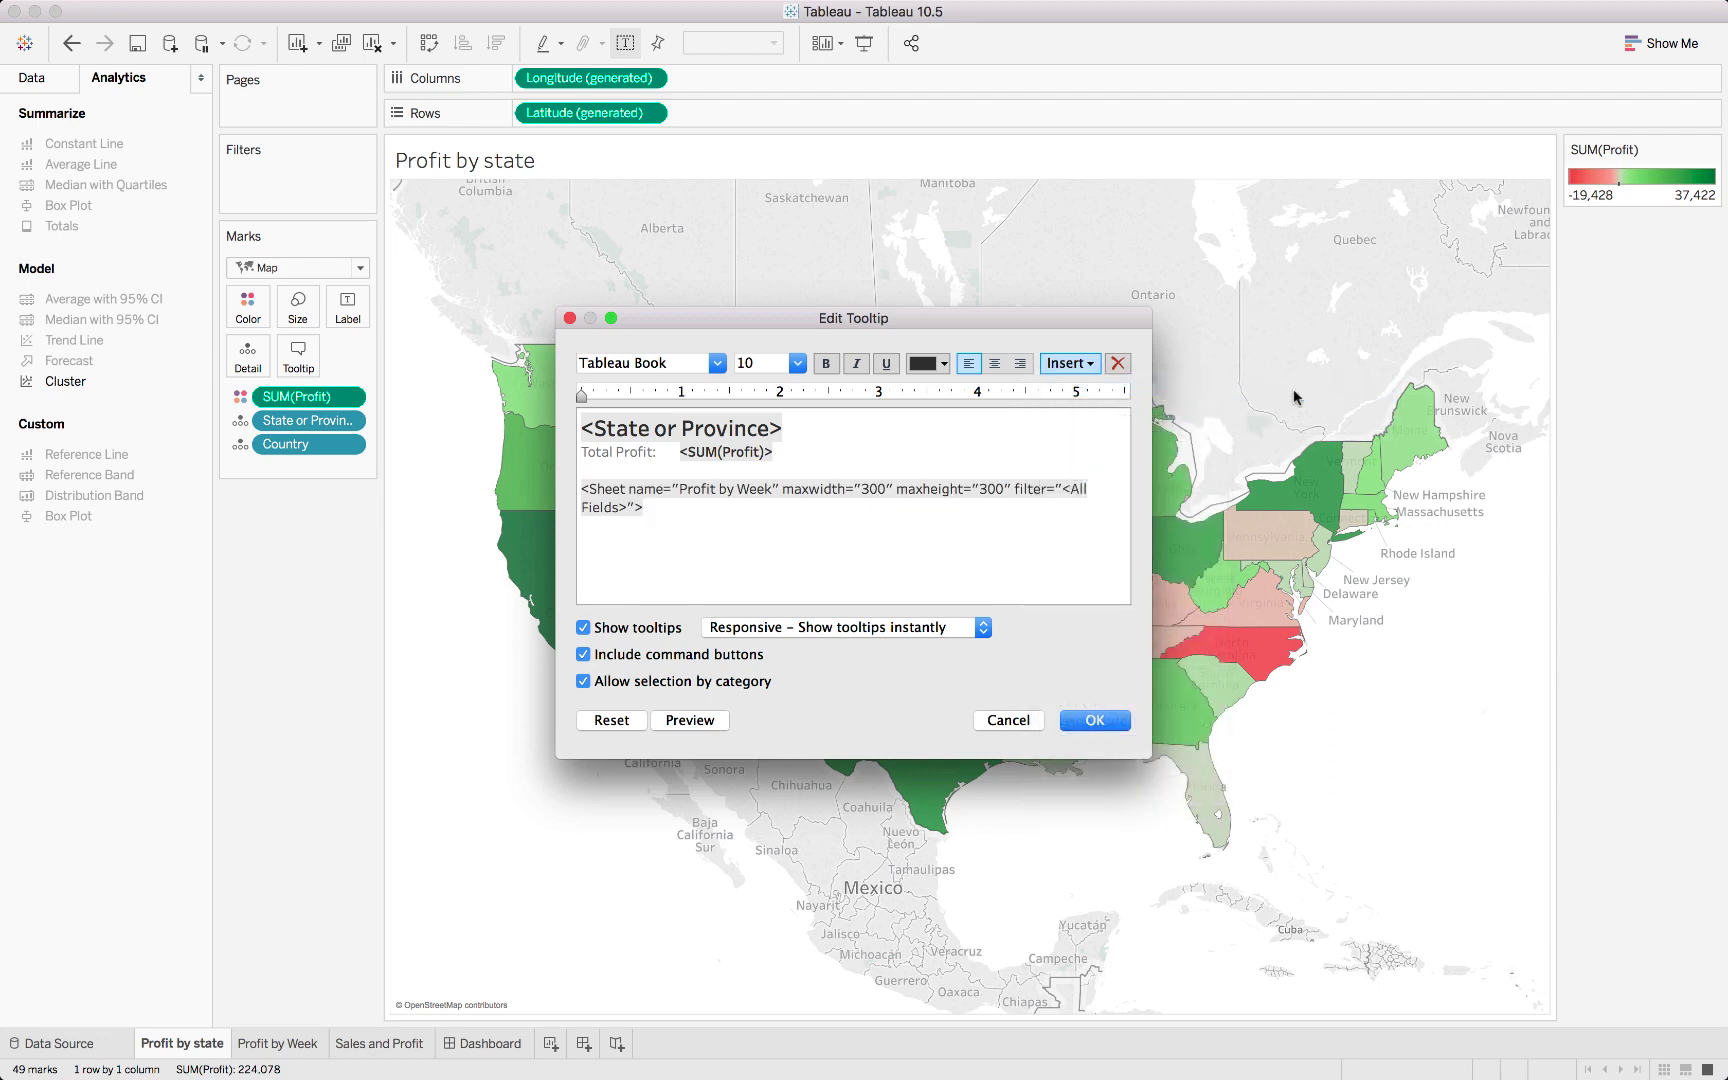
{"action": "triple_click", "coordinate": [775, 532]}
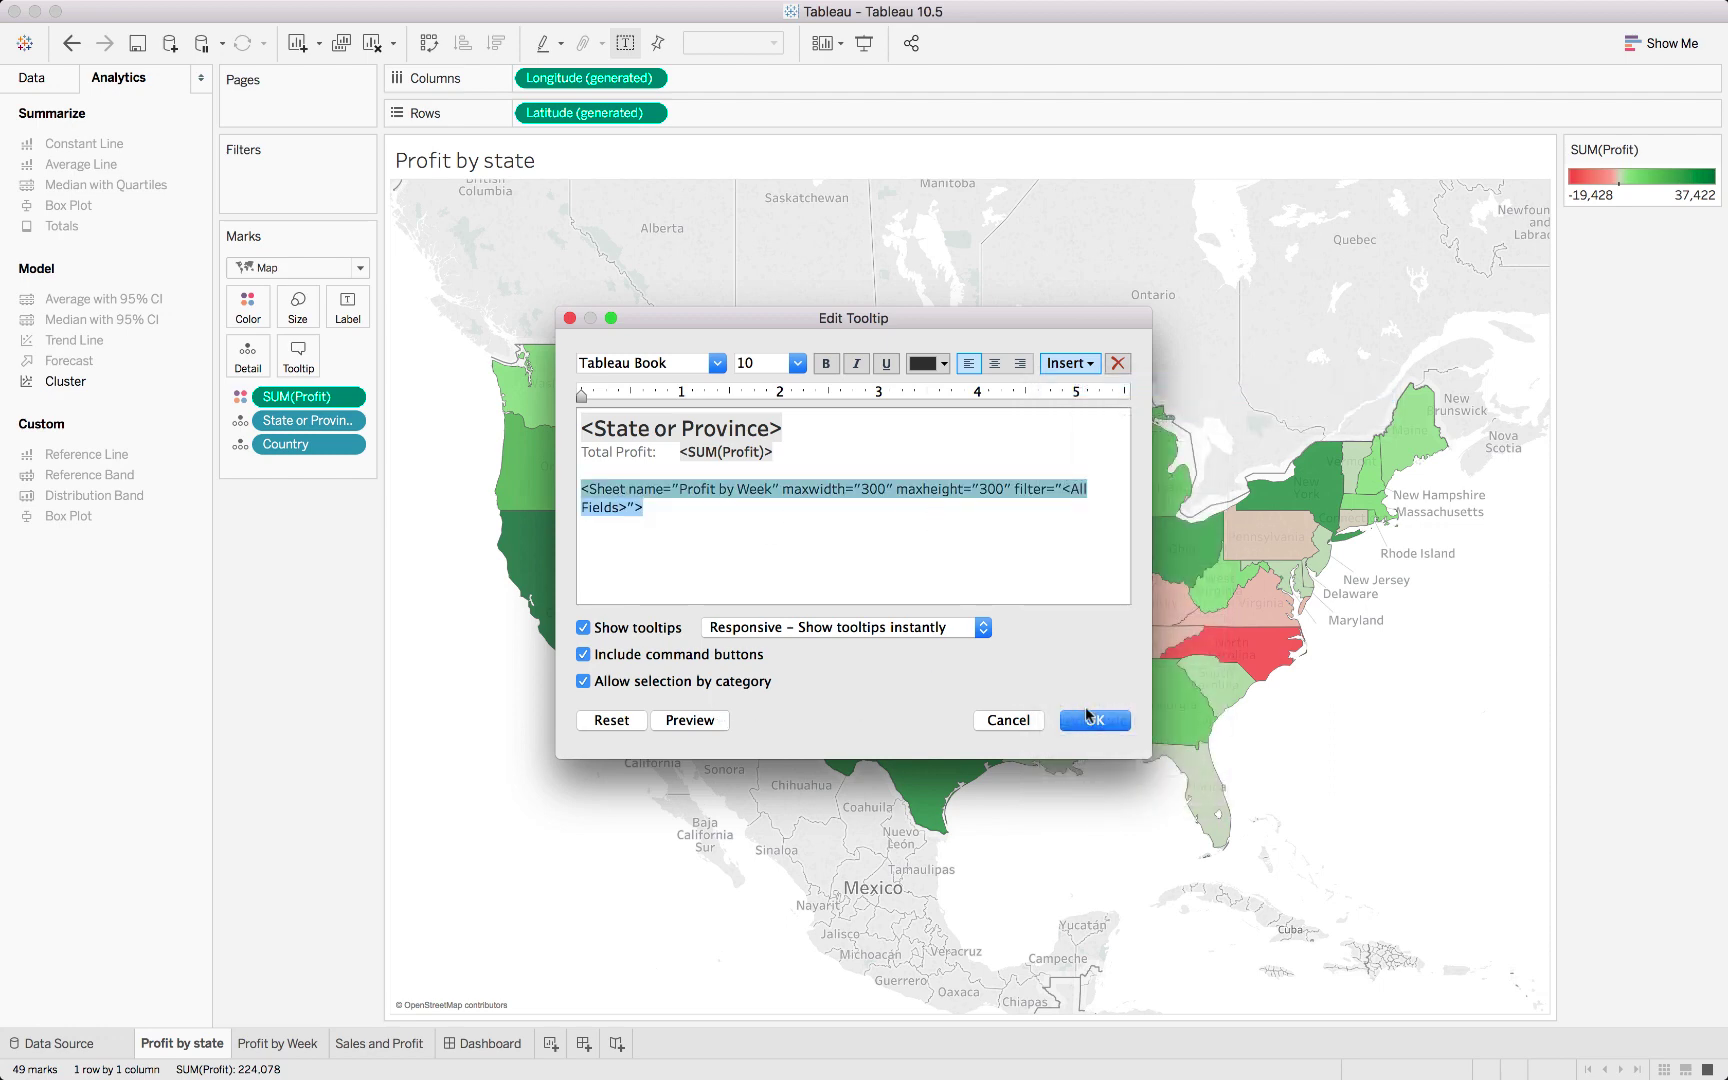
{"action": "left_click", "coordinate": [1088, 716]}
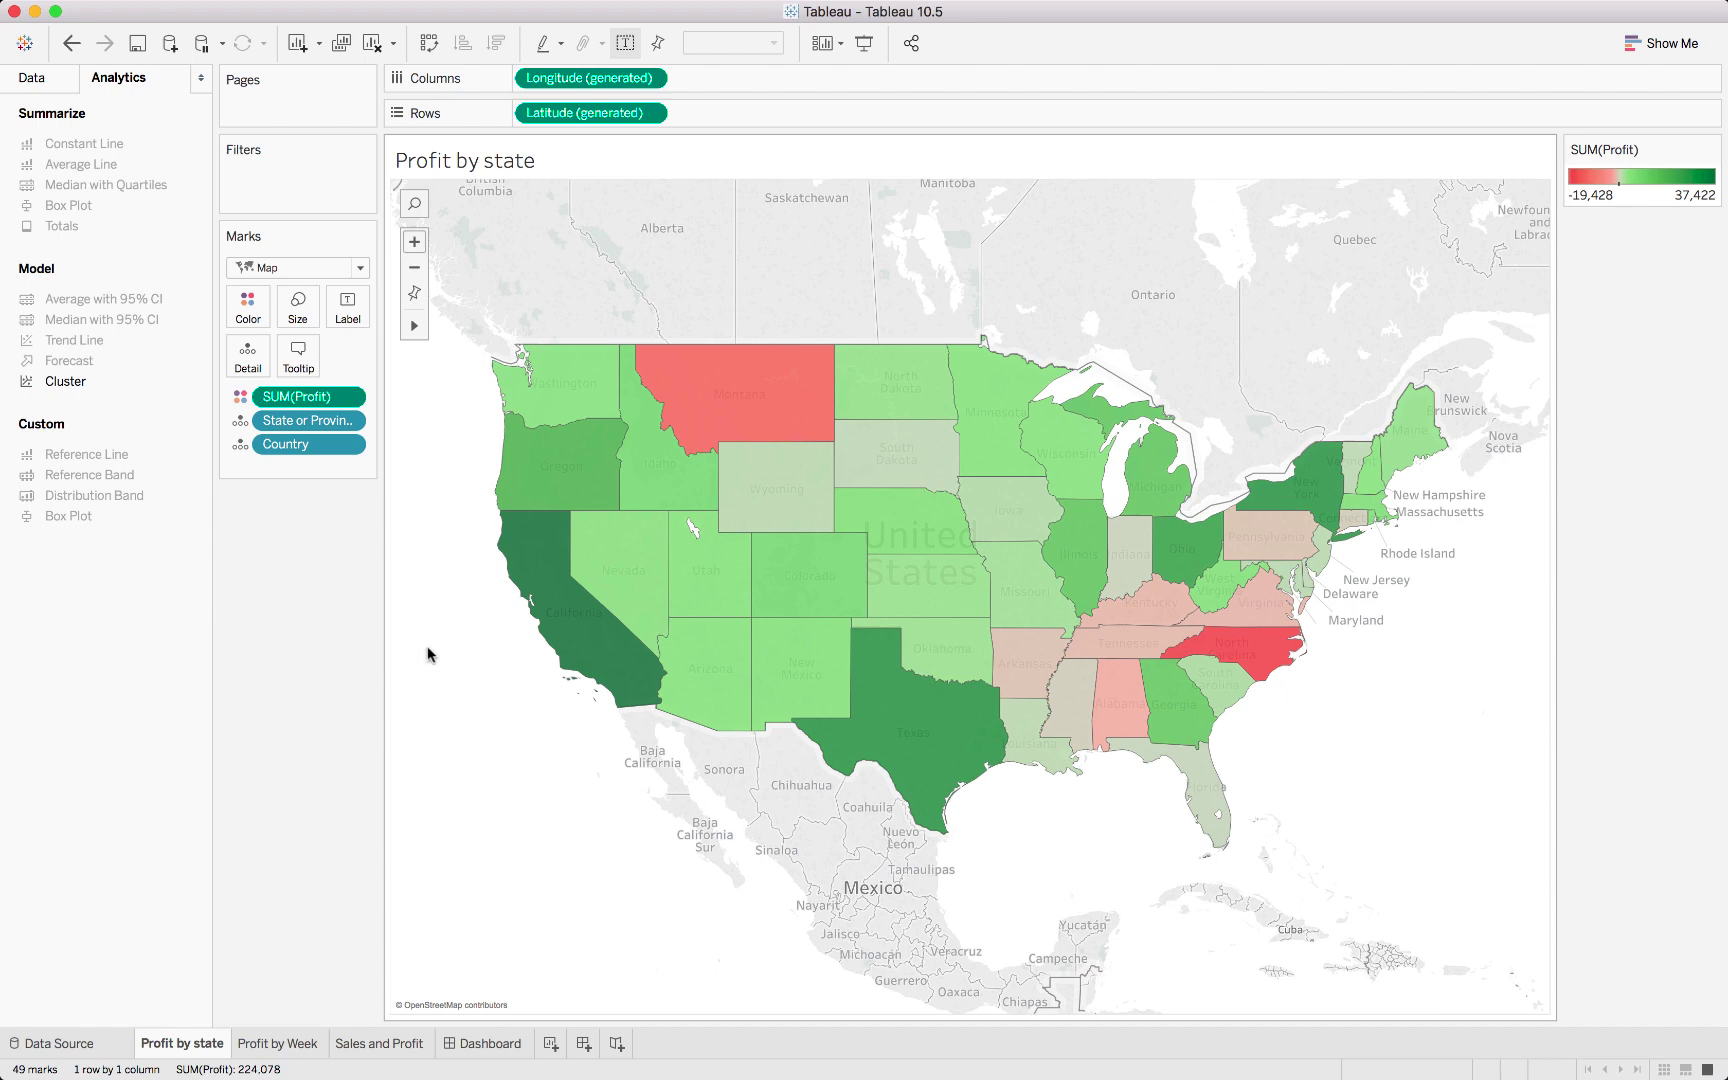
Step: Examine the map's embedded Profit by Week tooltips for California, Montana, South Dakota, Georgia, Texas and Wyoming
{"action": "mouse_move", "coordinate": [562, 604]}
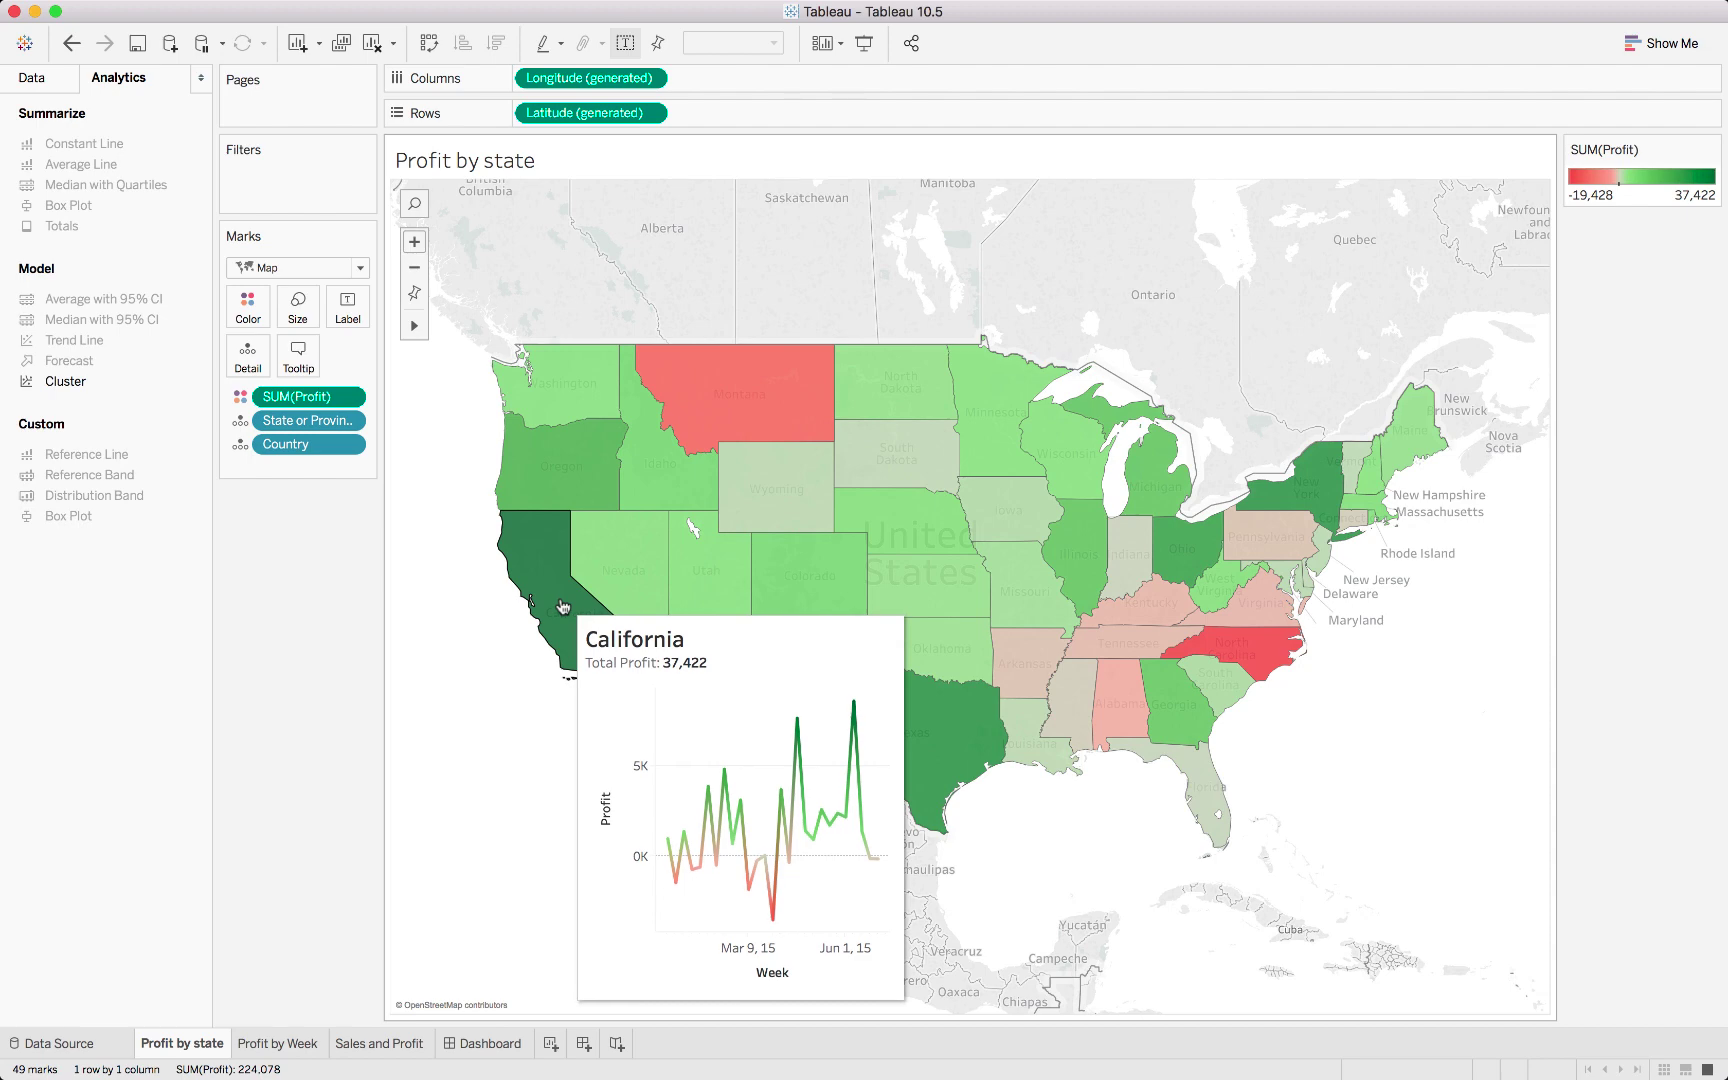
{"action": "left_click", "coordinate": [298, 1044]}
{"action": "left_click", "coordinate": [178, 1043]}
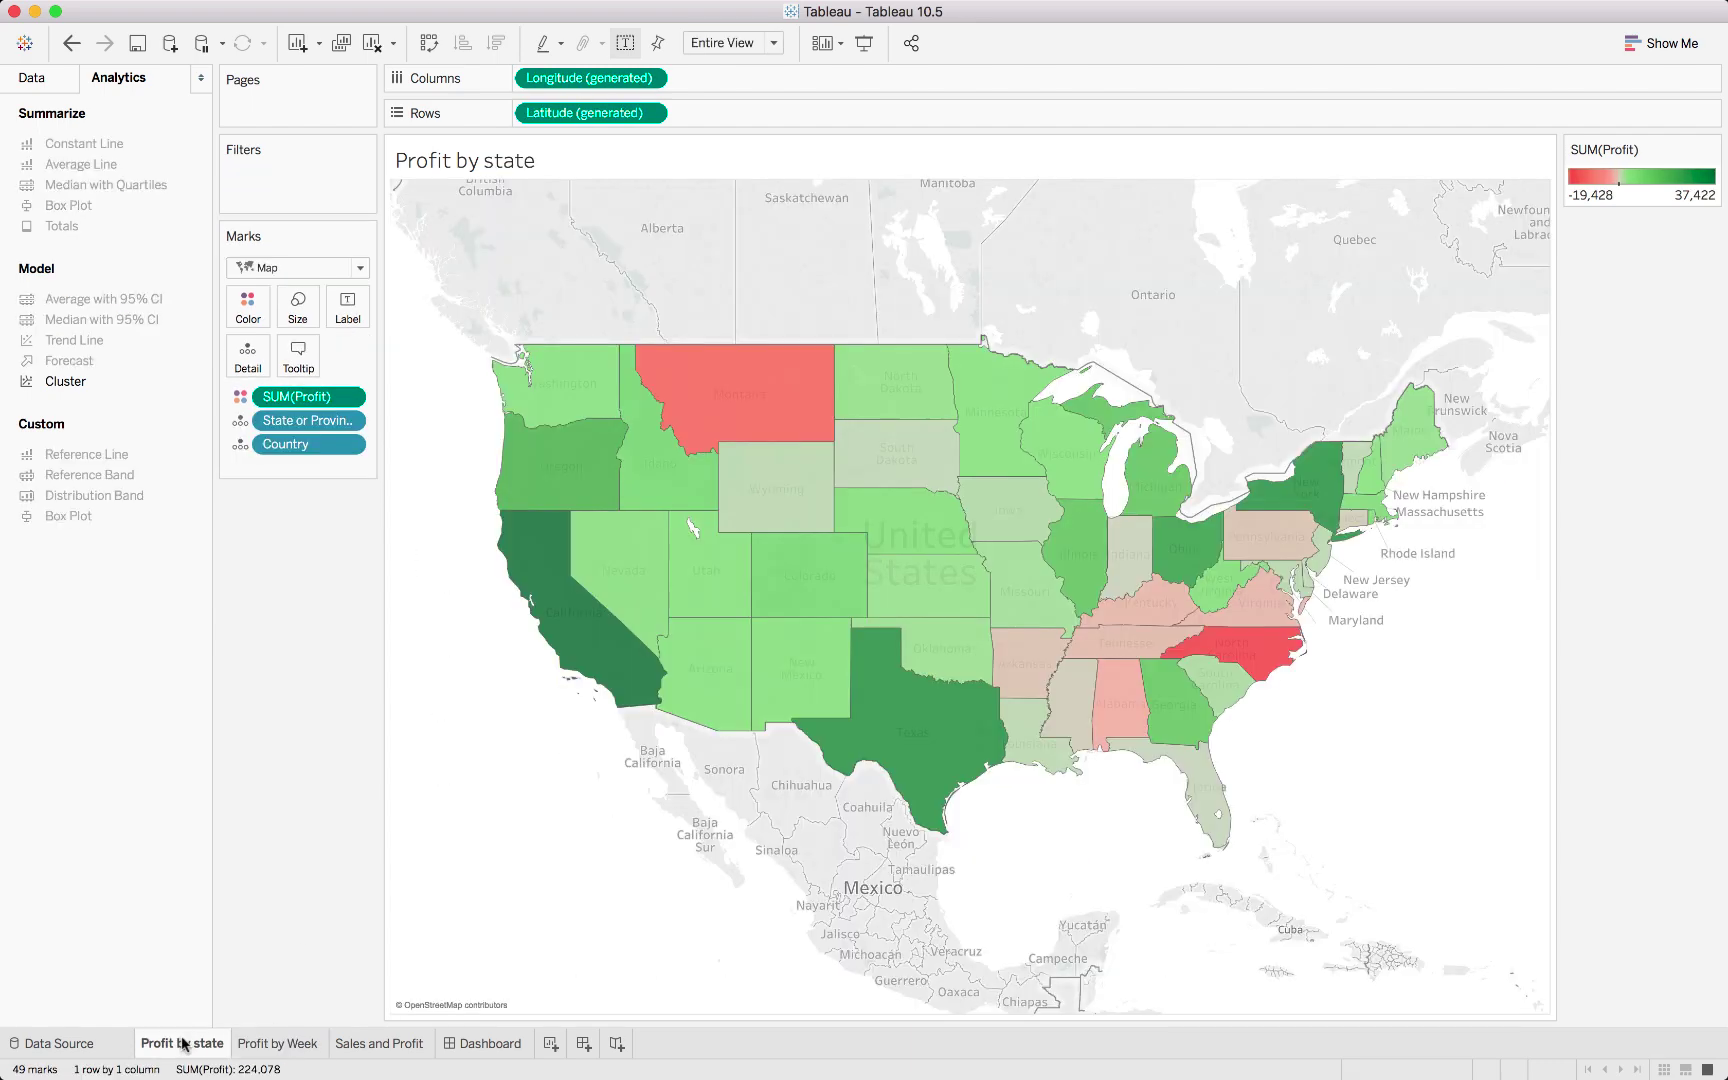
{"action": "mouse_move", "coordinate": [571, 644]}
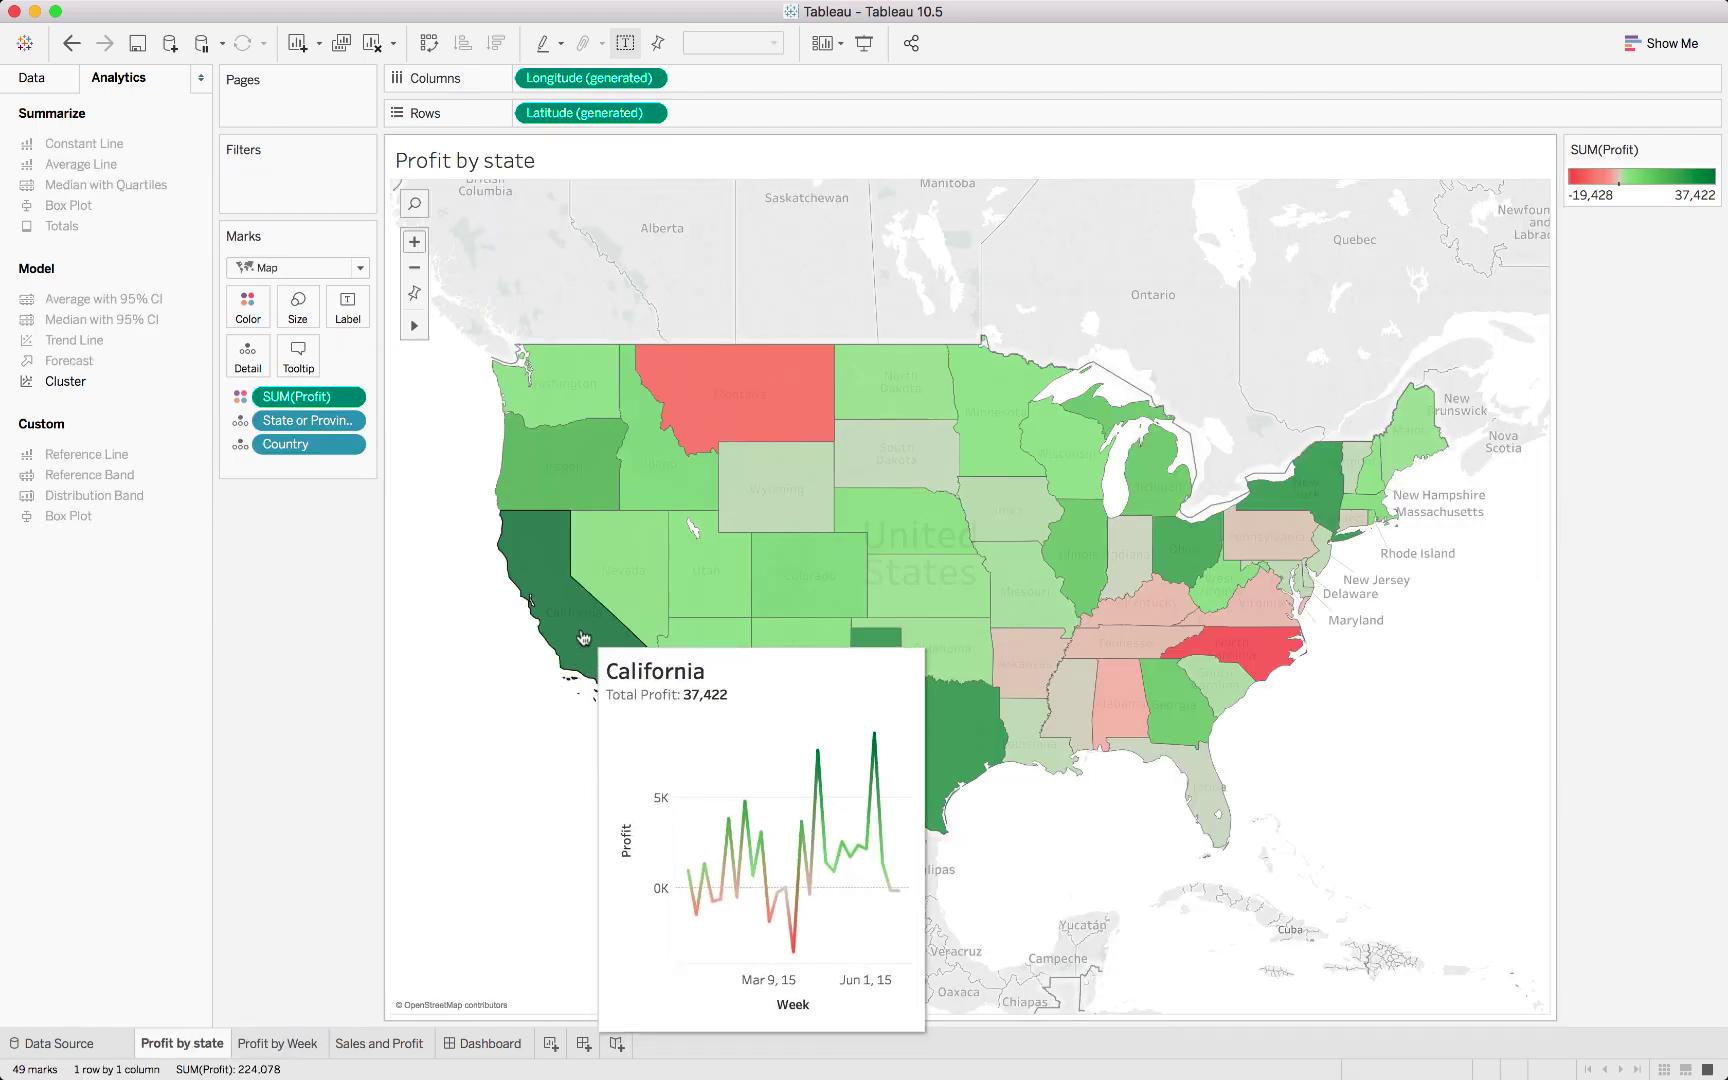
{"action": "mouse_move", "coordinate": [736, 440]}
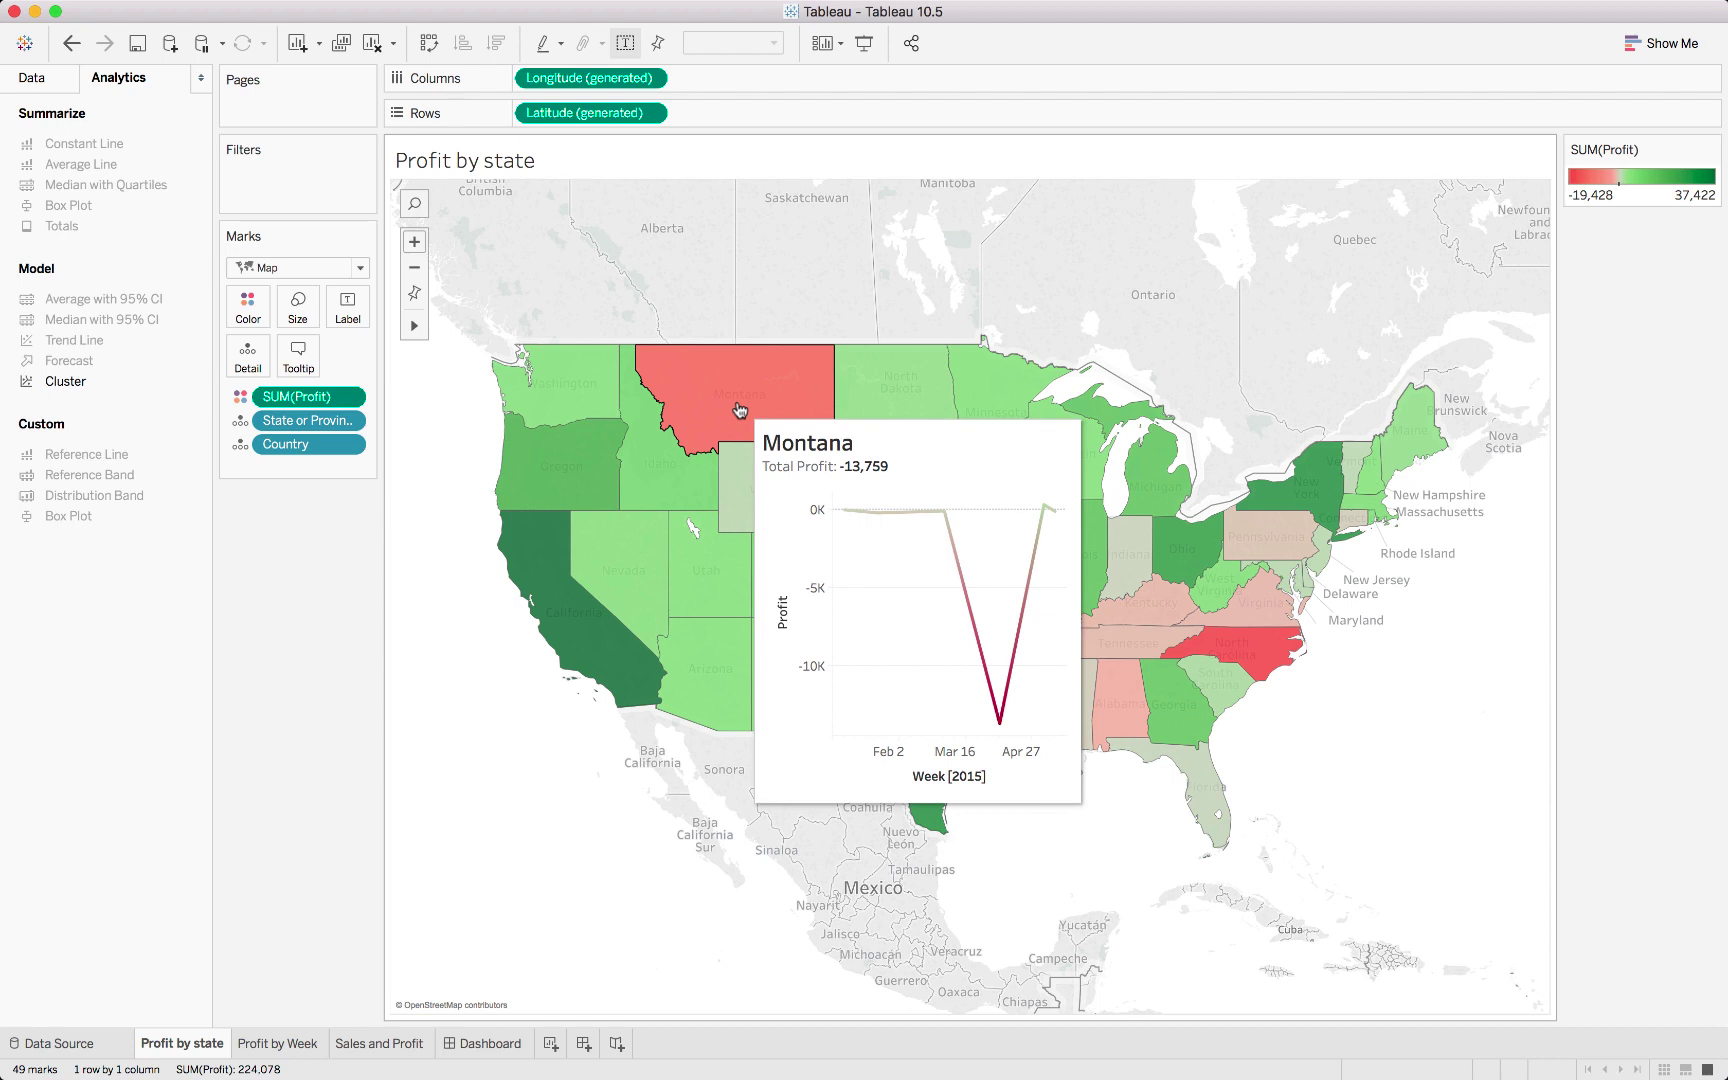
{"action": "mouse_move", "coordinate": [887, 452]}
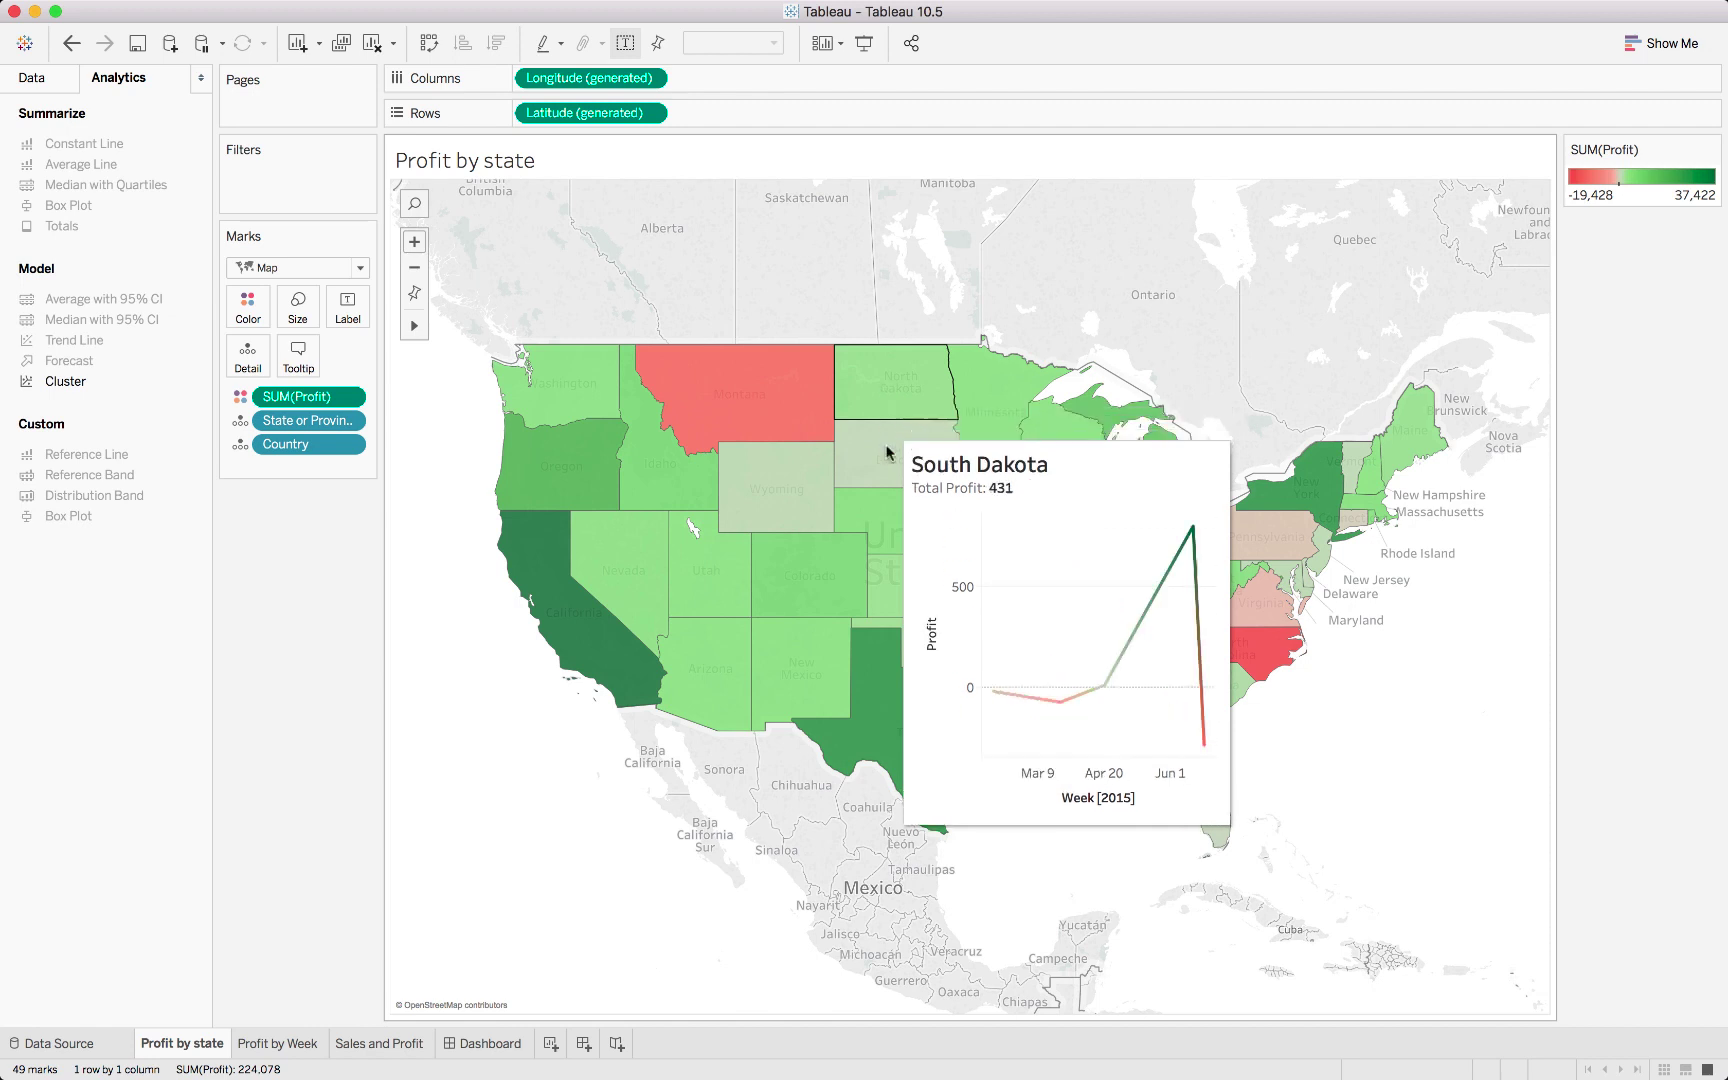
{"action": "mouse_move", "coordinate": [1180, 703]}
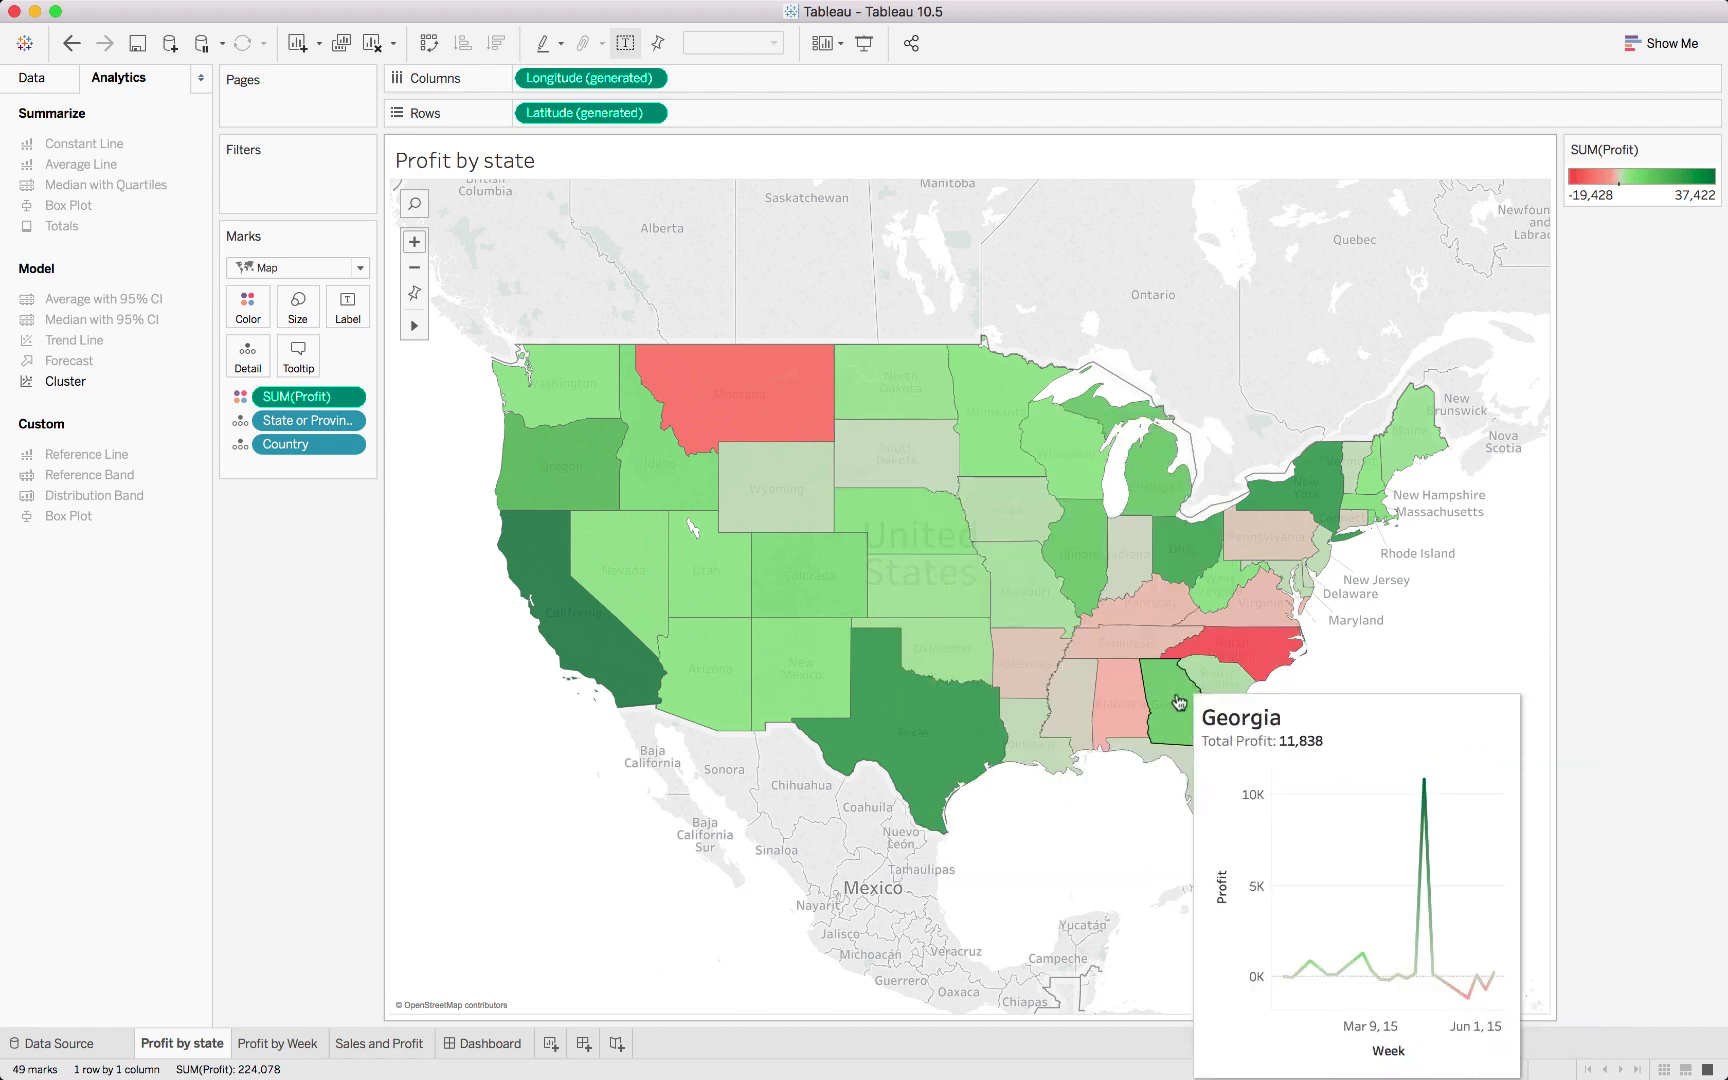
{"action": "mouse_move", "coordinate": [851, 614]}
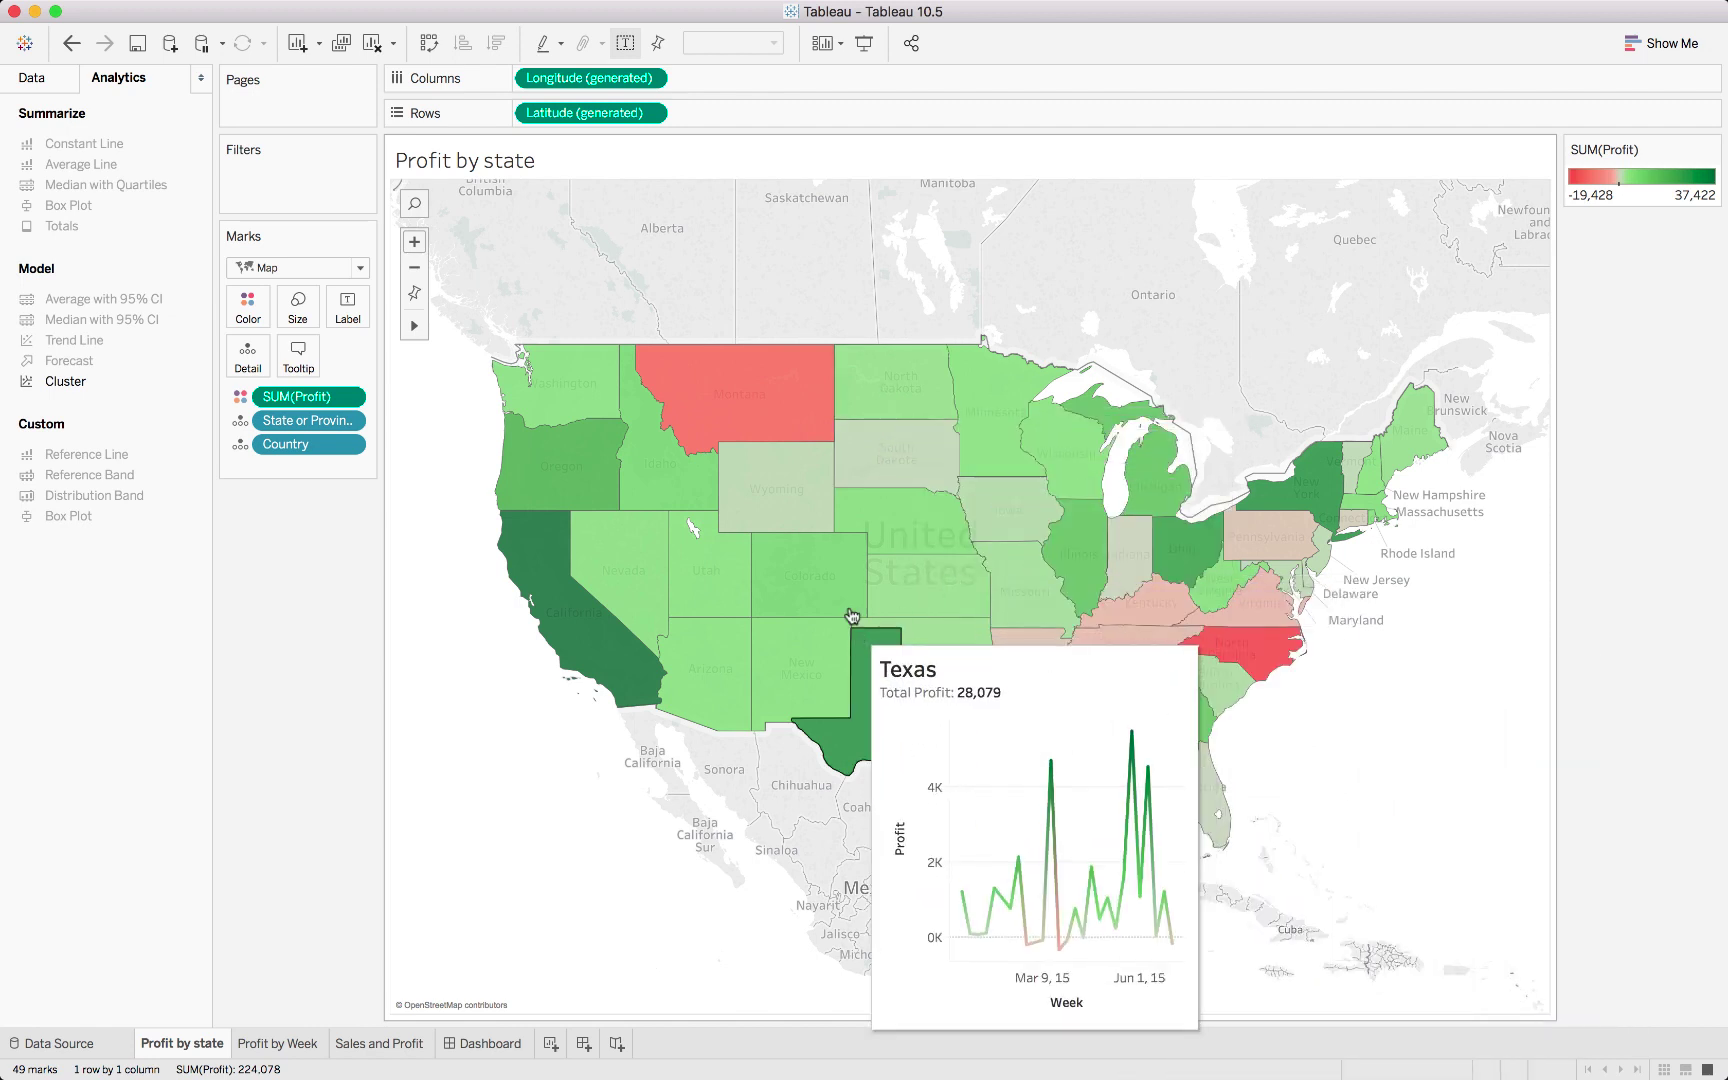
{"action": "mouse_move", "coordinate": [817, 486]}
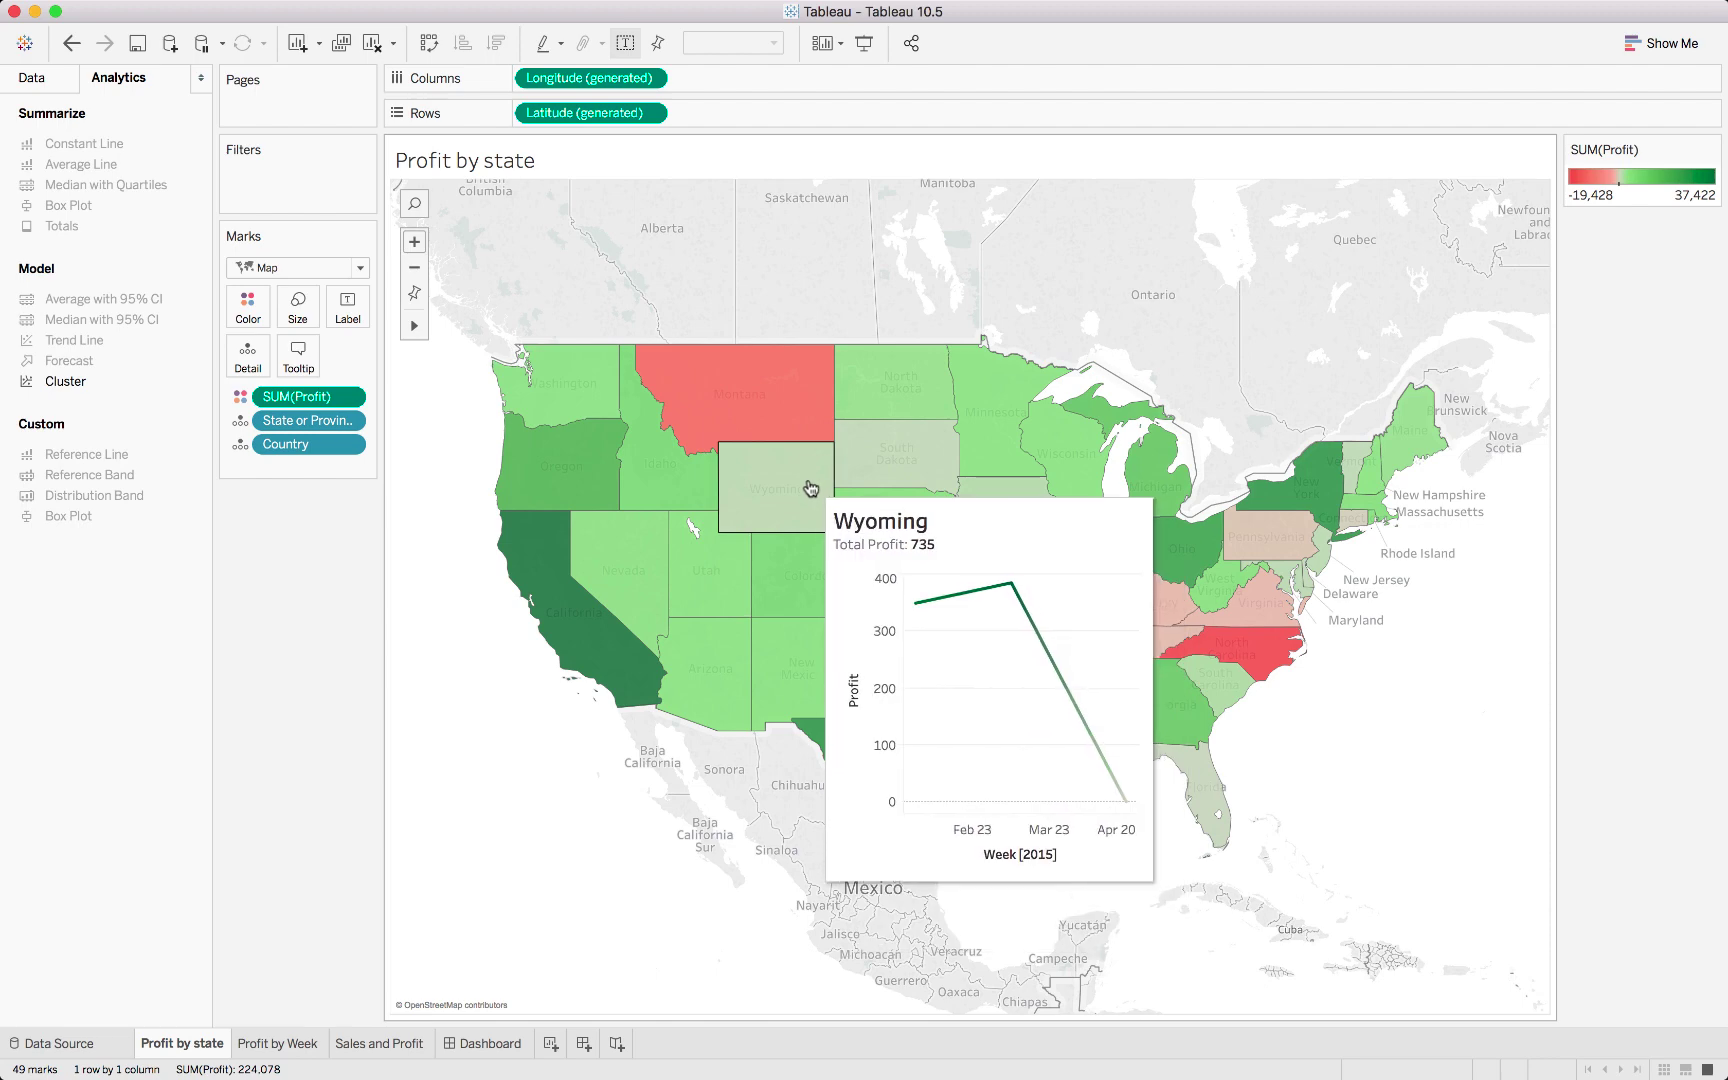
Step: Add the Sales and Profit sheet below the Profit by Week sheet in the map's tooltip and check the combined tooltip
{"action": "left_click", "coordinate": [298, 355]}
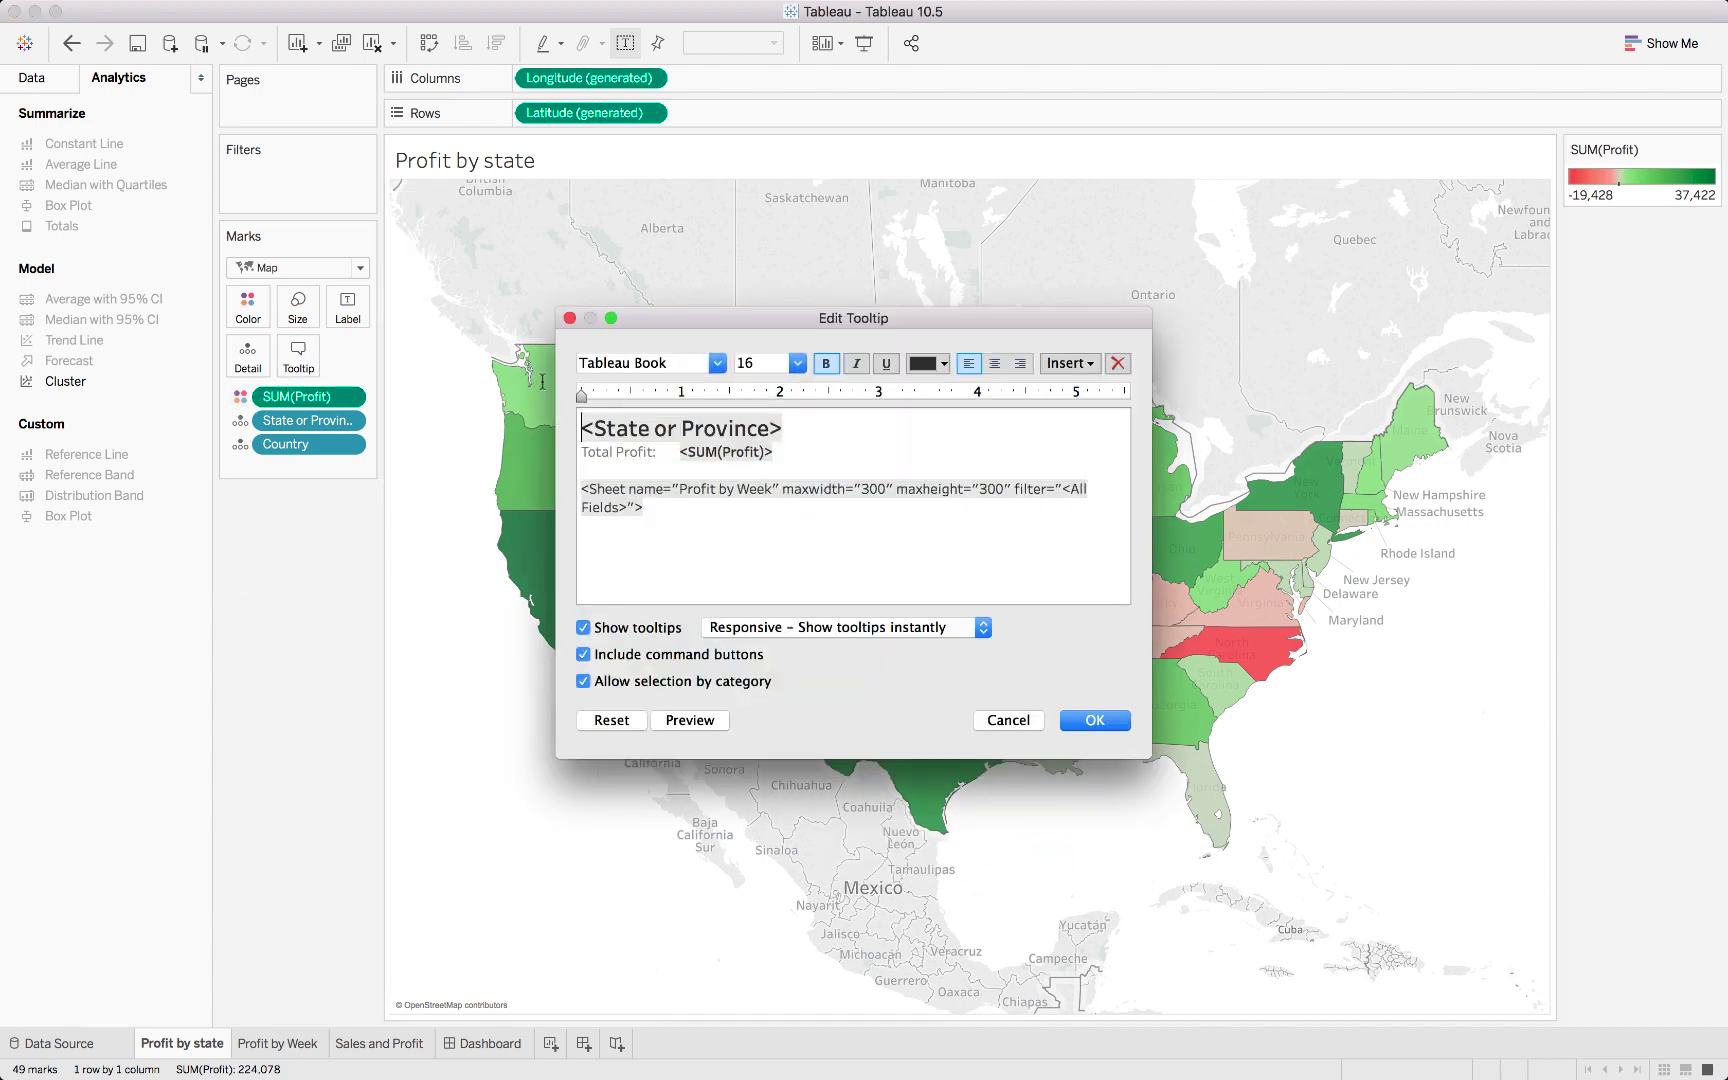
{"action": "left_click", "coordinate": [706, 505]}
{"action": "key", "text": "Return"}
{"action": "left_click", "coordinate": [1020, 363]}
{"action": "left_click", "coordinate": [1074, 362]}
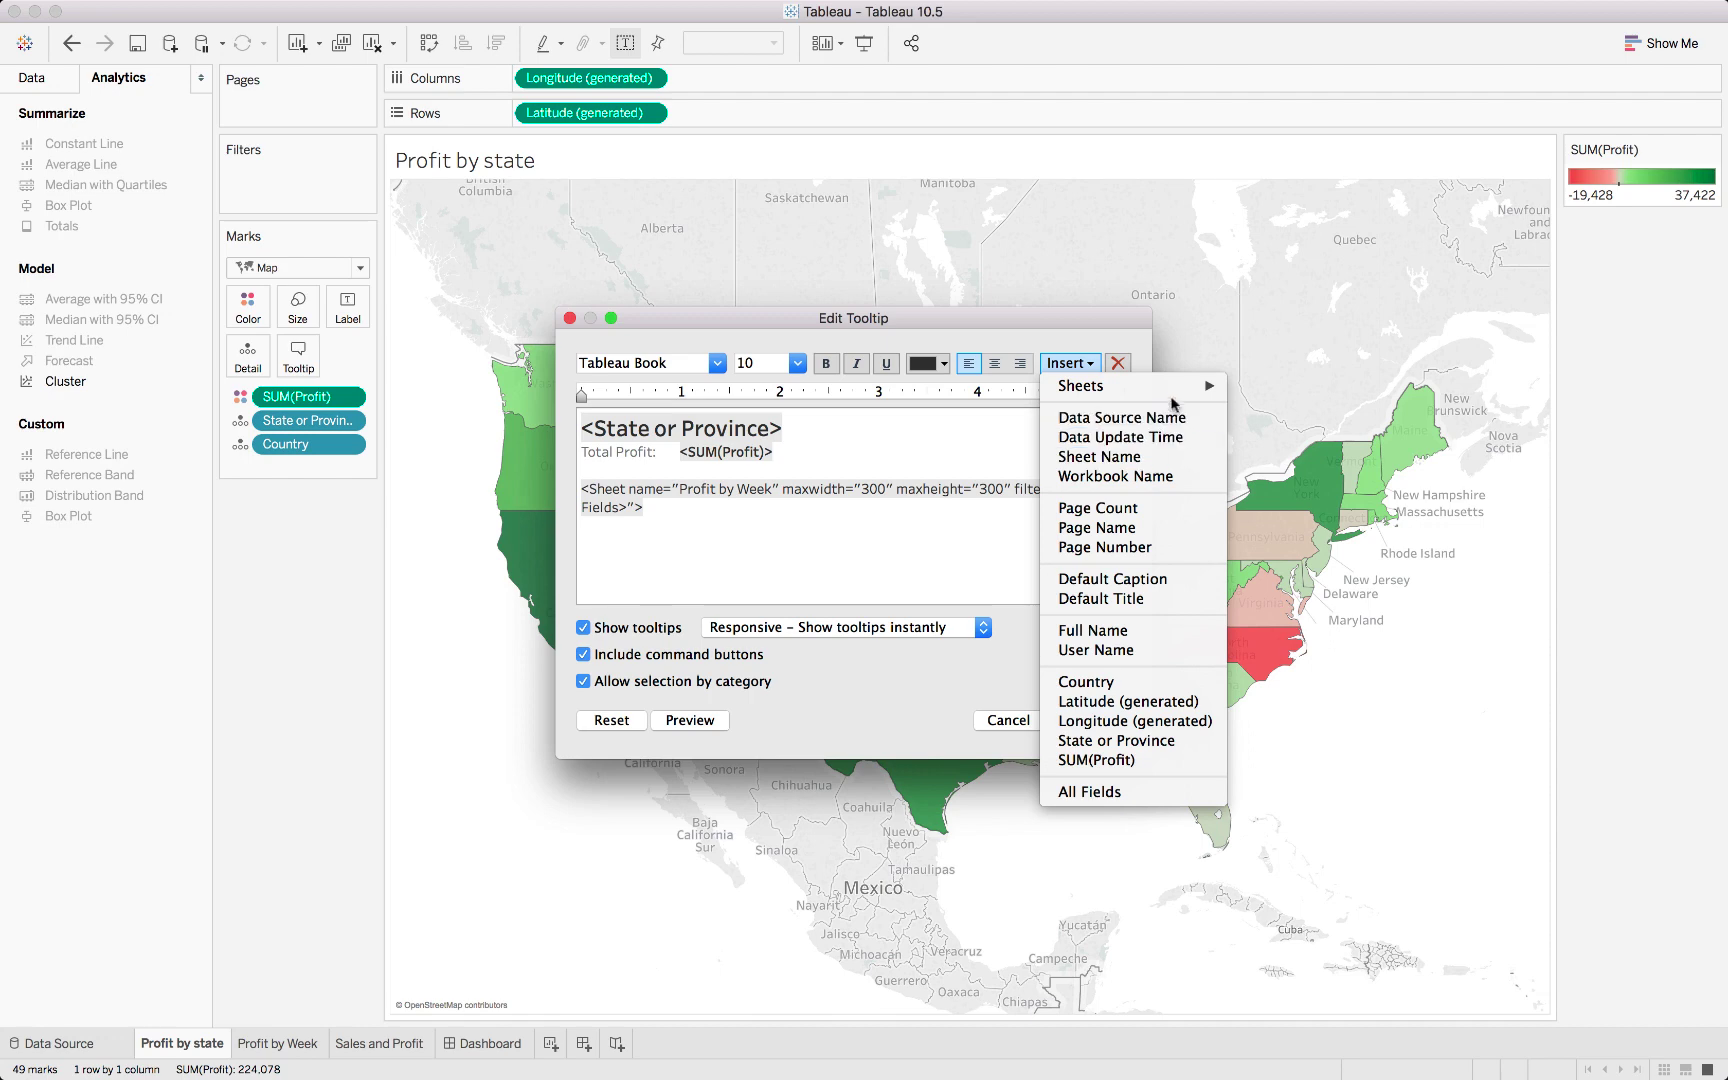
{"action": "mouse_move", "coordinate": [1180, 386]}
{"action": "left_click", "coordinate": [1331, 420]}
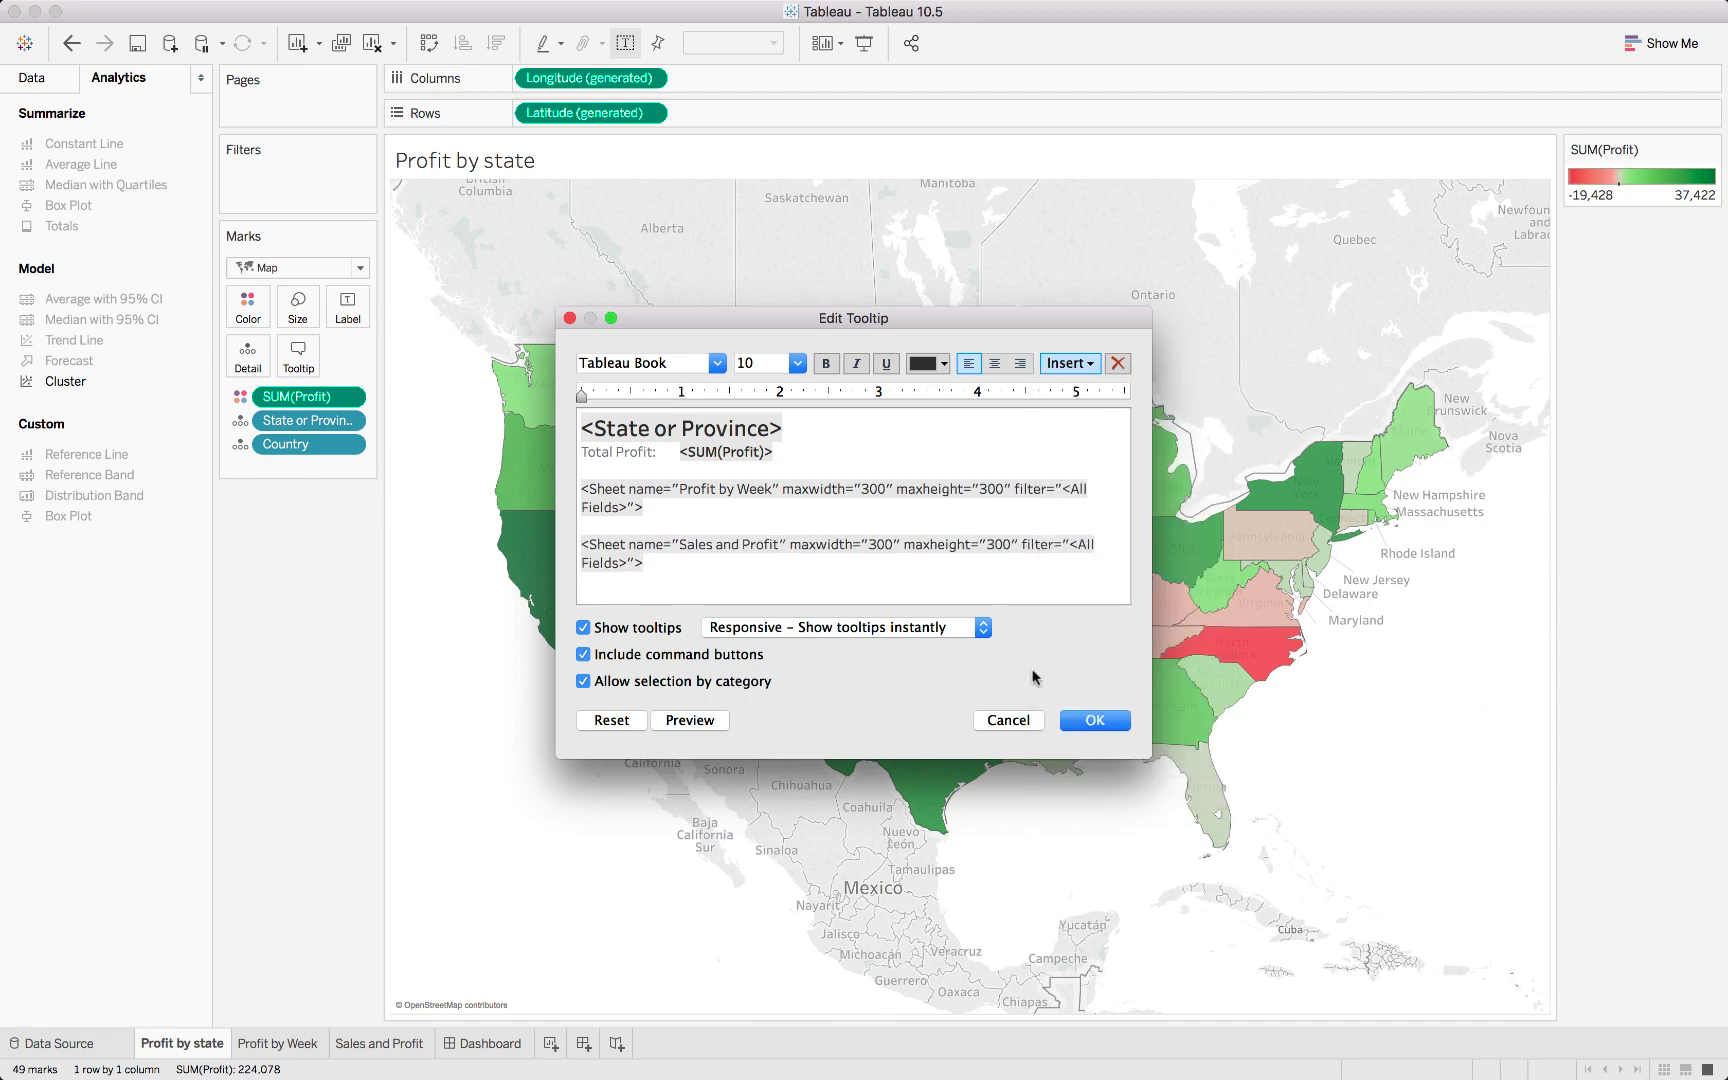
{"action": "left_click", "coordinate": [1110, 720]}
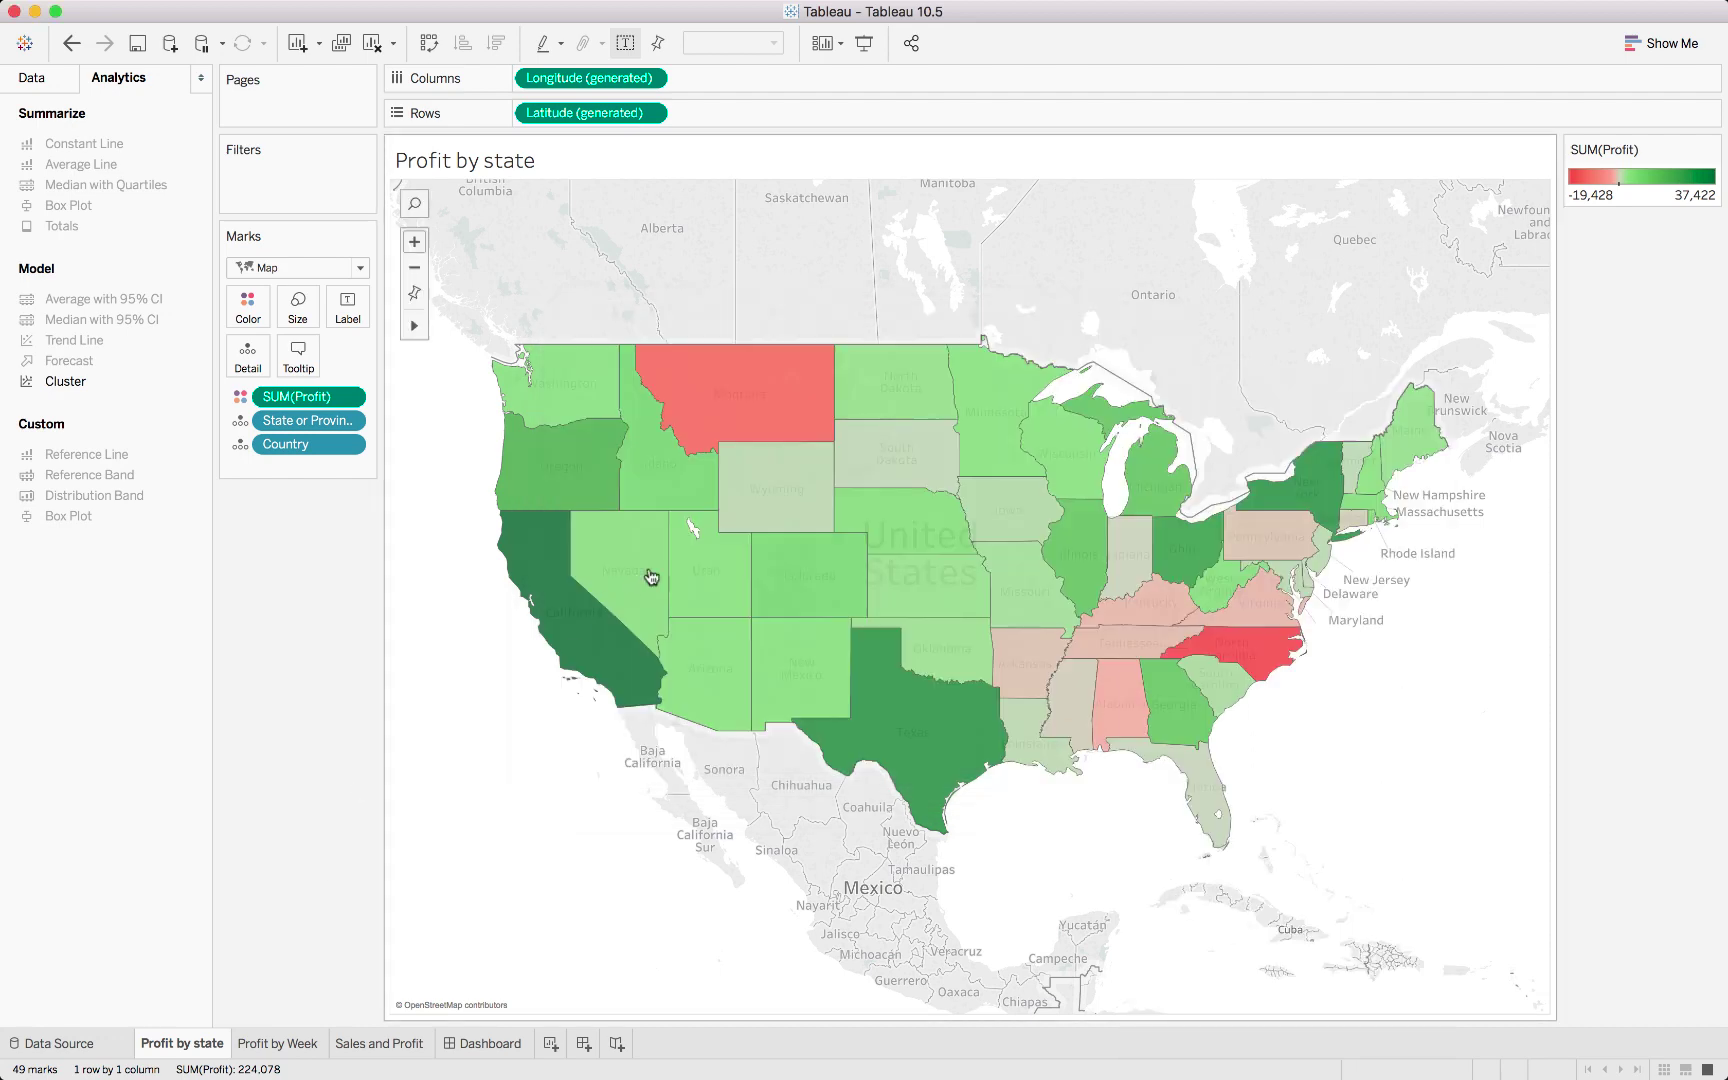
{"action": "mouse_move", "coordinate": [755, 373]}
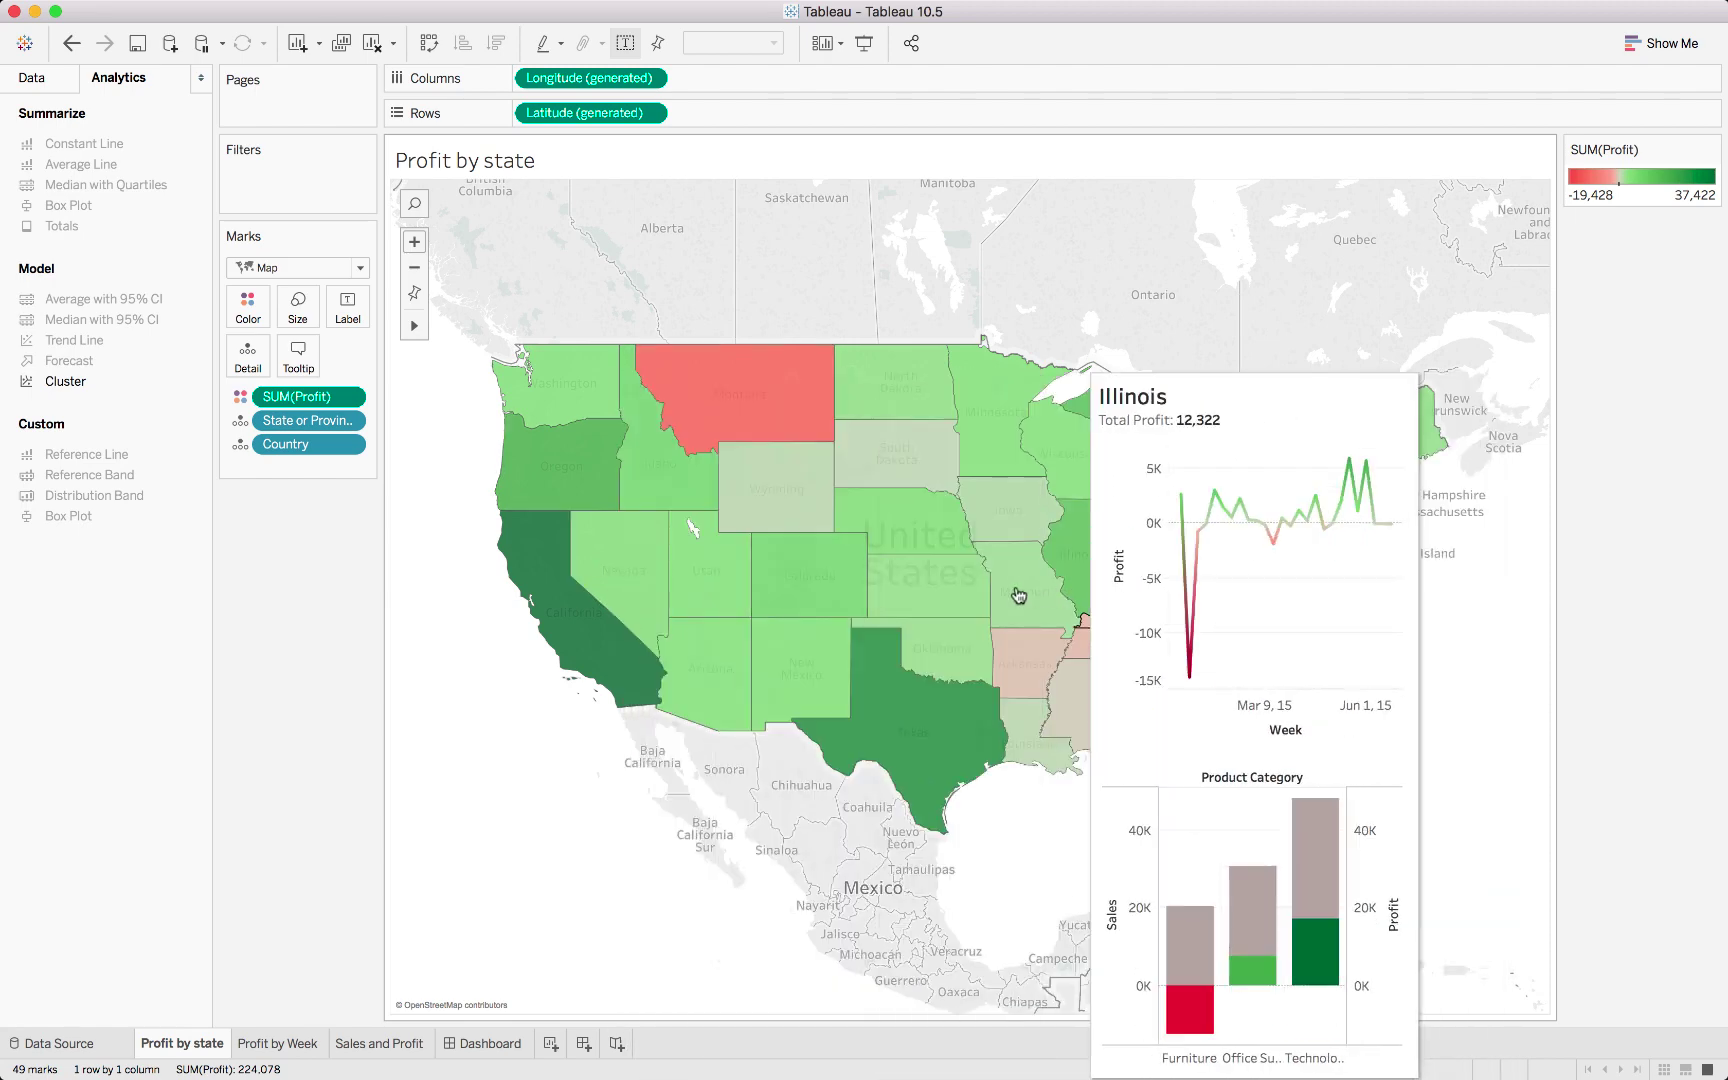
Step: Try the Profit by Week sheet with Fit Width and Standard fit, narrow the chart, and check the map tooltips
{"action": "left_click", "coordinate": [287, 1043]}
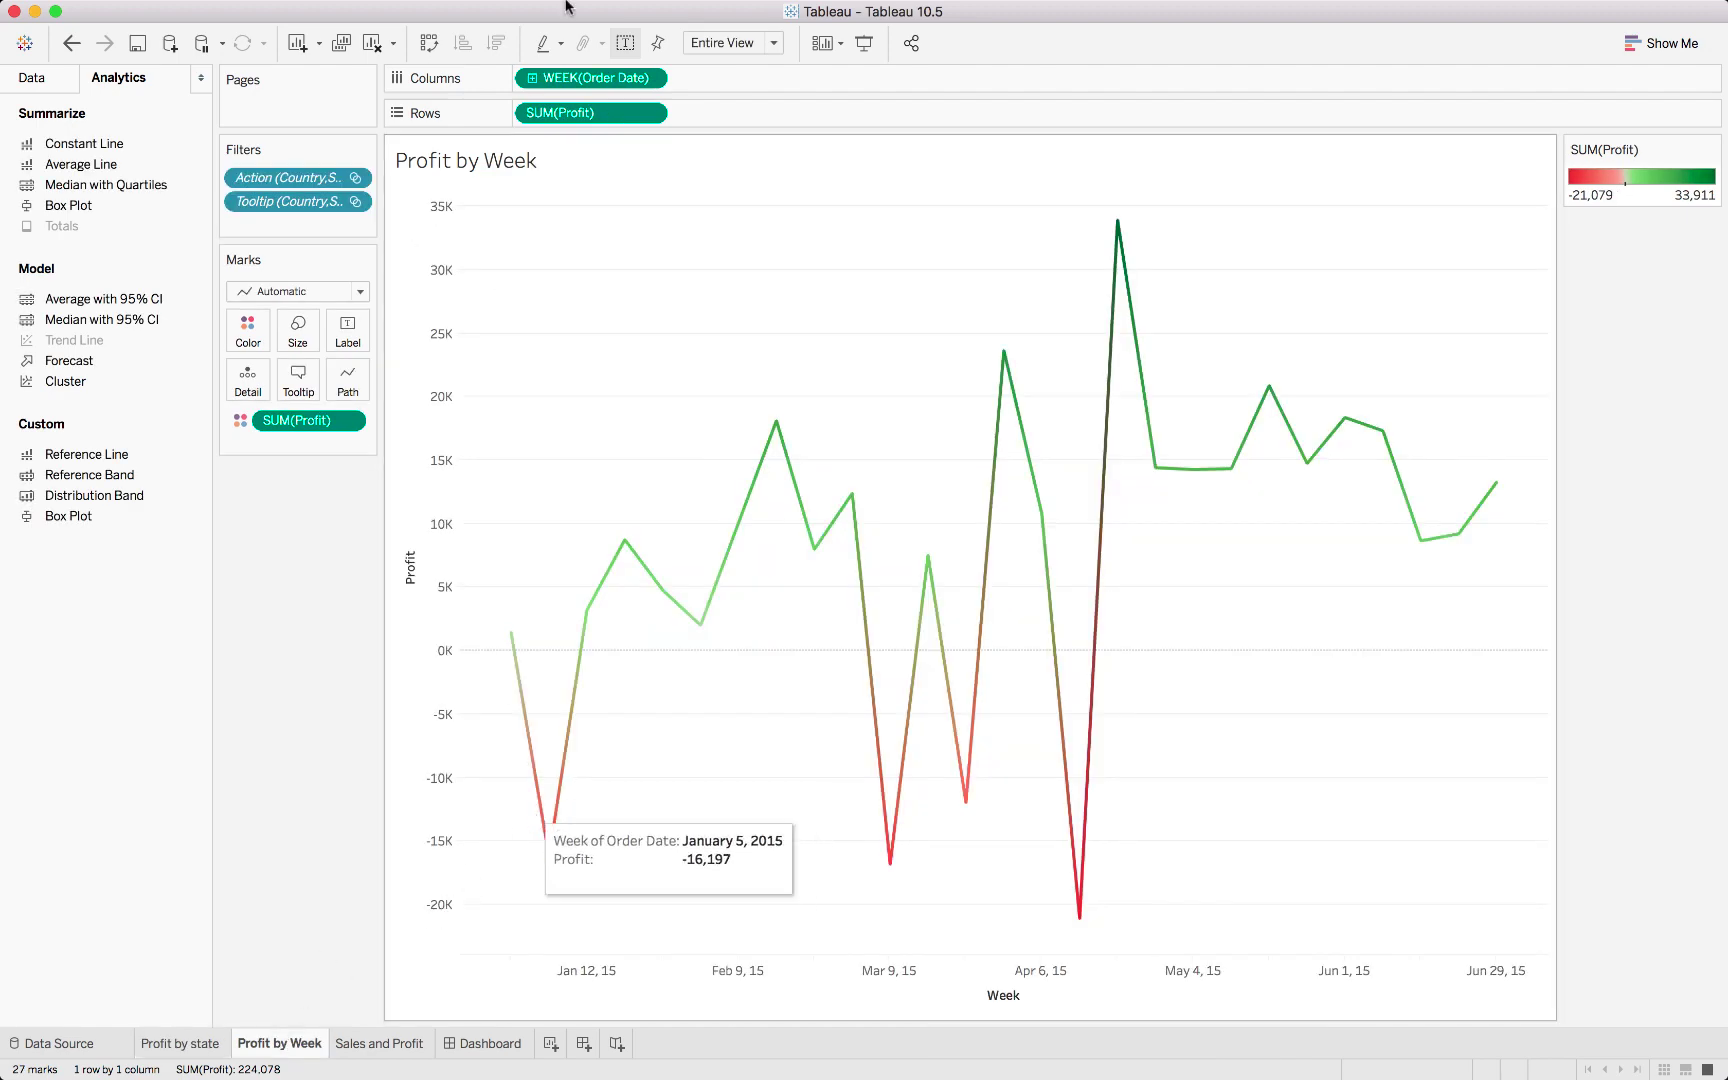
{"action": "left_click", "coordinate": [776, 43]}
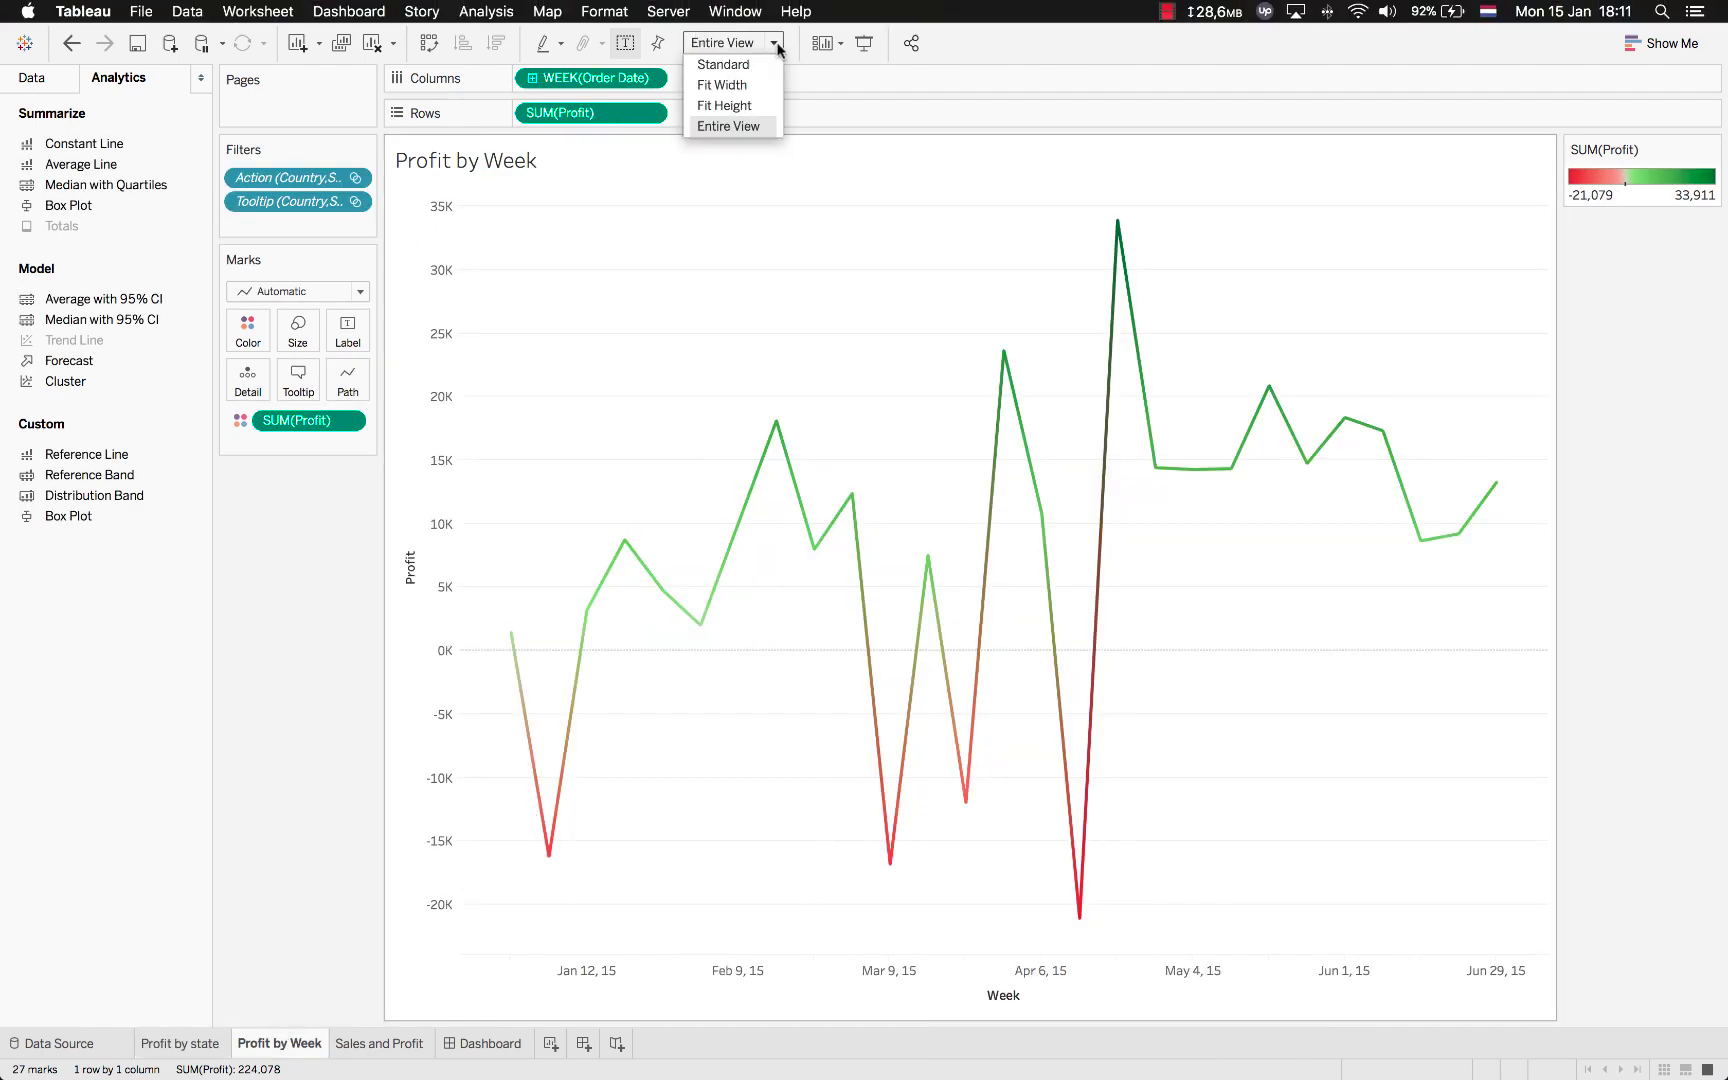
{"action": "left_click", "coordinate": [740, 86]}
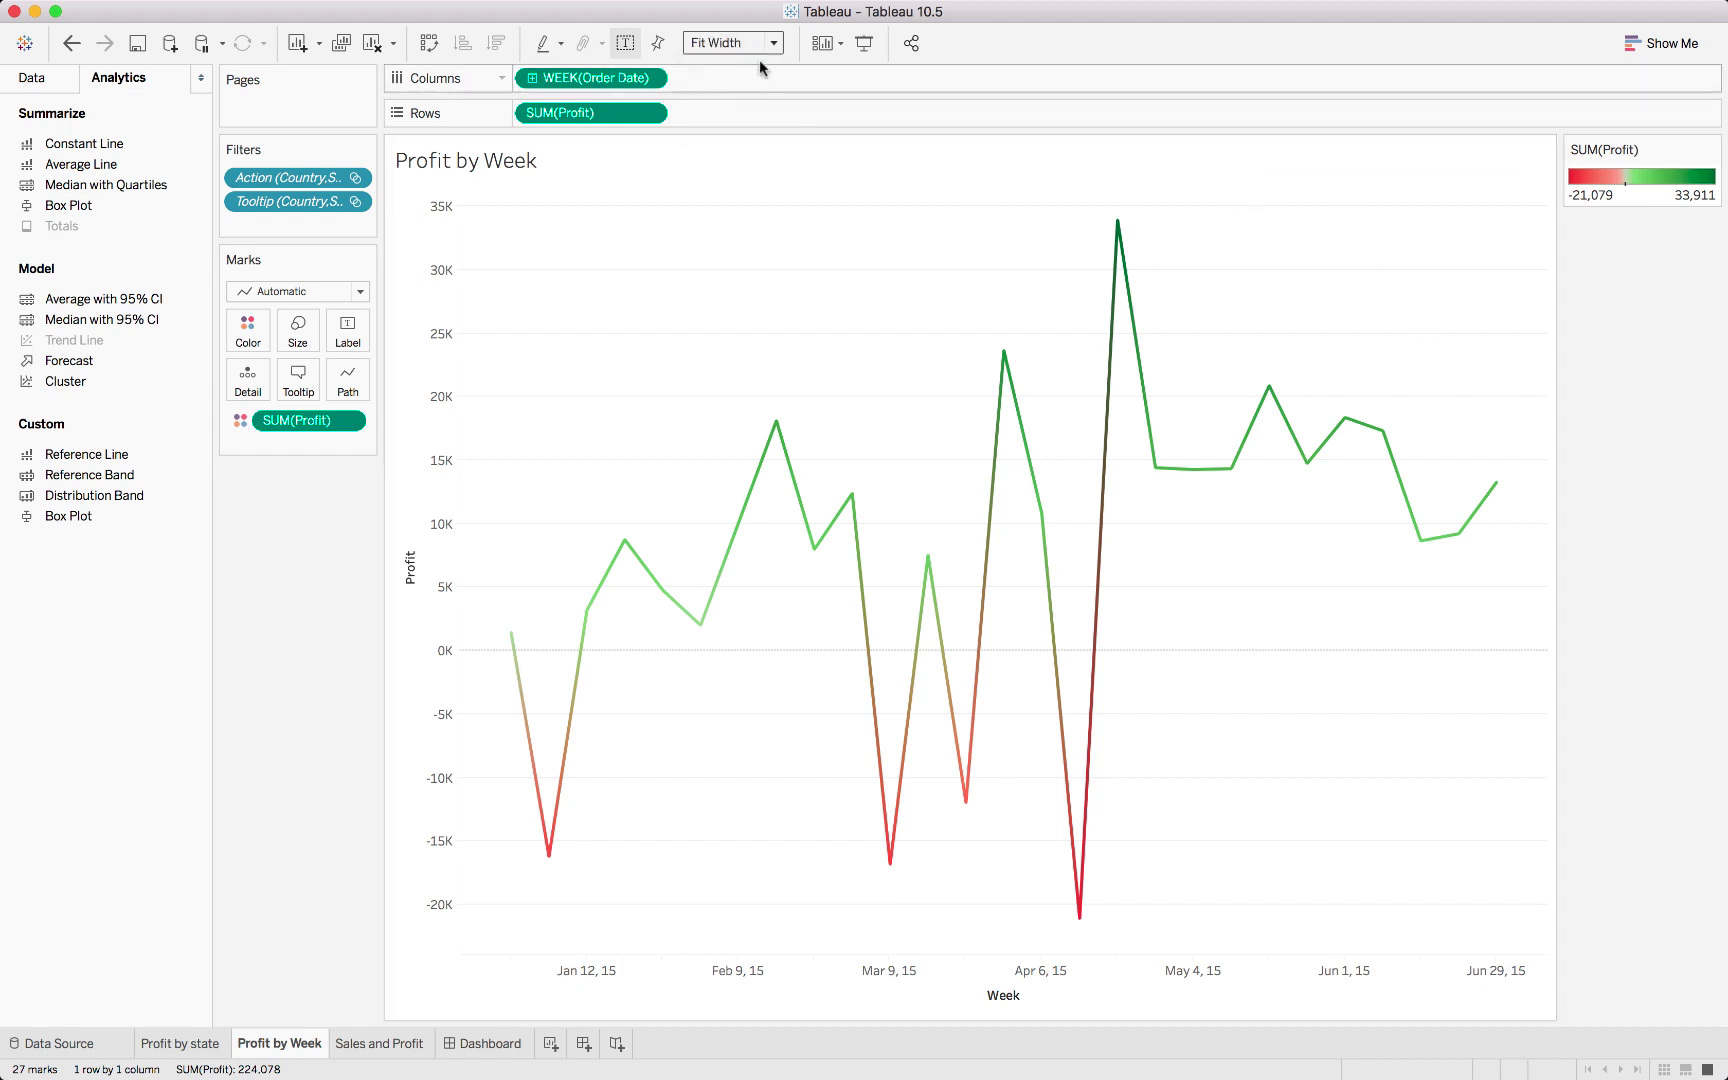
{"action": "left_click", "coordinate": [772, 44]}
{"action": "left_click", "coordinate": [718, 63]}
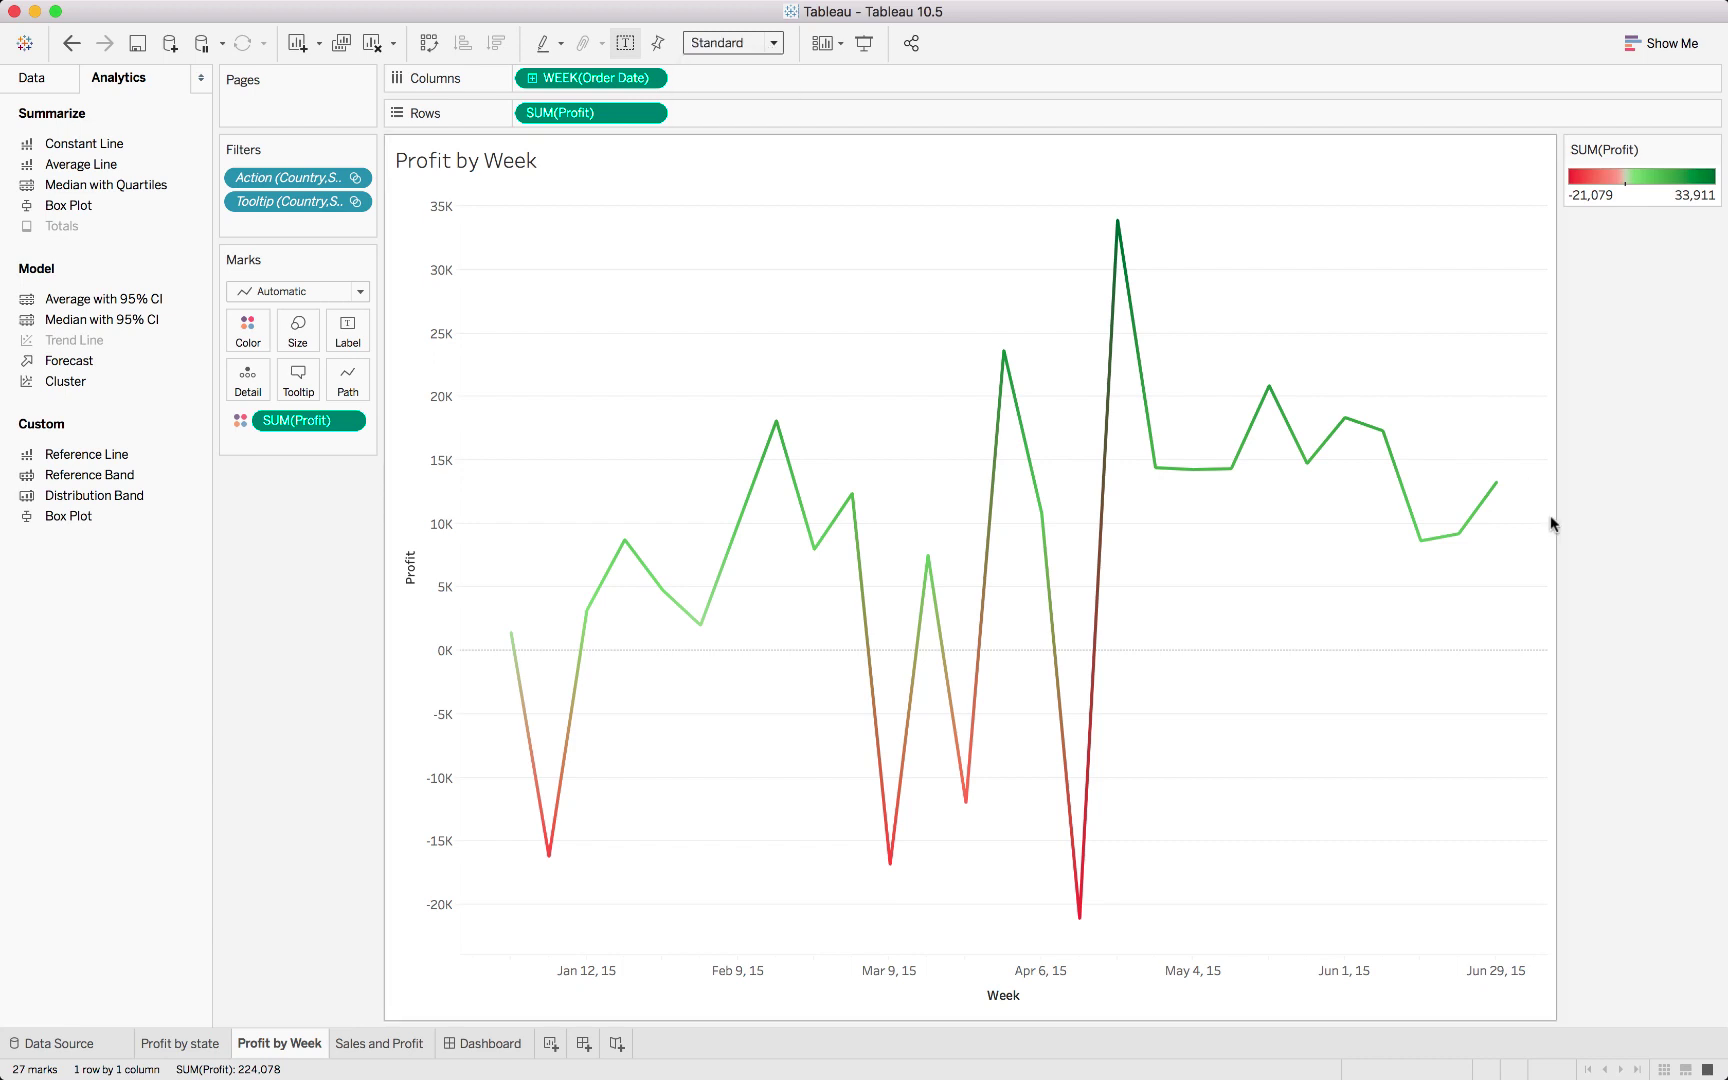
{"action": "left_click_drag", "start_coordinate": [1545, 516], "coordinate": [985, 517]}
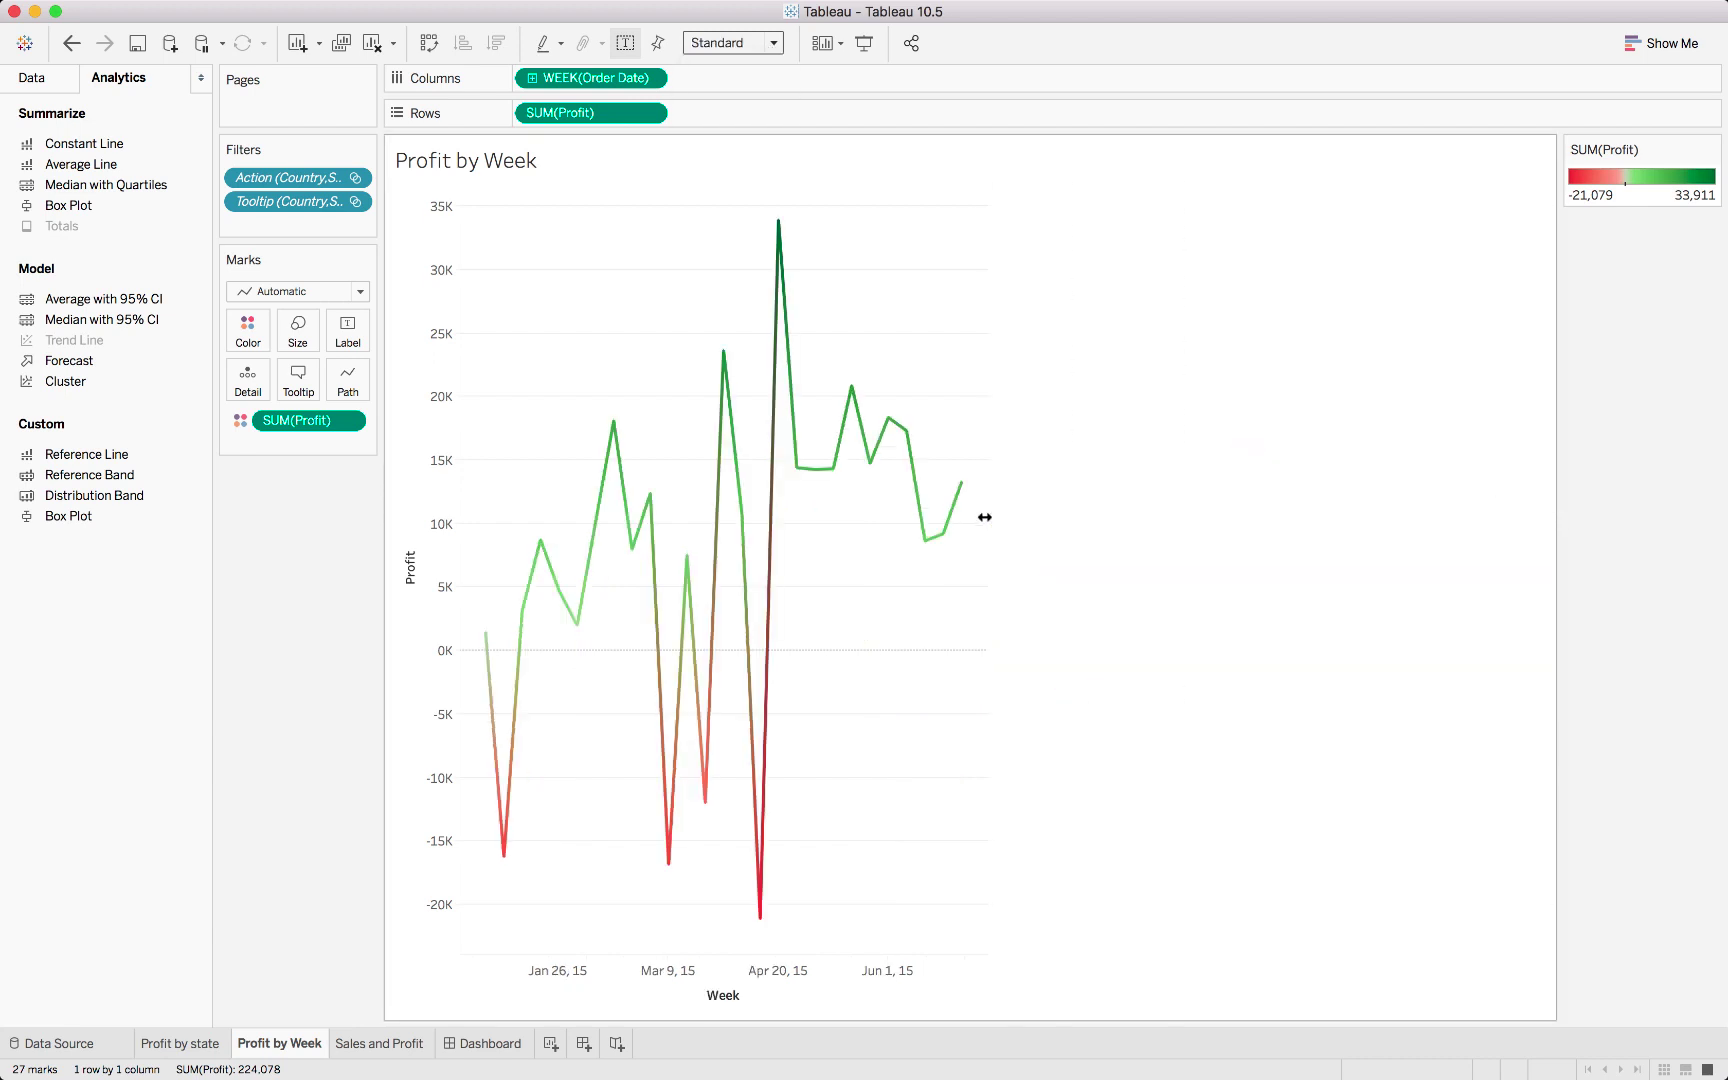
{"action": "left_click", "coordinate": [185, 1043]}
{"action": "mouse_move", "coordinate": [636, 578]}
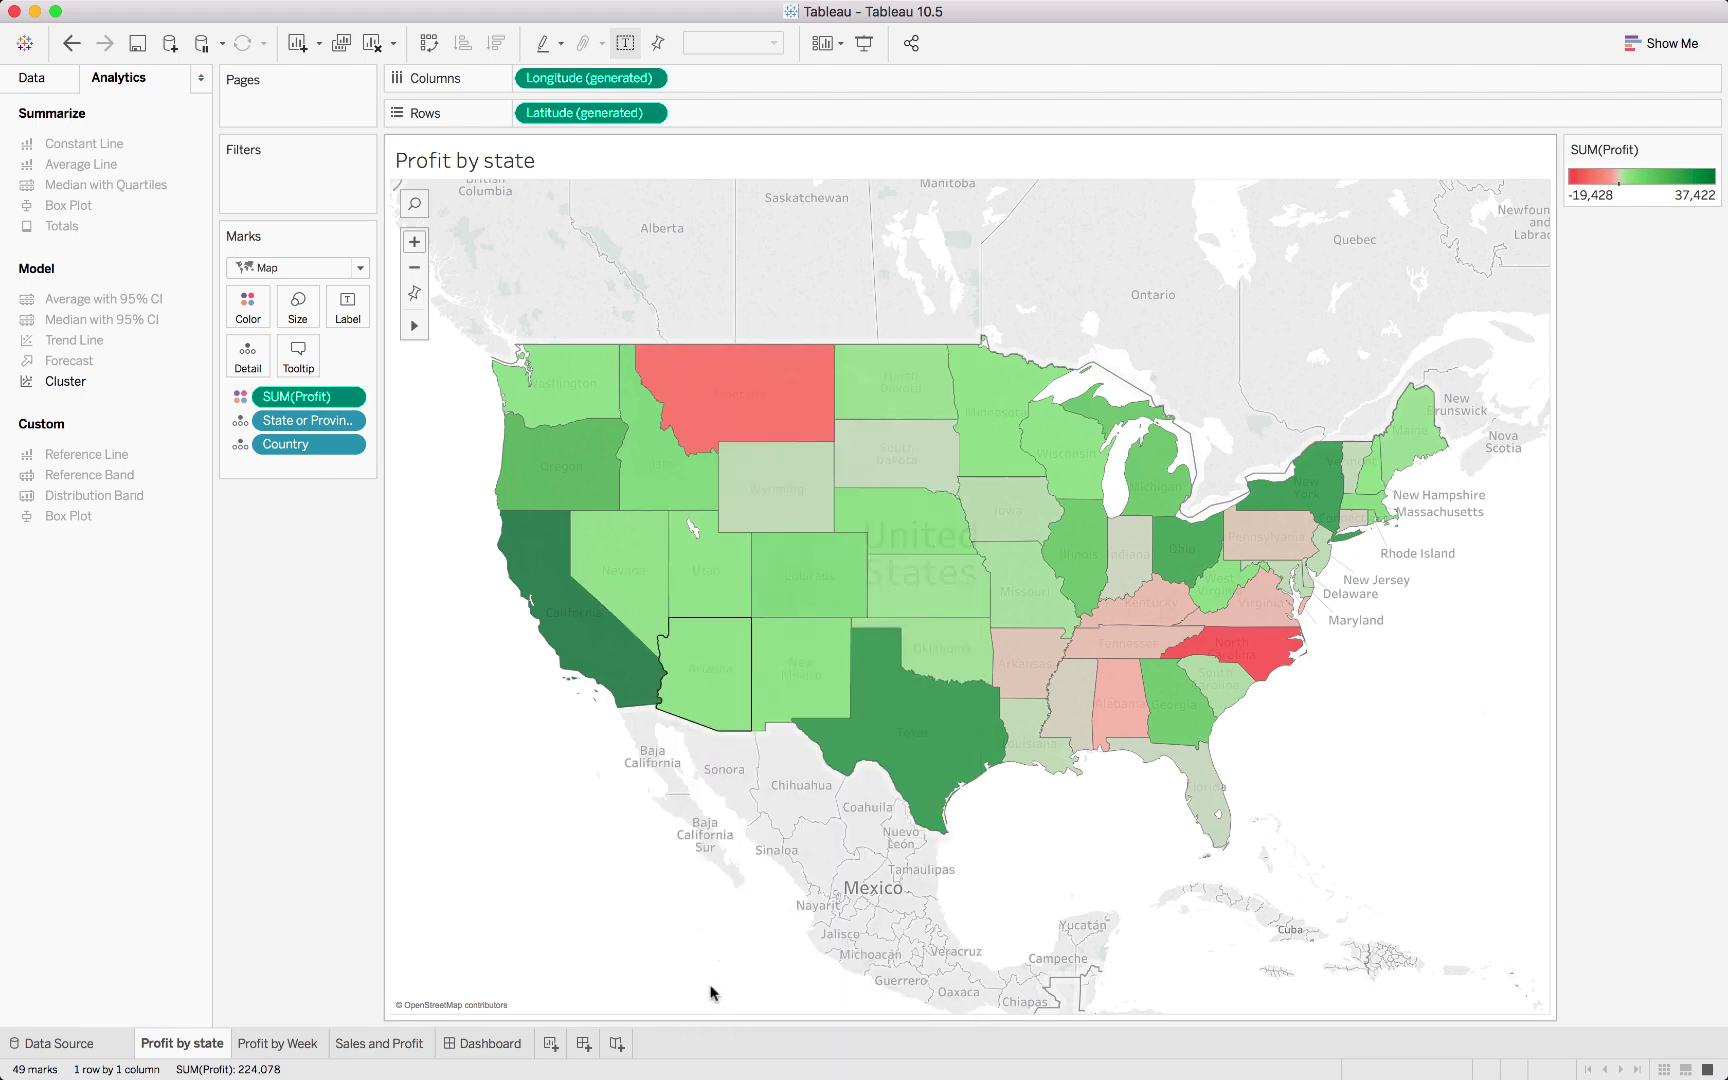
{"action": "mouse_move", "coordinate": [618, 447]}
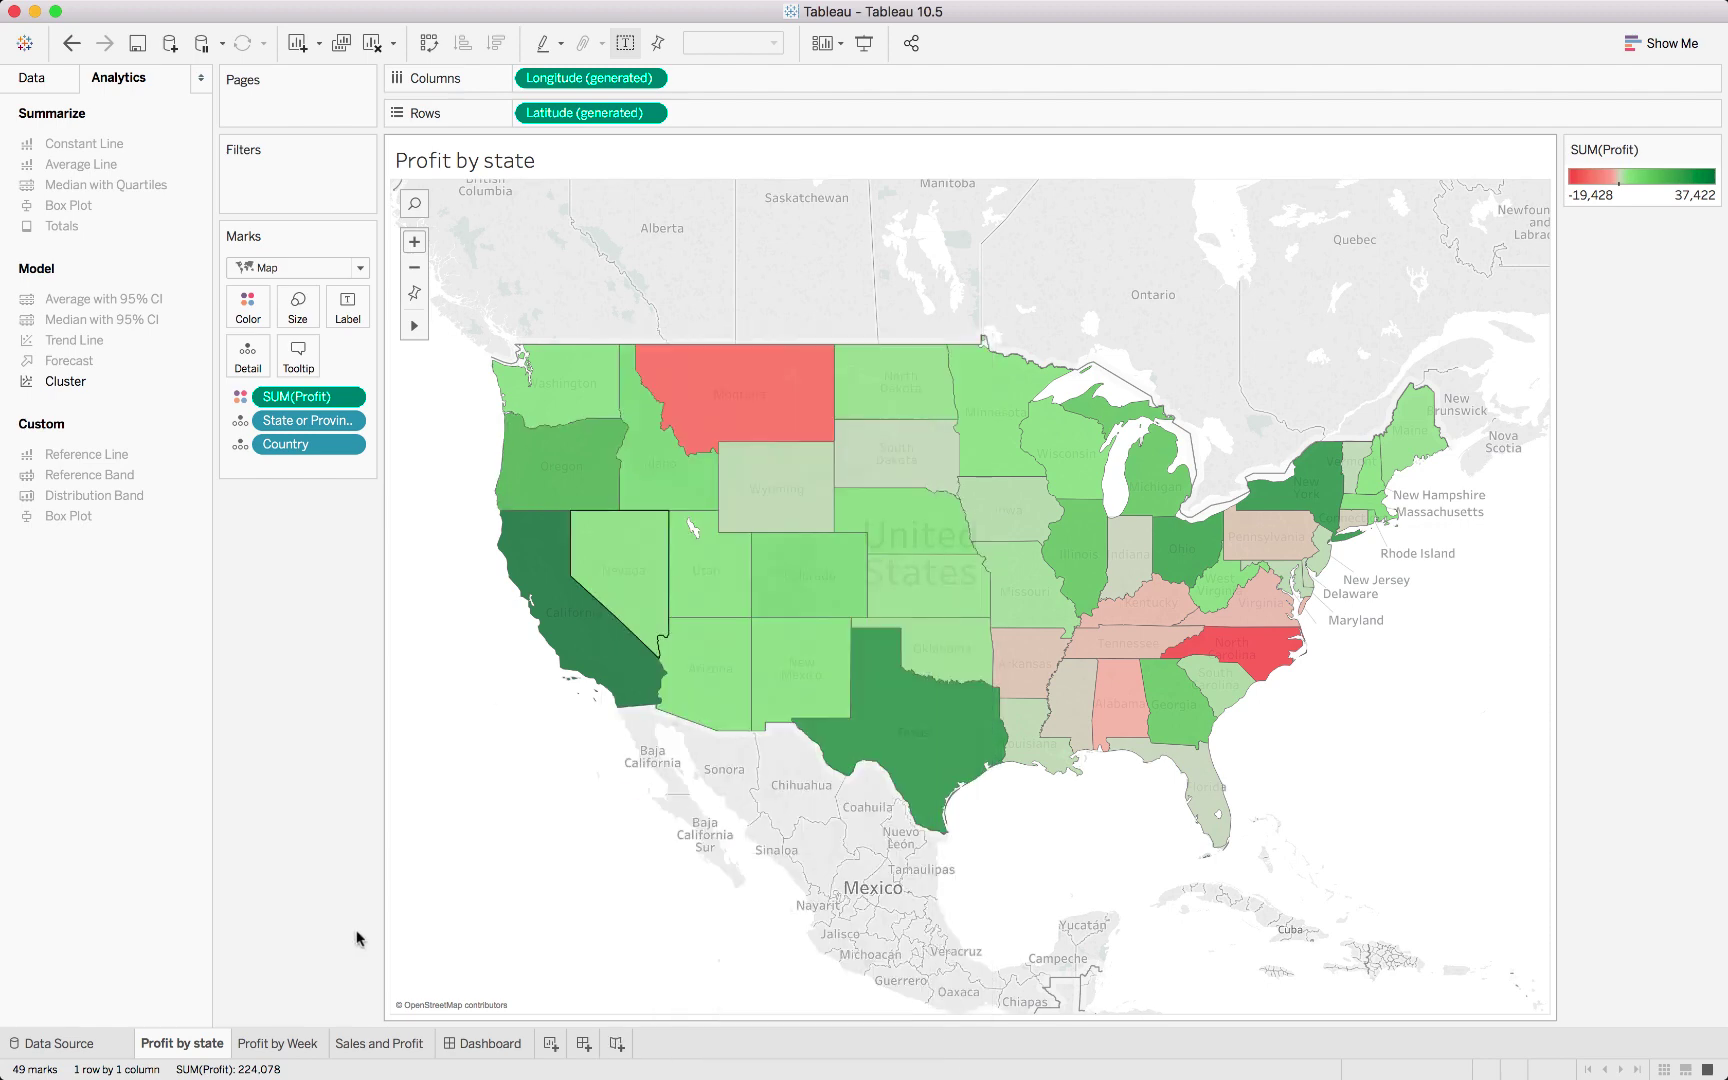
Step: Set the Profit by Week sheet's fit back to Entire View and check the tooltips on the Profit by state map
{"action": "left_click", "coordinate": [279, 1043]}
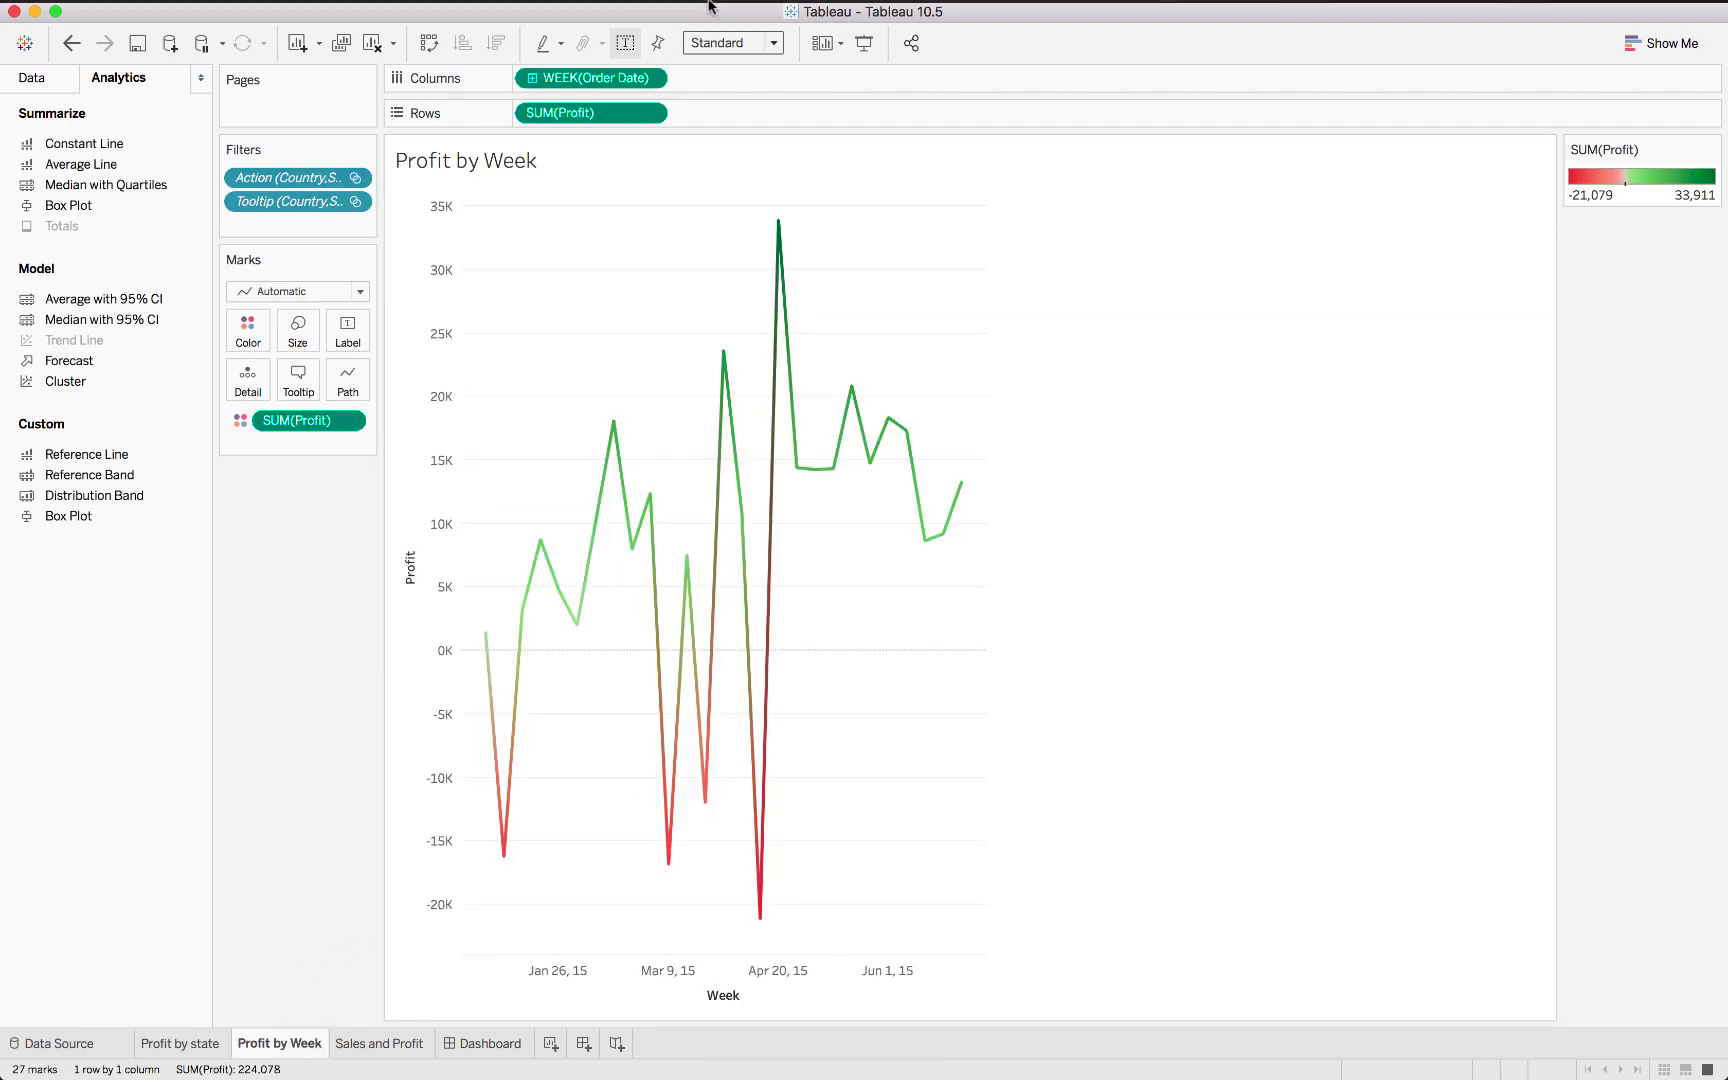
{"action": "left_click", "coordinate": [773, 43]}
{"action": "left_click", "coordinate": [753, 124]}
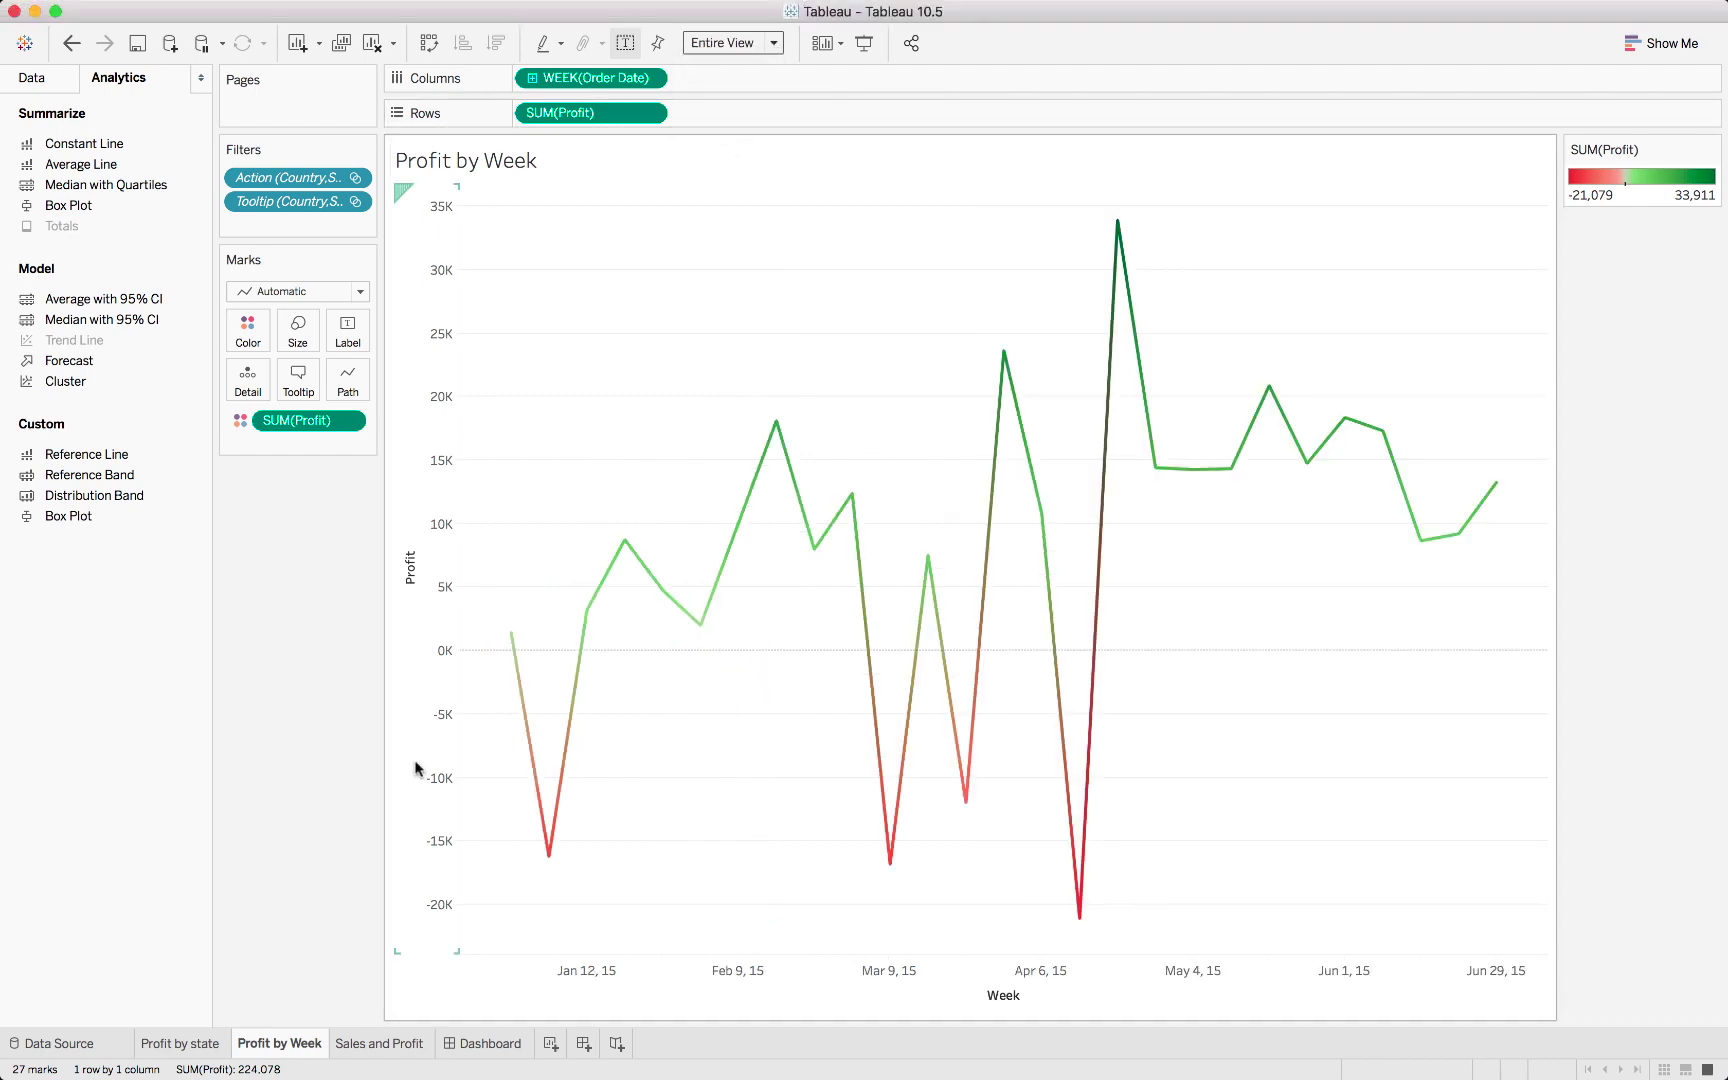
{"action": "left_click", "coordinate": [180, 1043]}
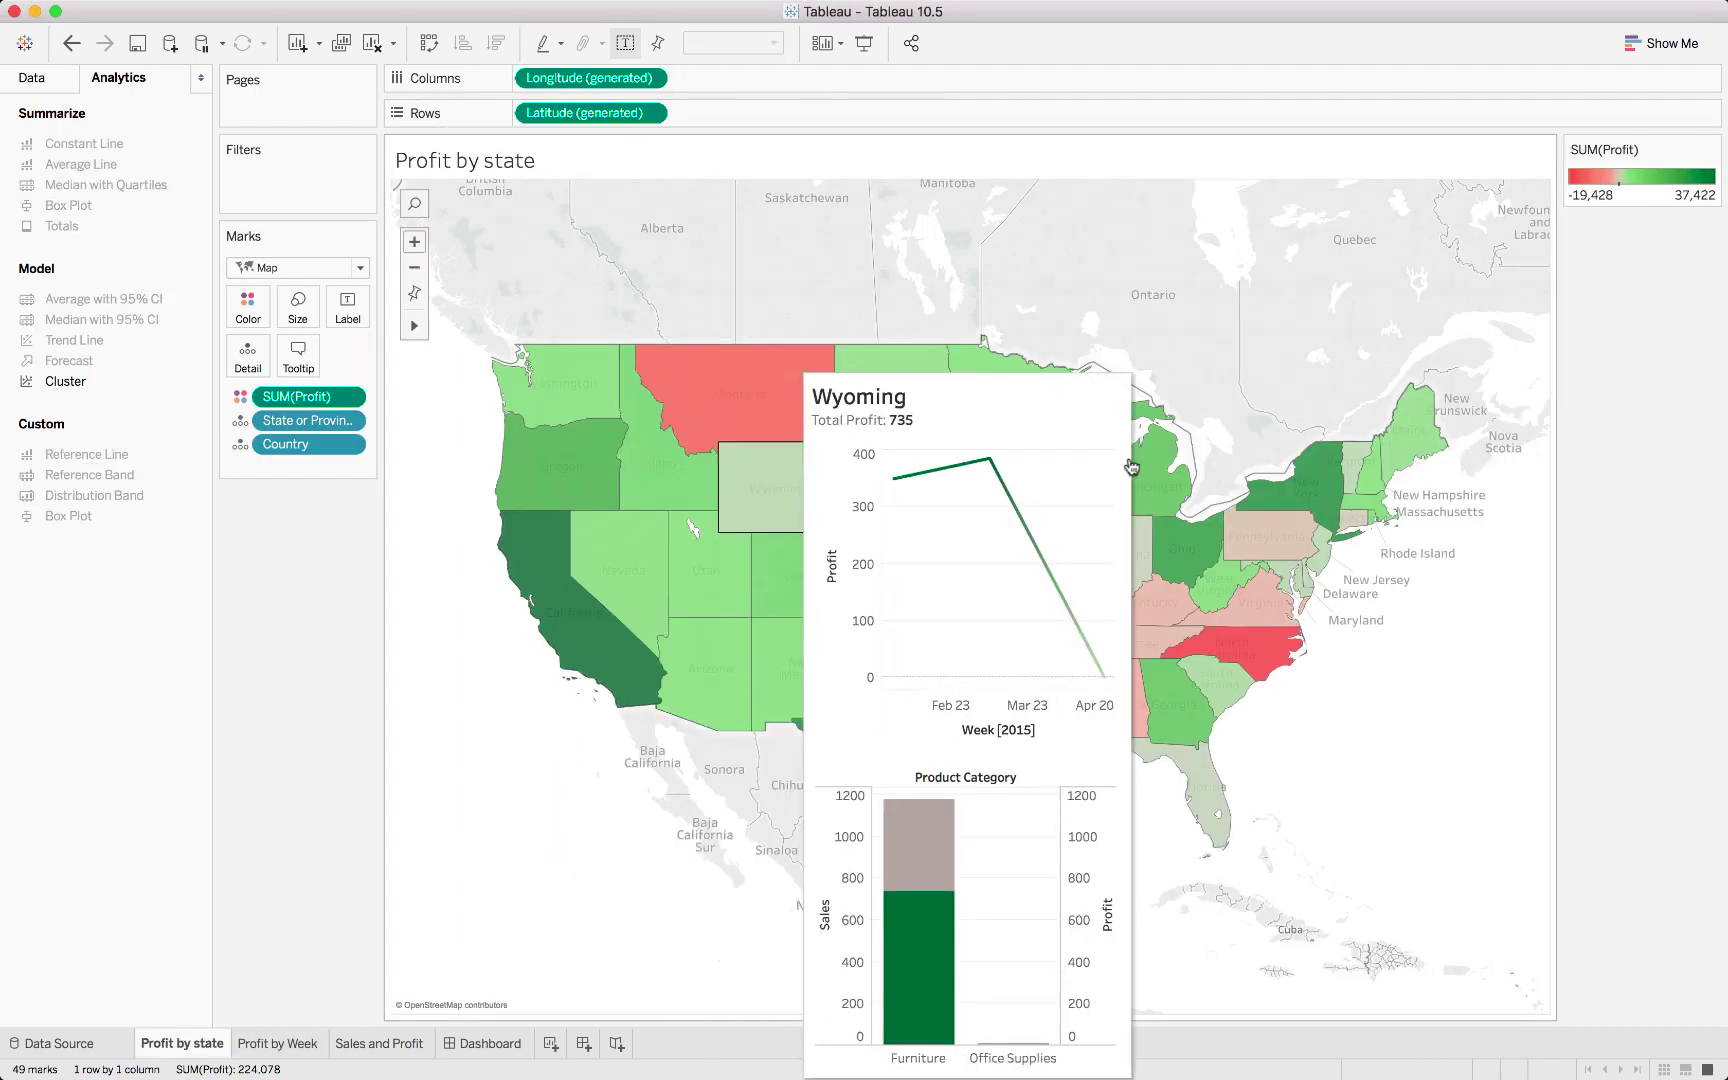
{"action": "mouse_move", "coordinate": [888, 545]}
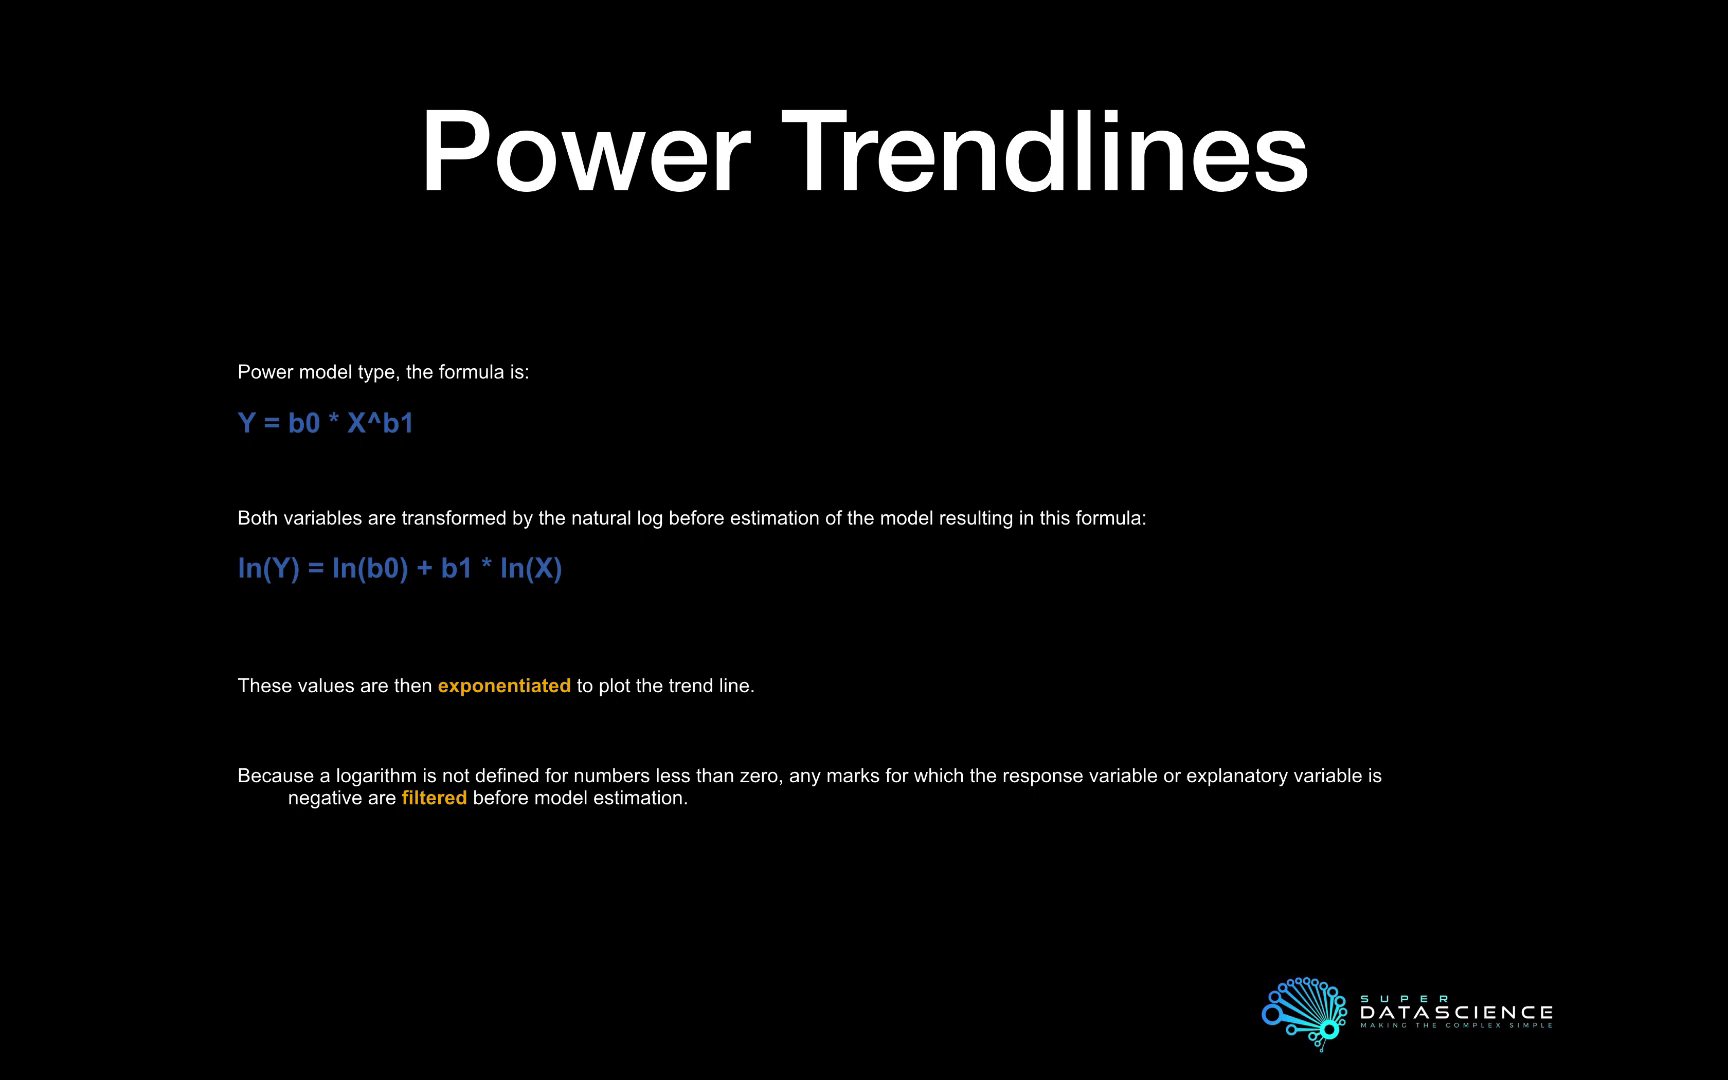
Step: Leave the Power Trendlines slideshow for Tableau's Profit by Week sheet and redo the conversion of WEEK(Order Date) to discrete
{"action": "key", "text": "Escape"}
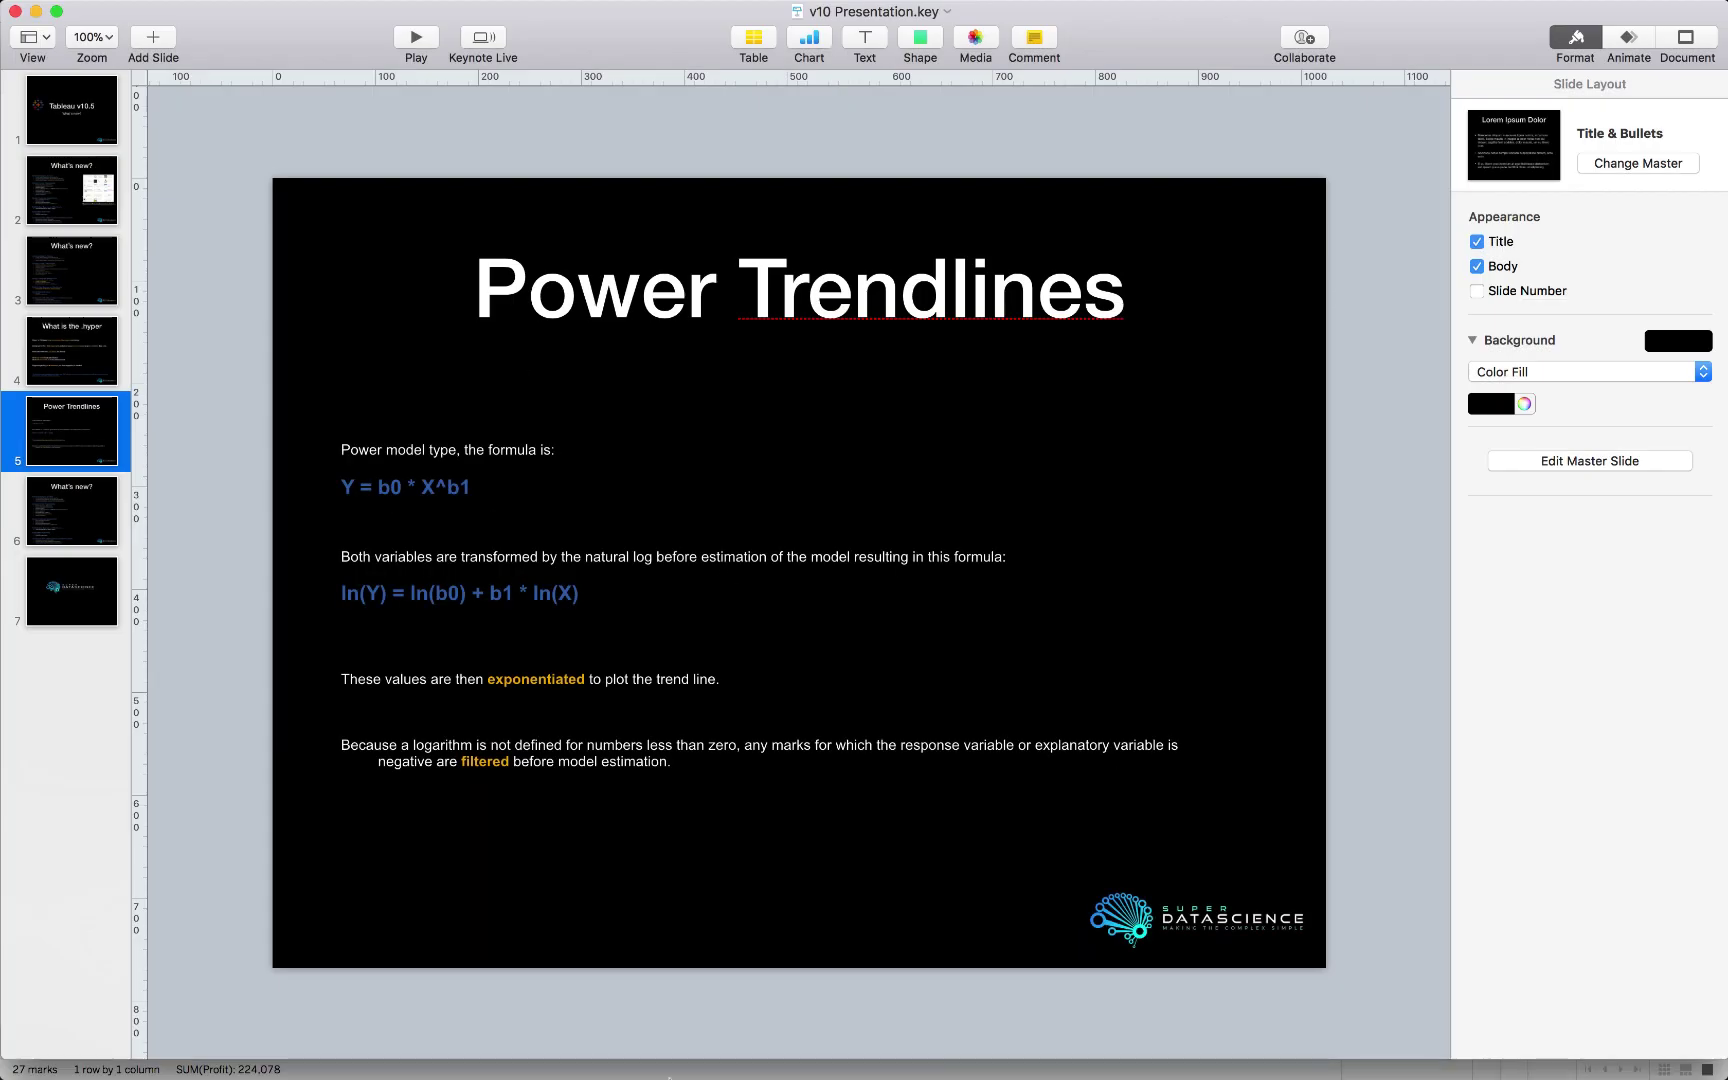
{"action": "left_click", "coordinate": [722, 1058]}
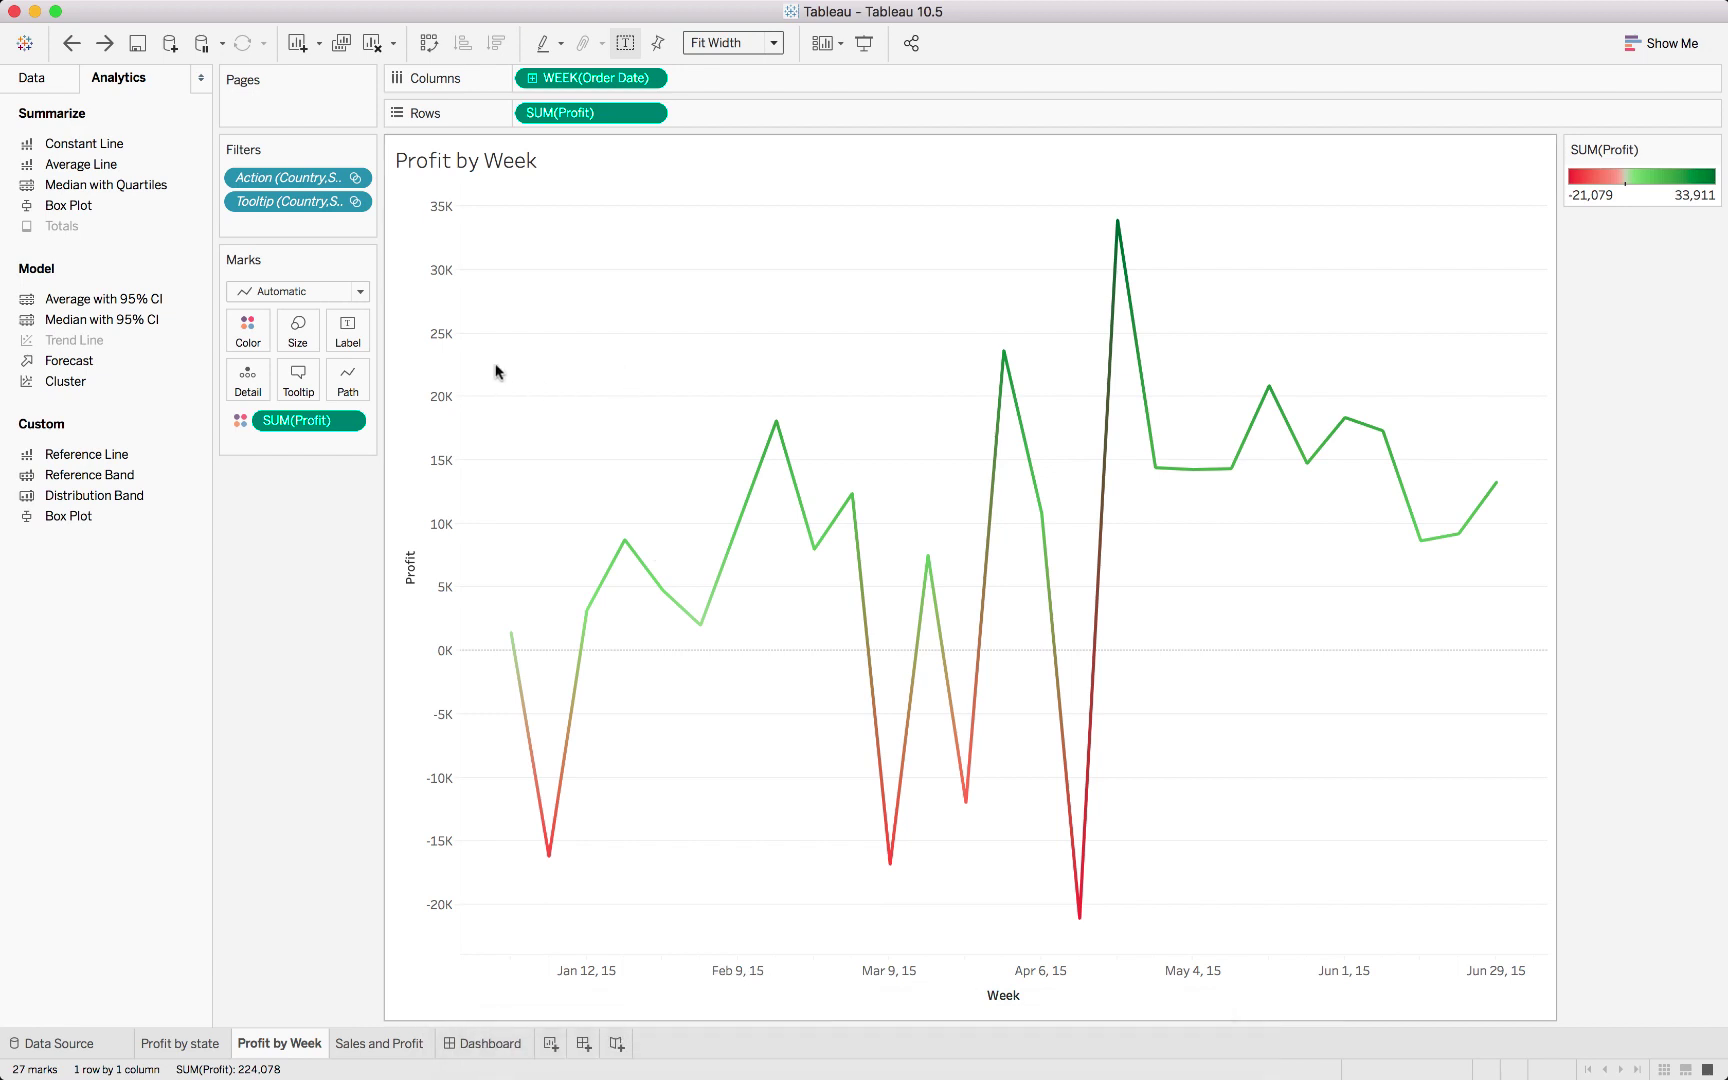
{"action": "key", "text": "super+shift+z"}
Step: Show trend lines on the Profit by Week chart
{"action": "right_click", "coordinate": [471, 555]}
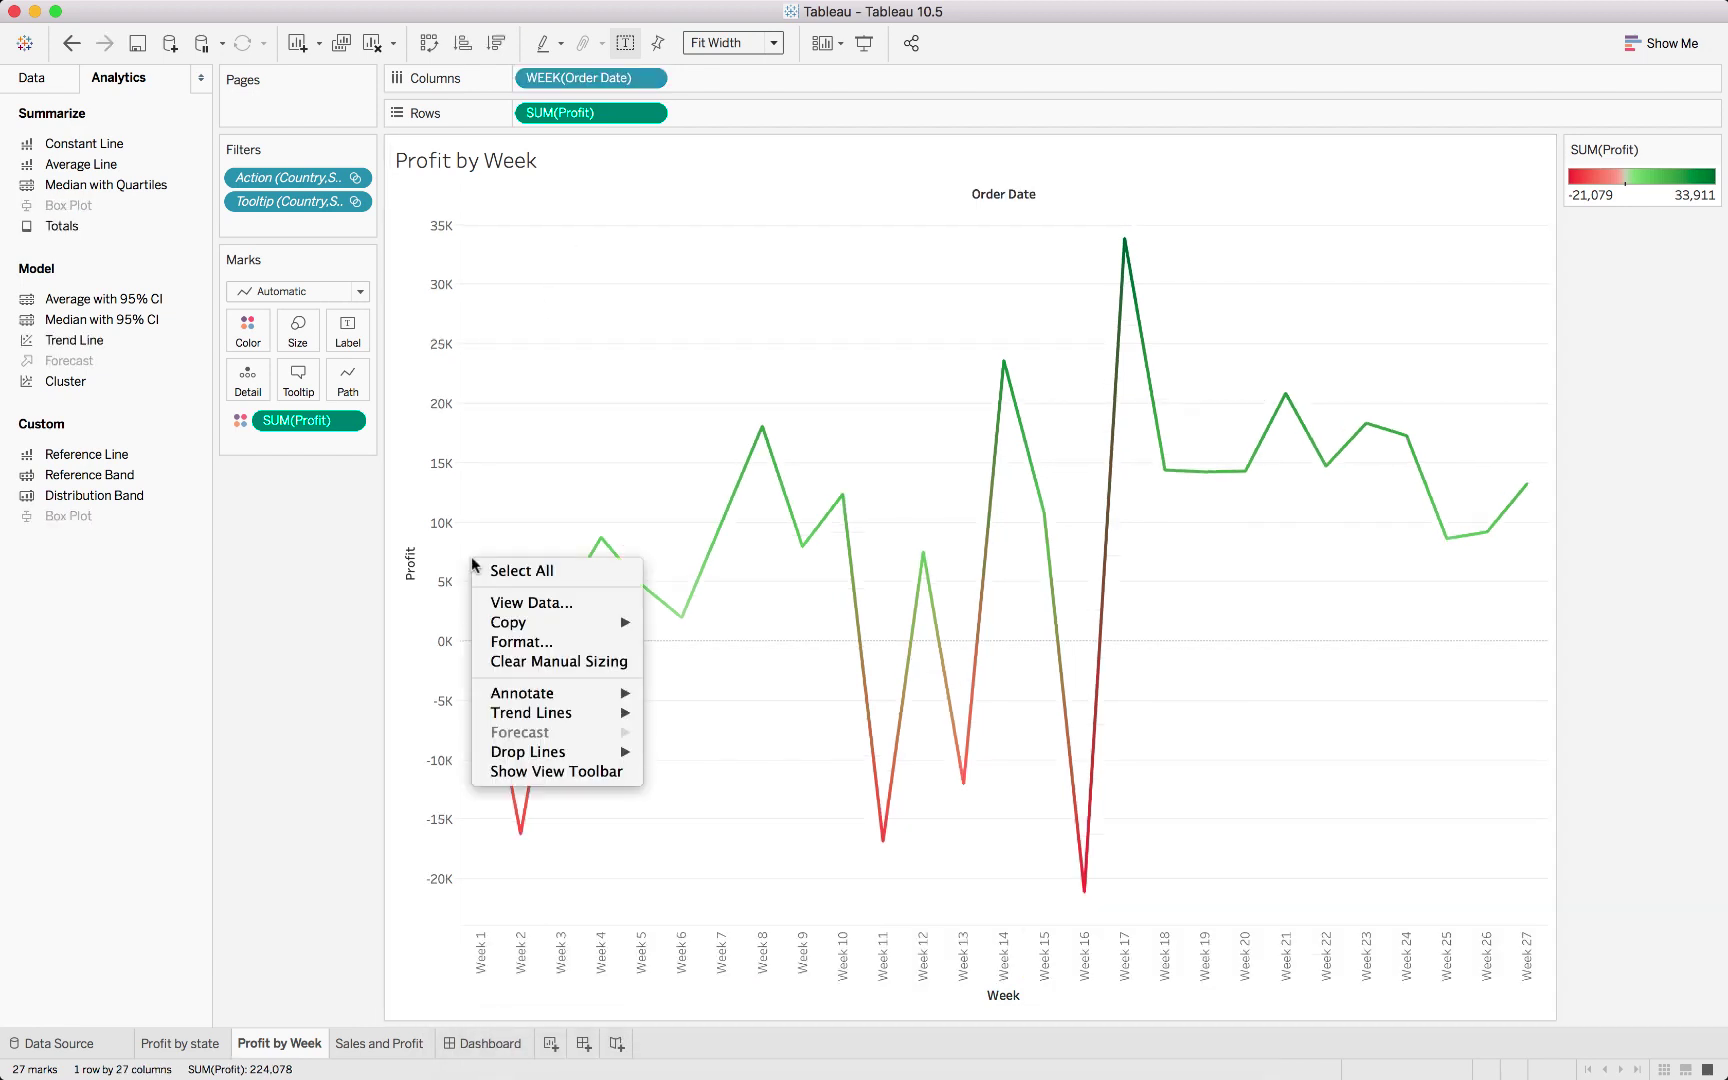
{"action": "mouse_move", "coordinate": [515, 714]}
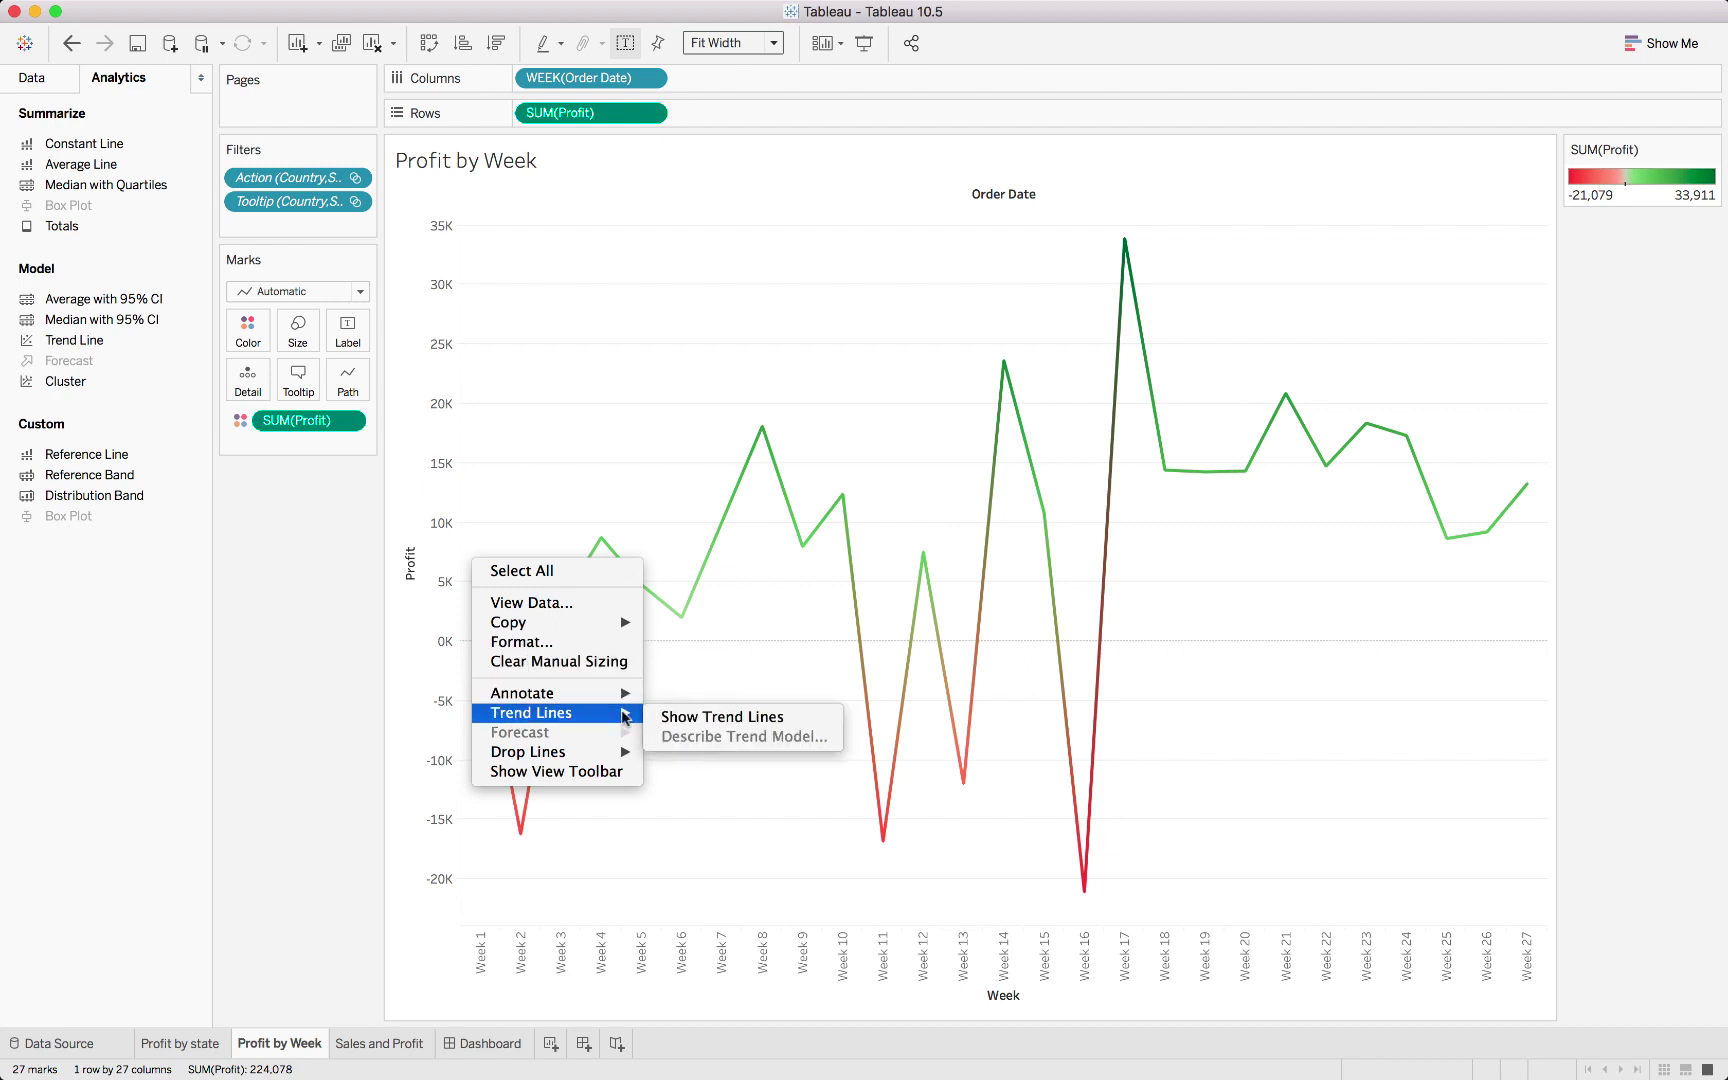
{"action": "left_click", "coordinate": [705, 716]}
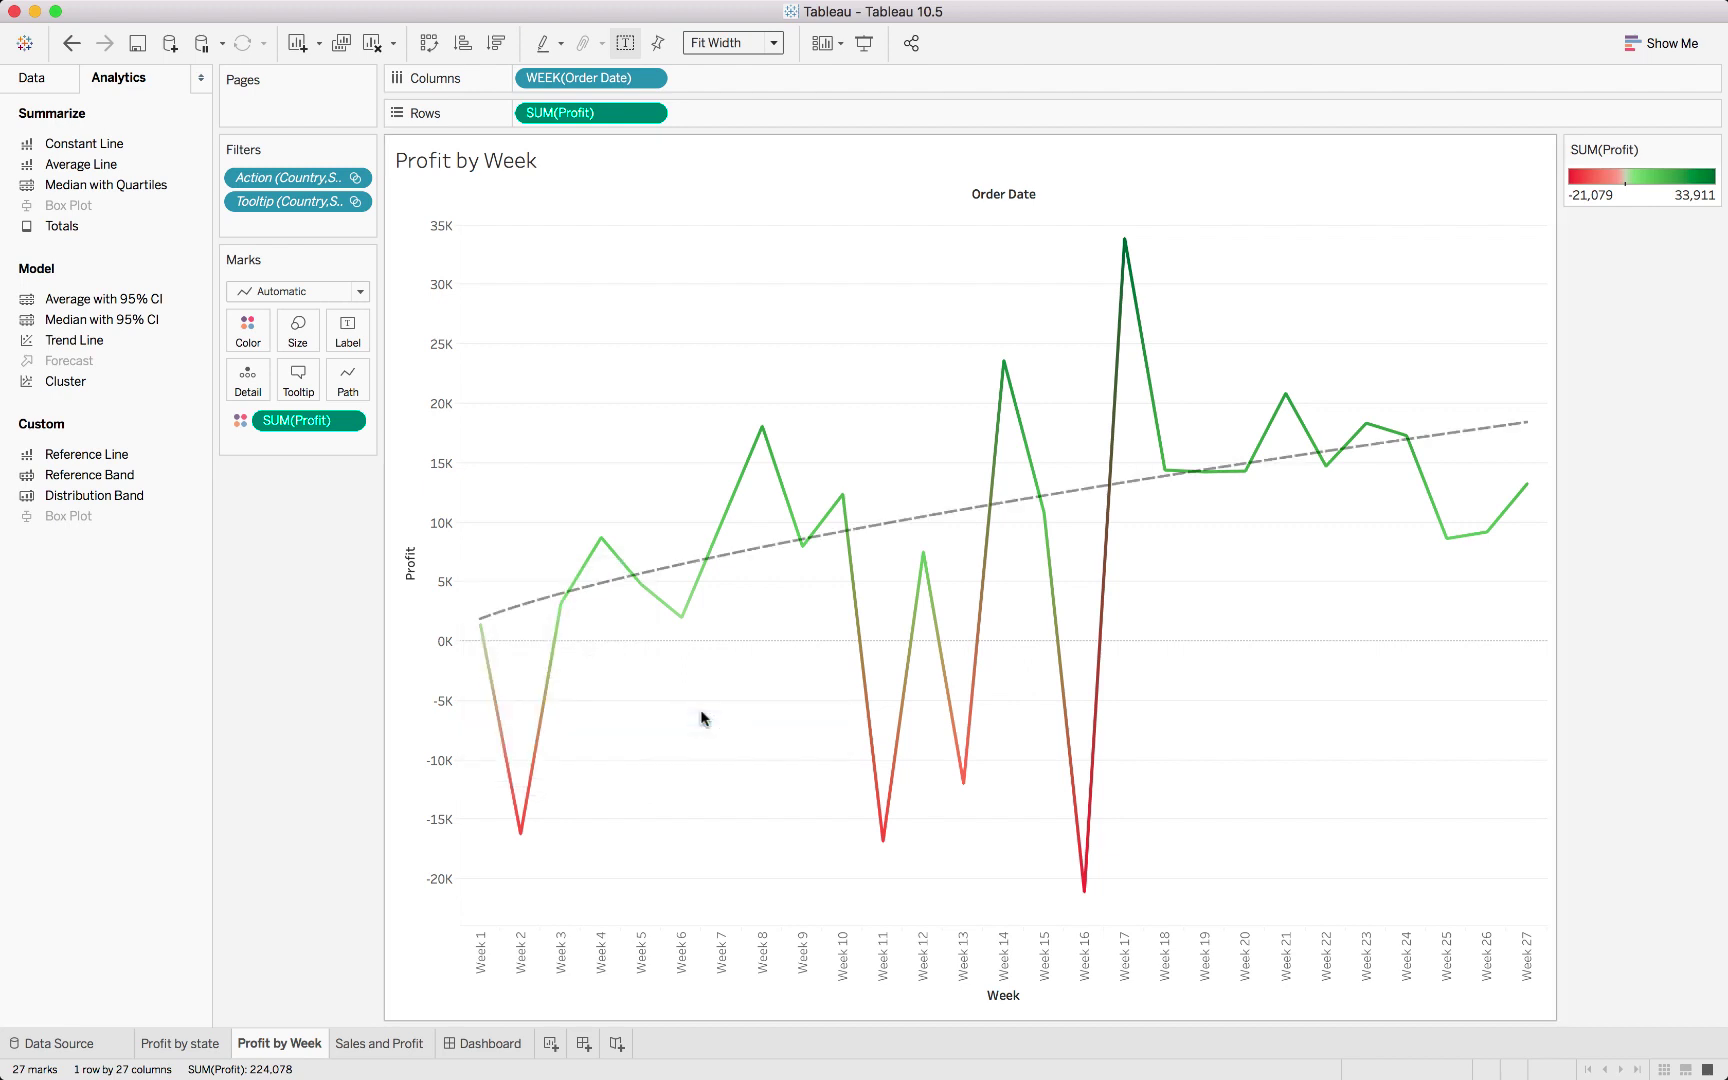
Step: Edit the Profit by Week trend line, trying the Exponential, Logarithmic and Linear model types, and apply the Power model
{"action": "right_click", "coordinate": [575, 590]}
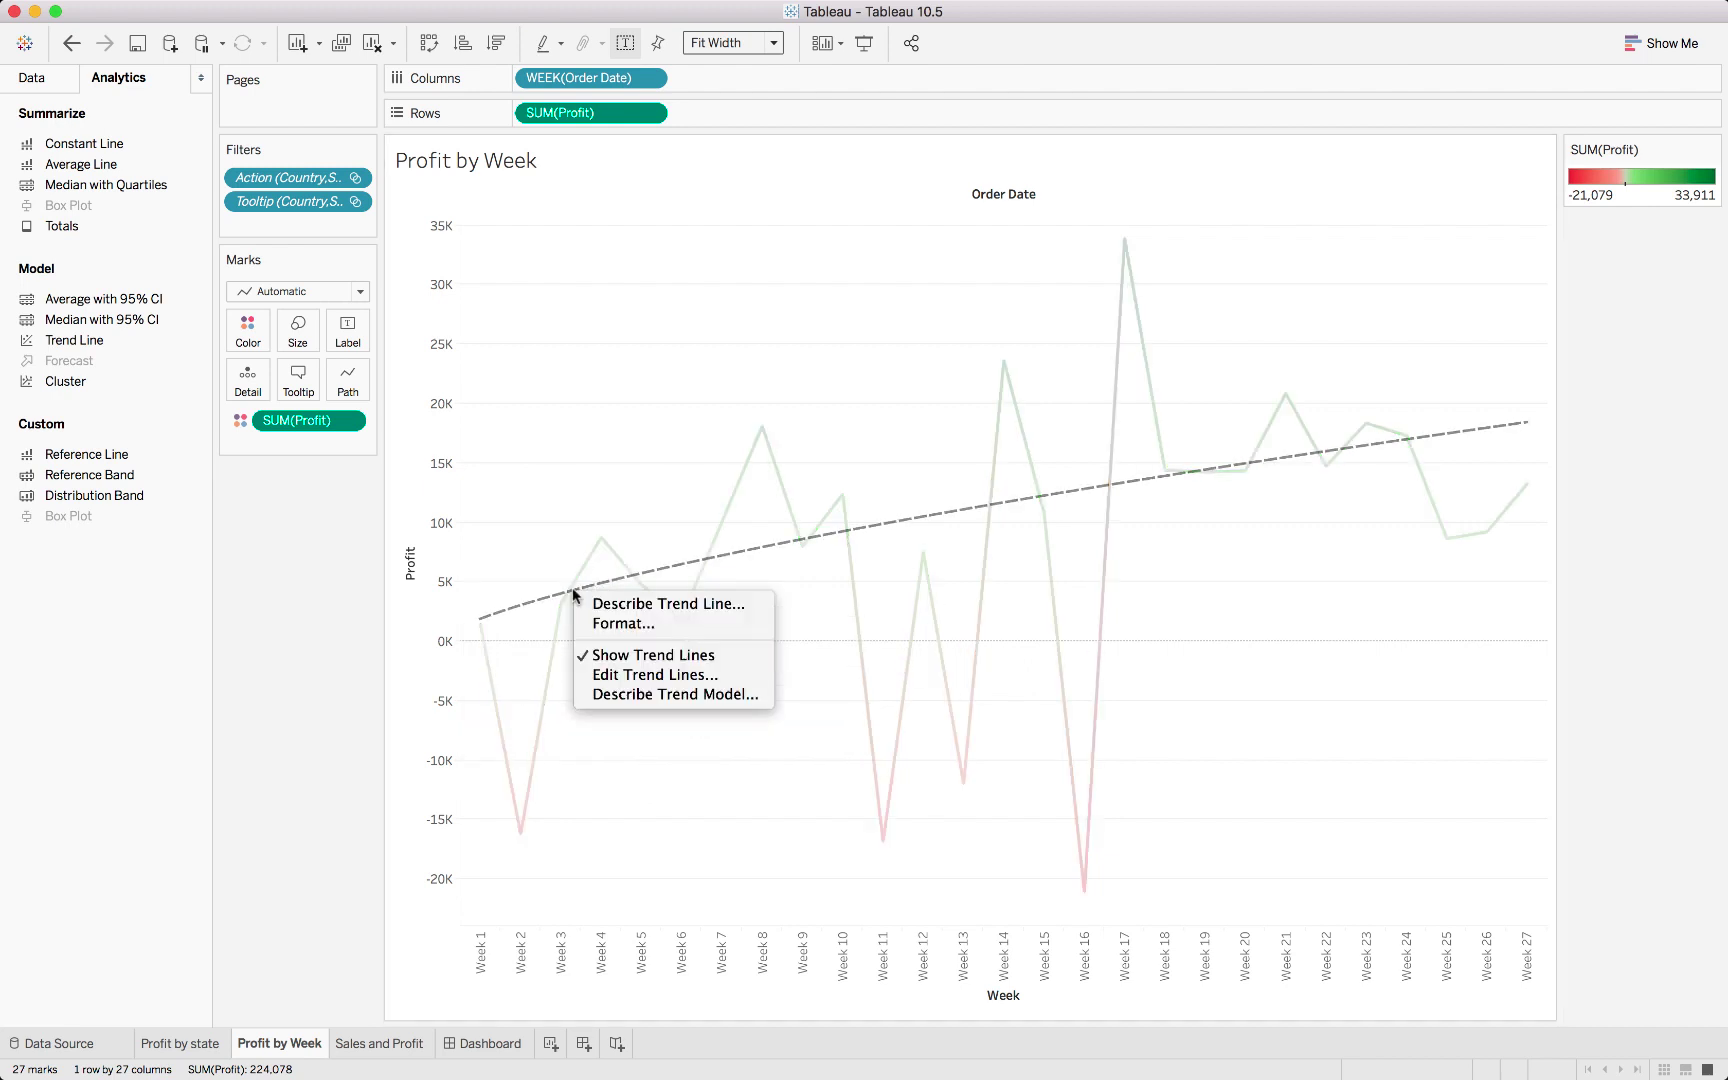
{"action": "left_click", "coordinate": [636, 674]}
{"action": "left_click", "coordinate": [673, 411]}
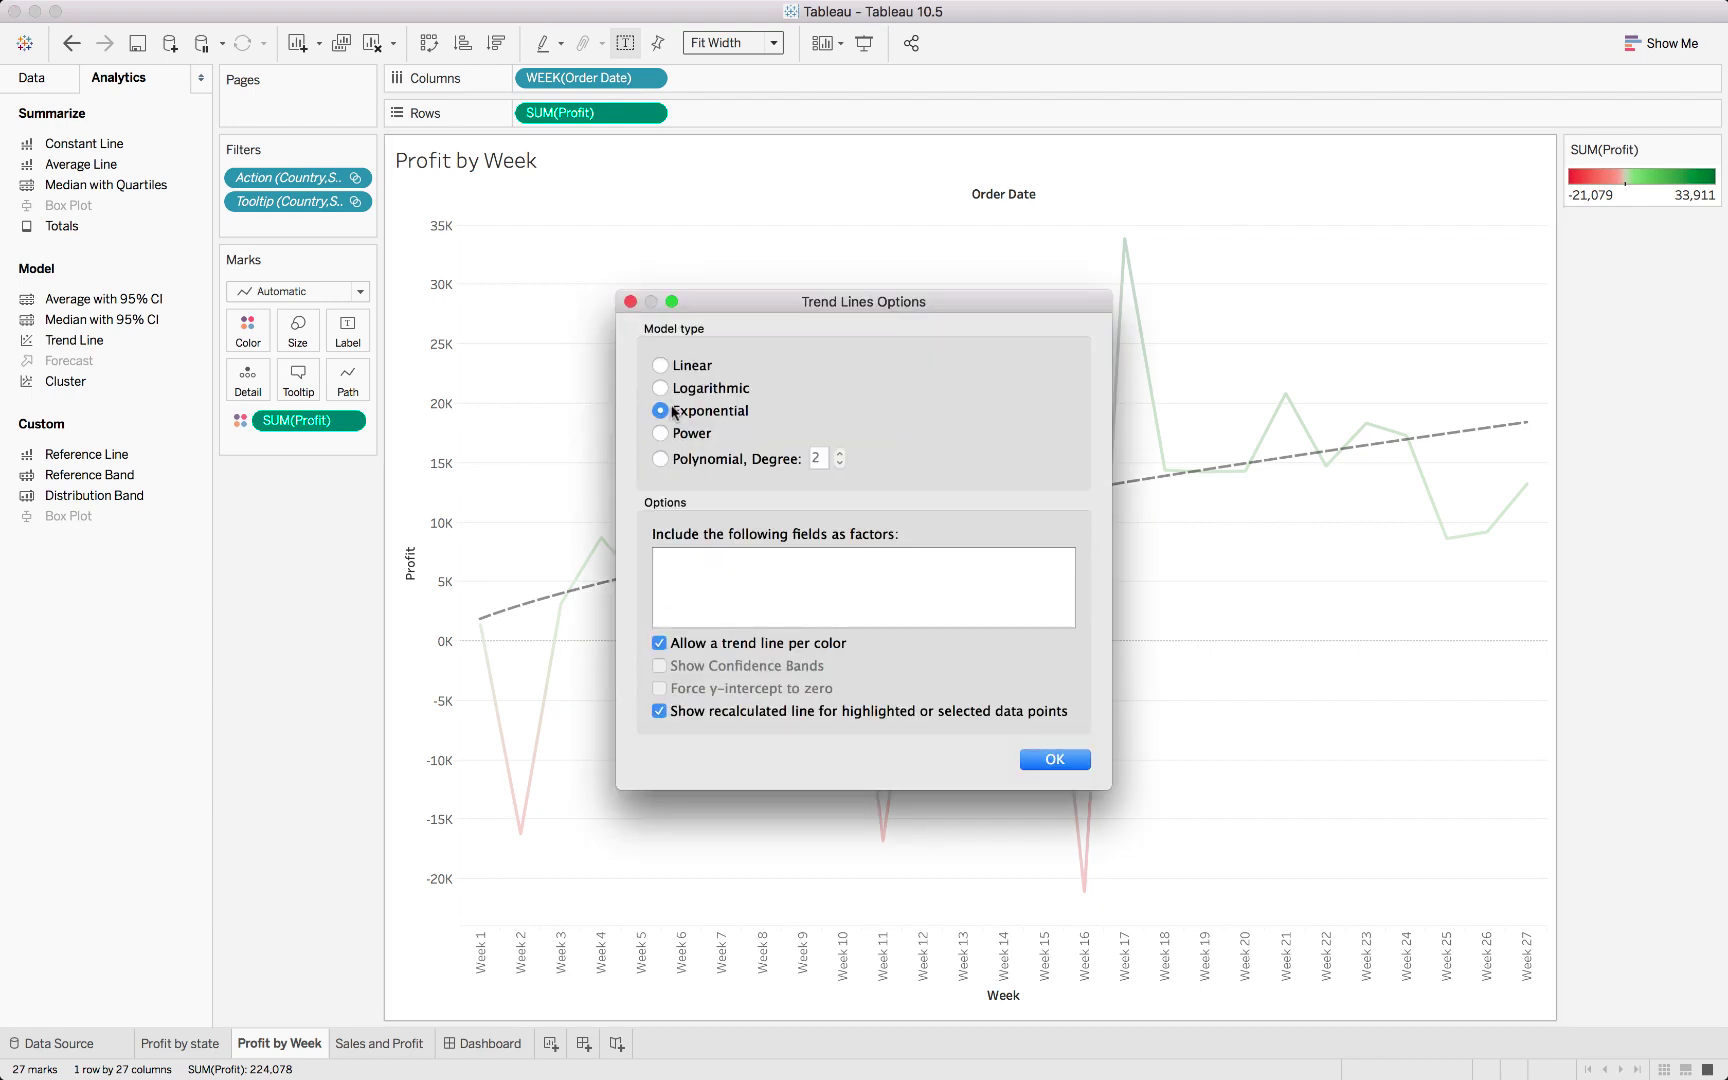
{"action": "left_click", "coordinate": [661, 388]}
{"action": "left_click", "coordinate": [661, 365]}
{"action": "left_click_drag", "start_coordinate": [806, 301], "coordinate": [1043, 275]}
{"action": "left_click", "coordinate": [956, 392]}
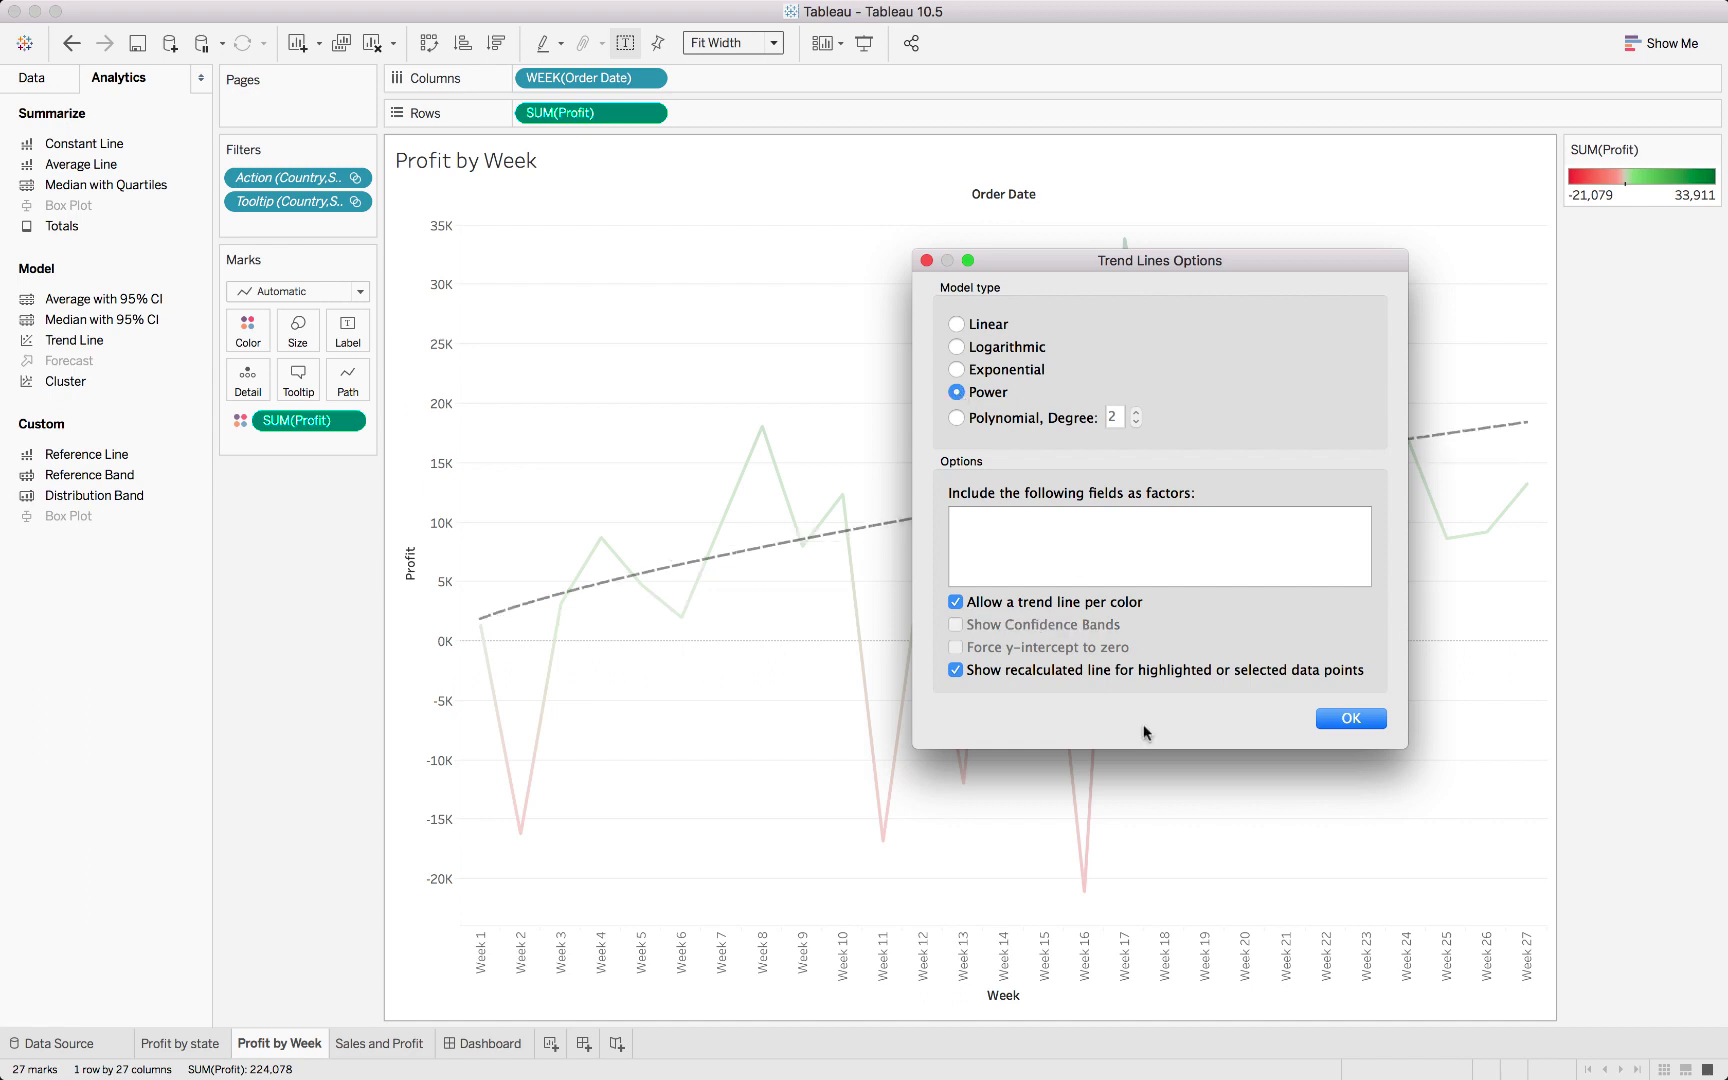
{"action": "left_click", "coordinate": [1352, 718]}
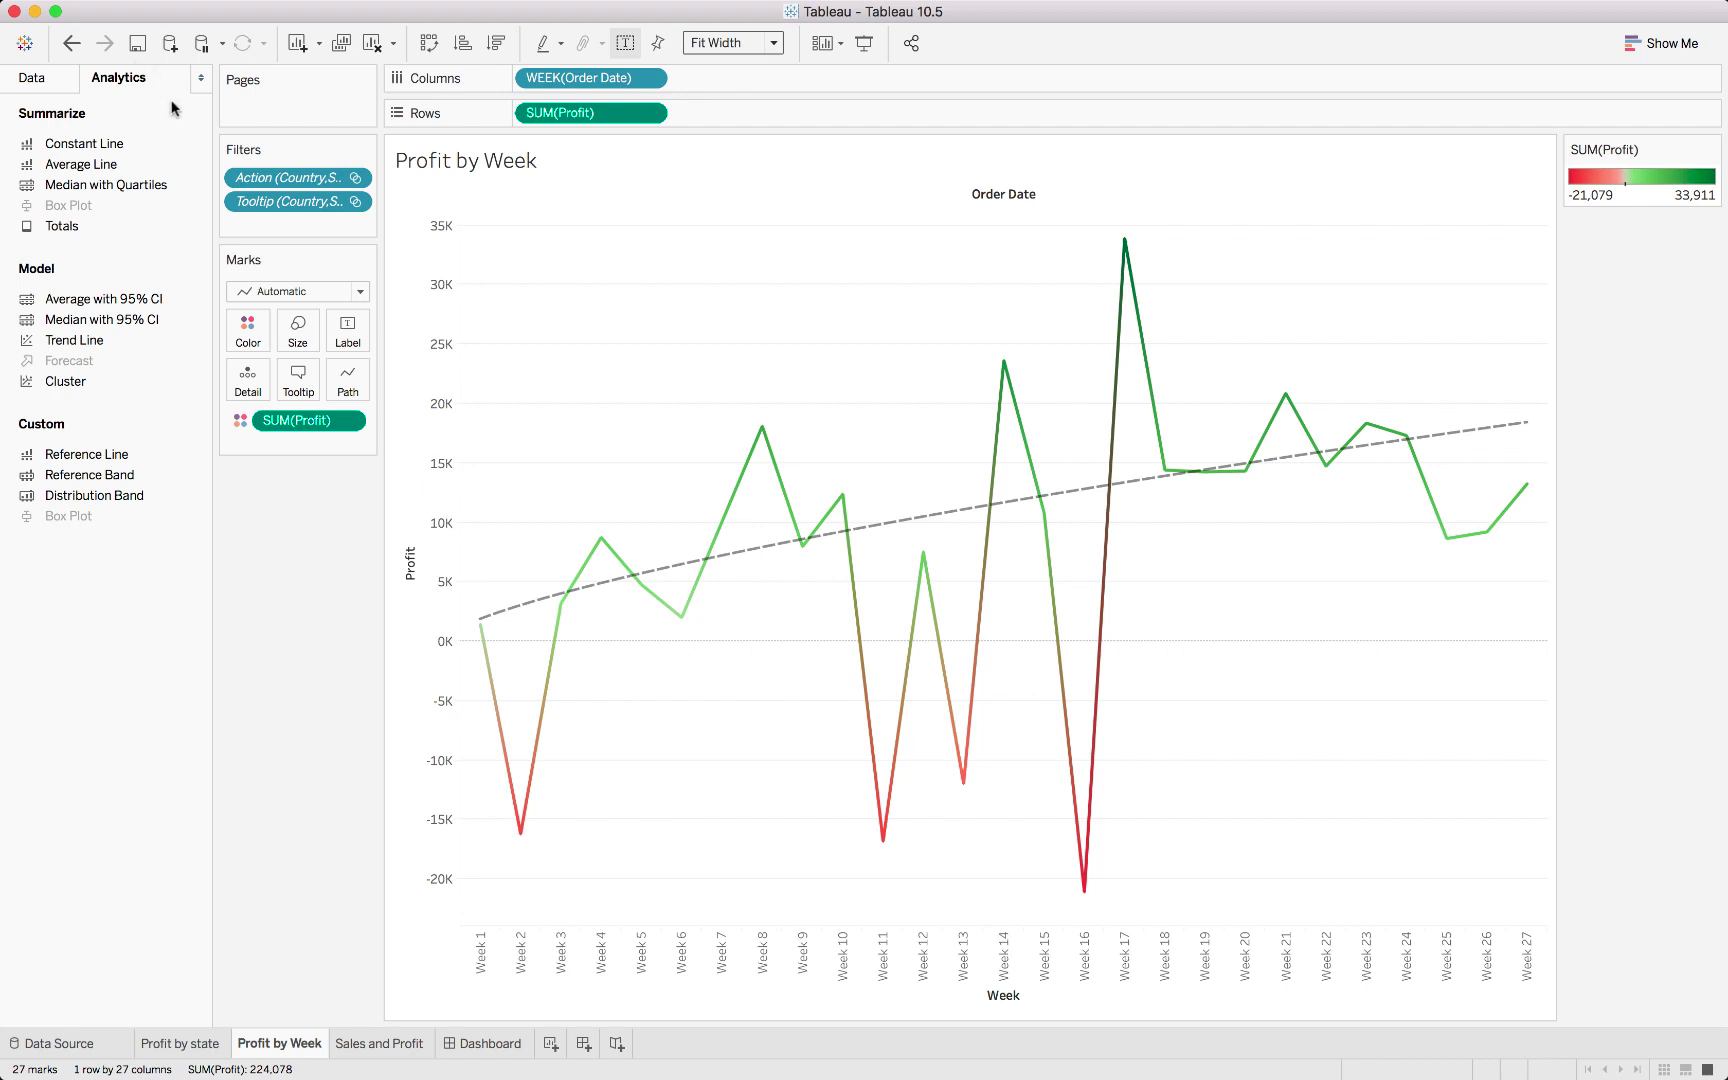
Step: Examine which earlier Tableau versions the workbook can be downgraded to with Export As Version
{"action": "left_click", "coordinate": [94, 11]}
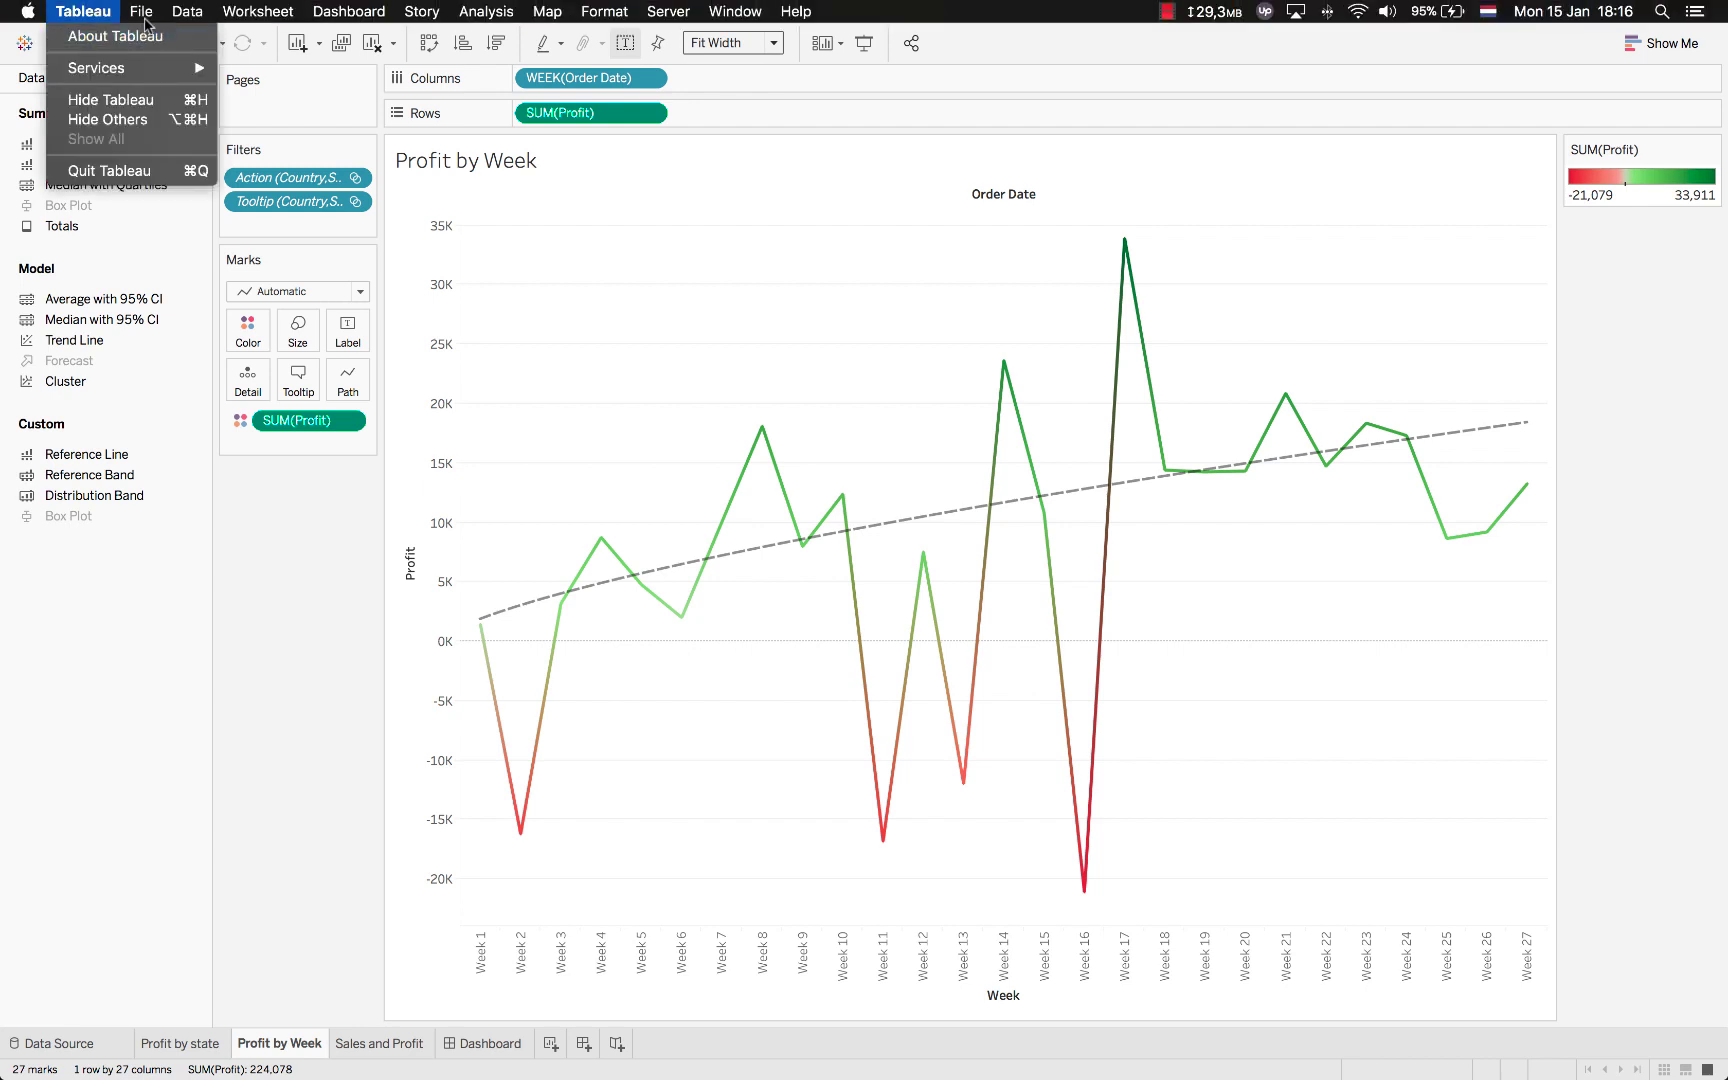
{"action": "mouse_move", "coordinate": [145, 20]}
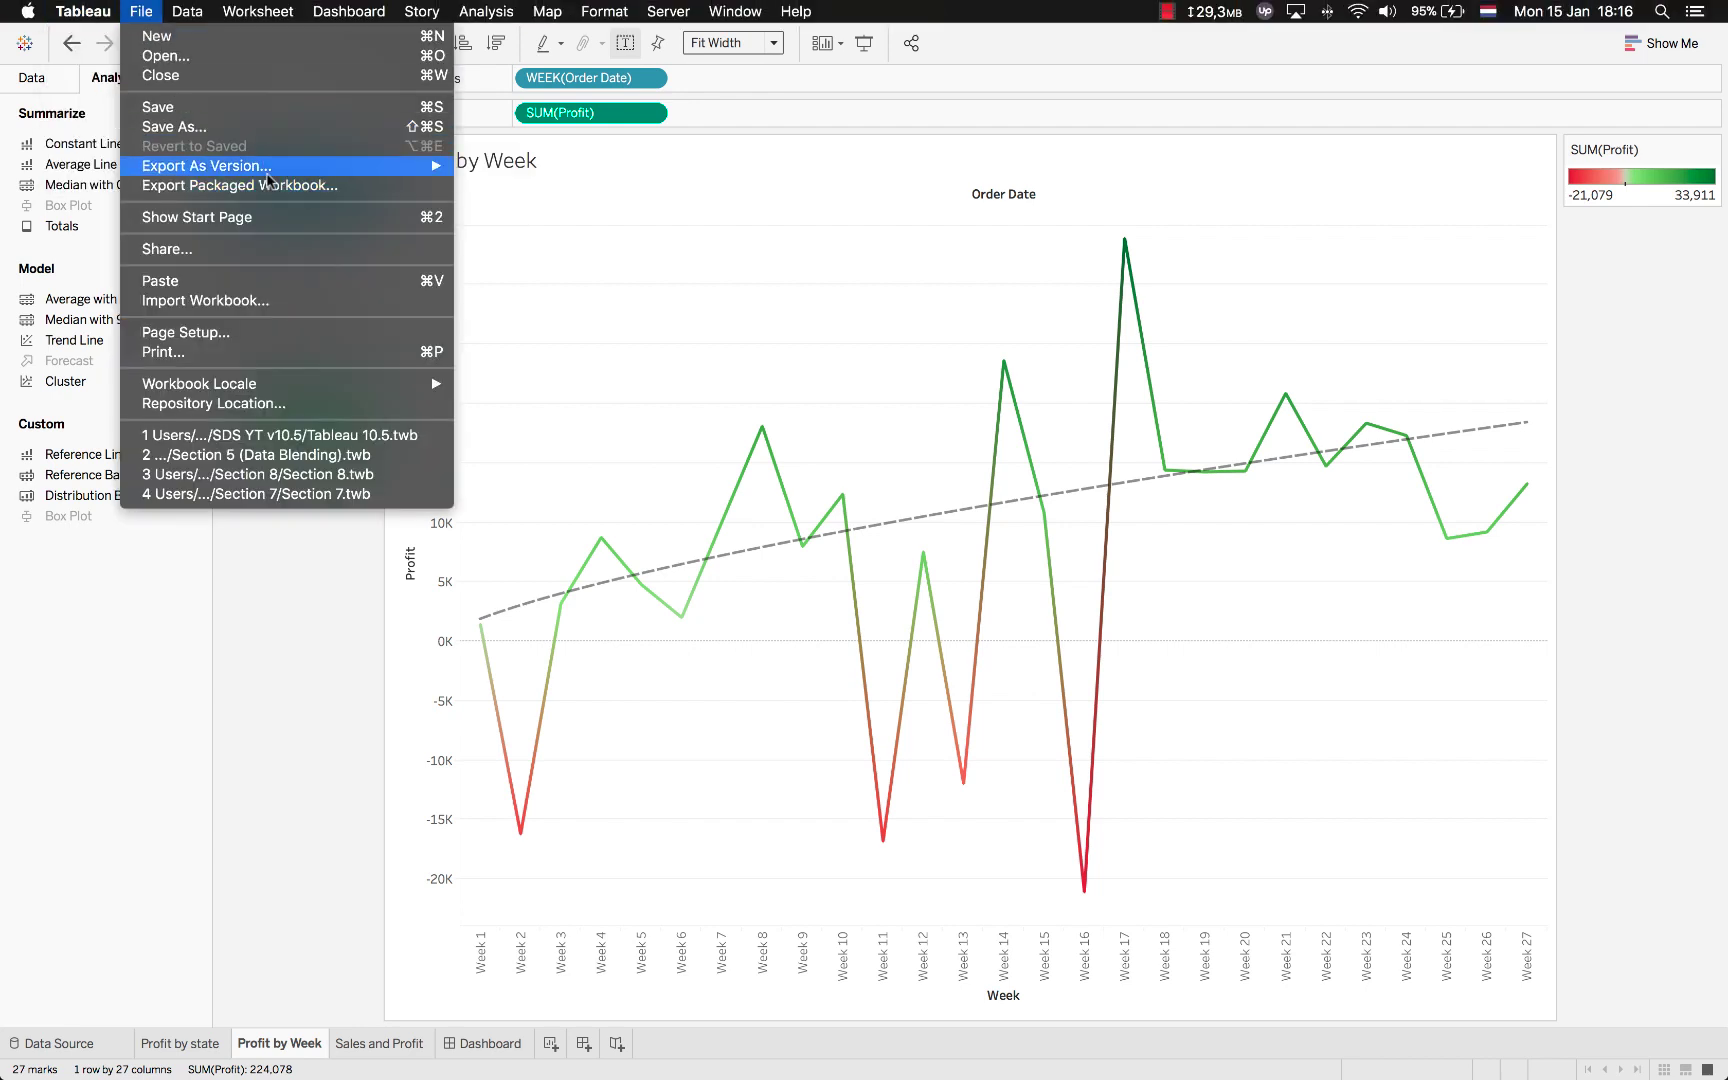
{"action": "mouse_move", "coordinate": [268, 180]}
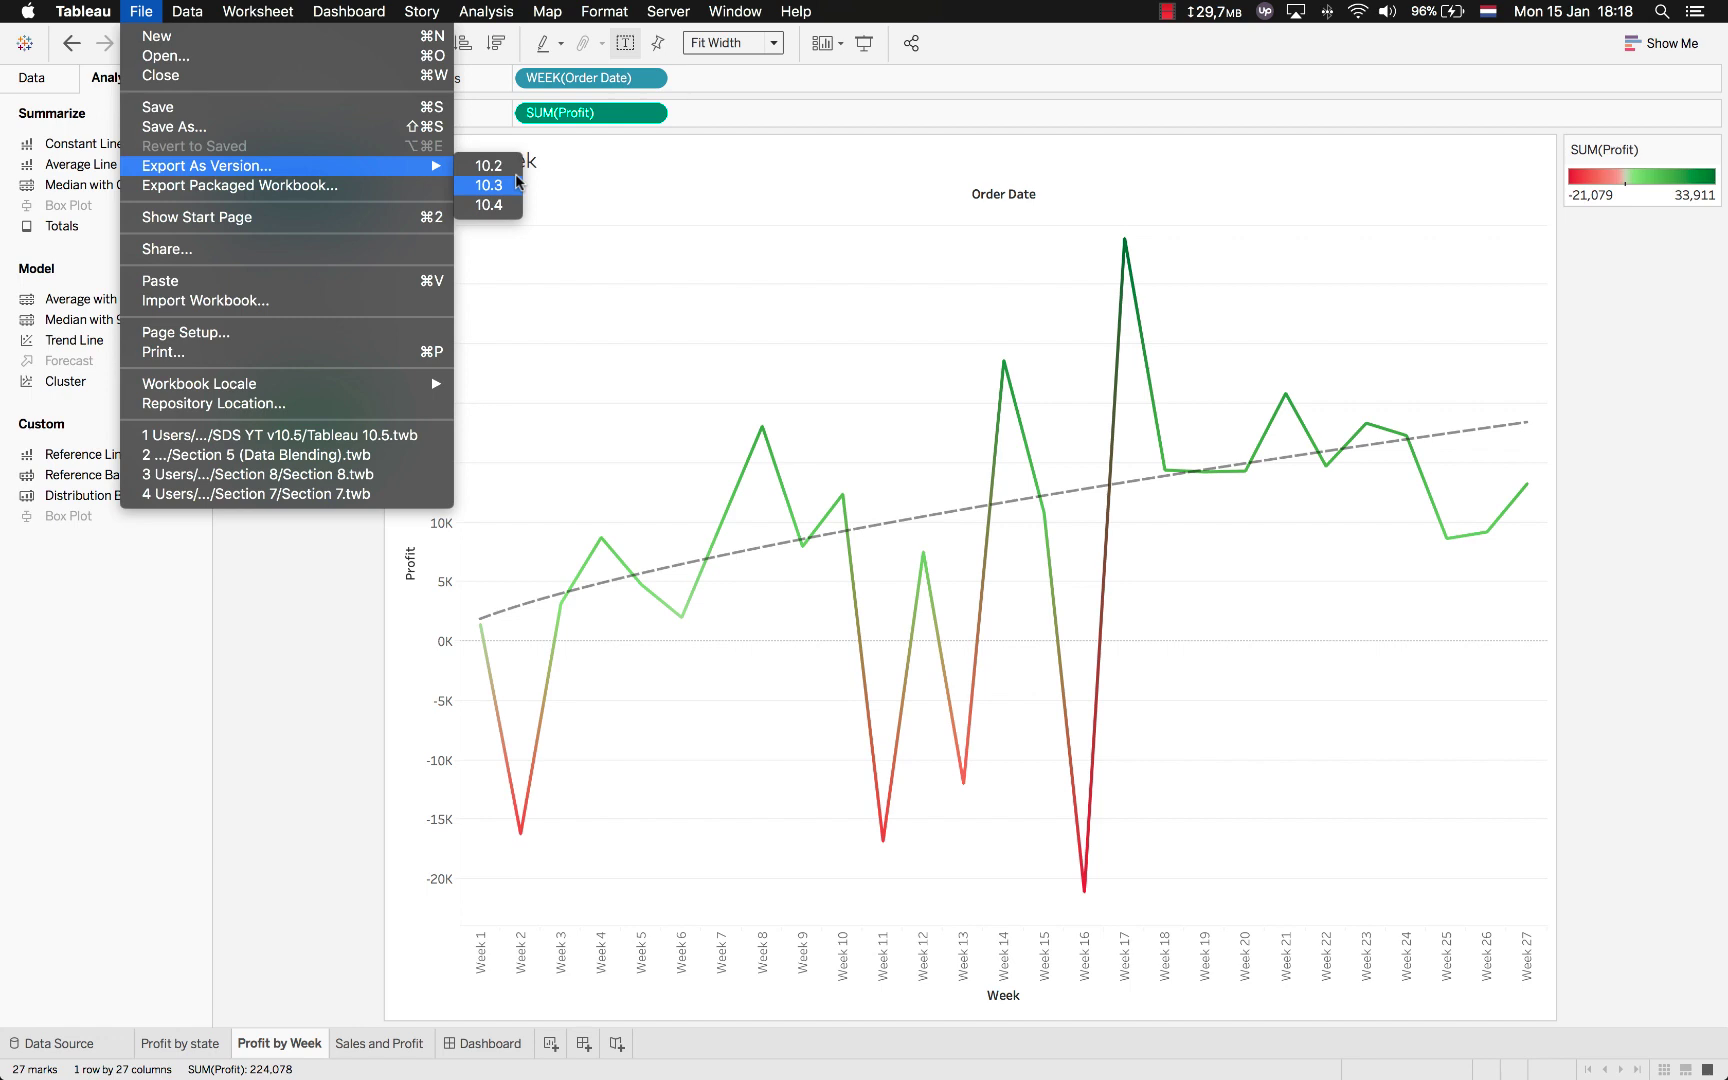
Step: Switch to the v10 Presentation in Keynote and display slide 6, the What's new? overview
{"action": "key", "text": "super+Tab"}
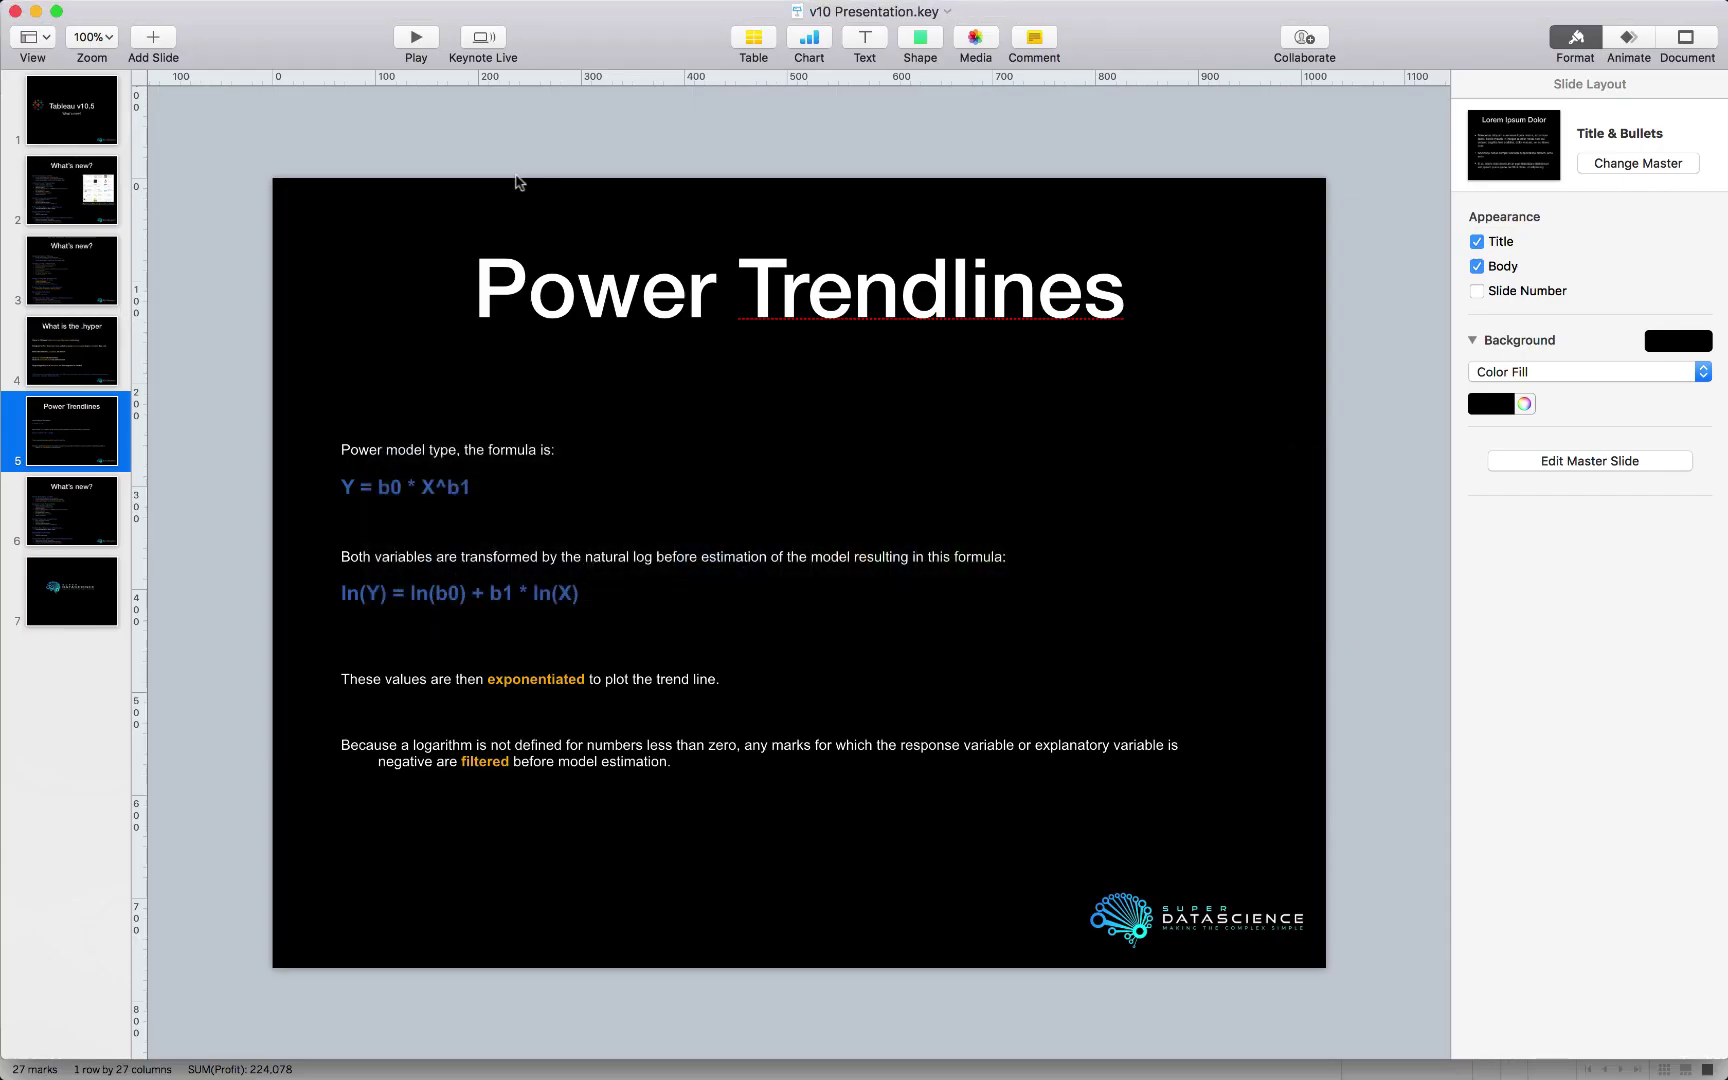
{"action": "left_click", "coordinate": [43, 535]}
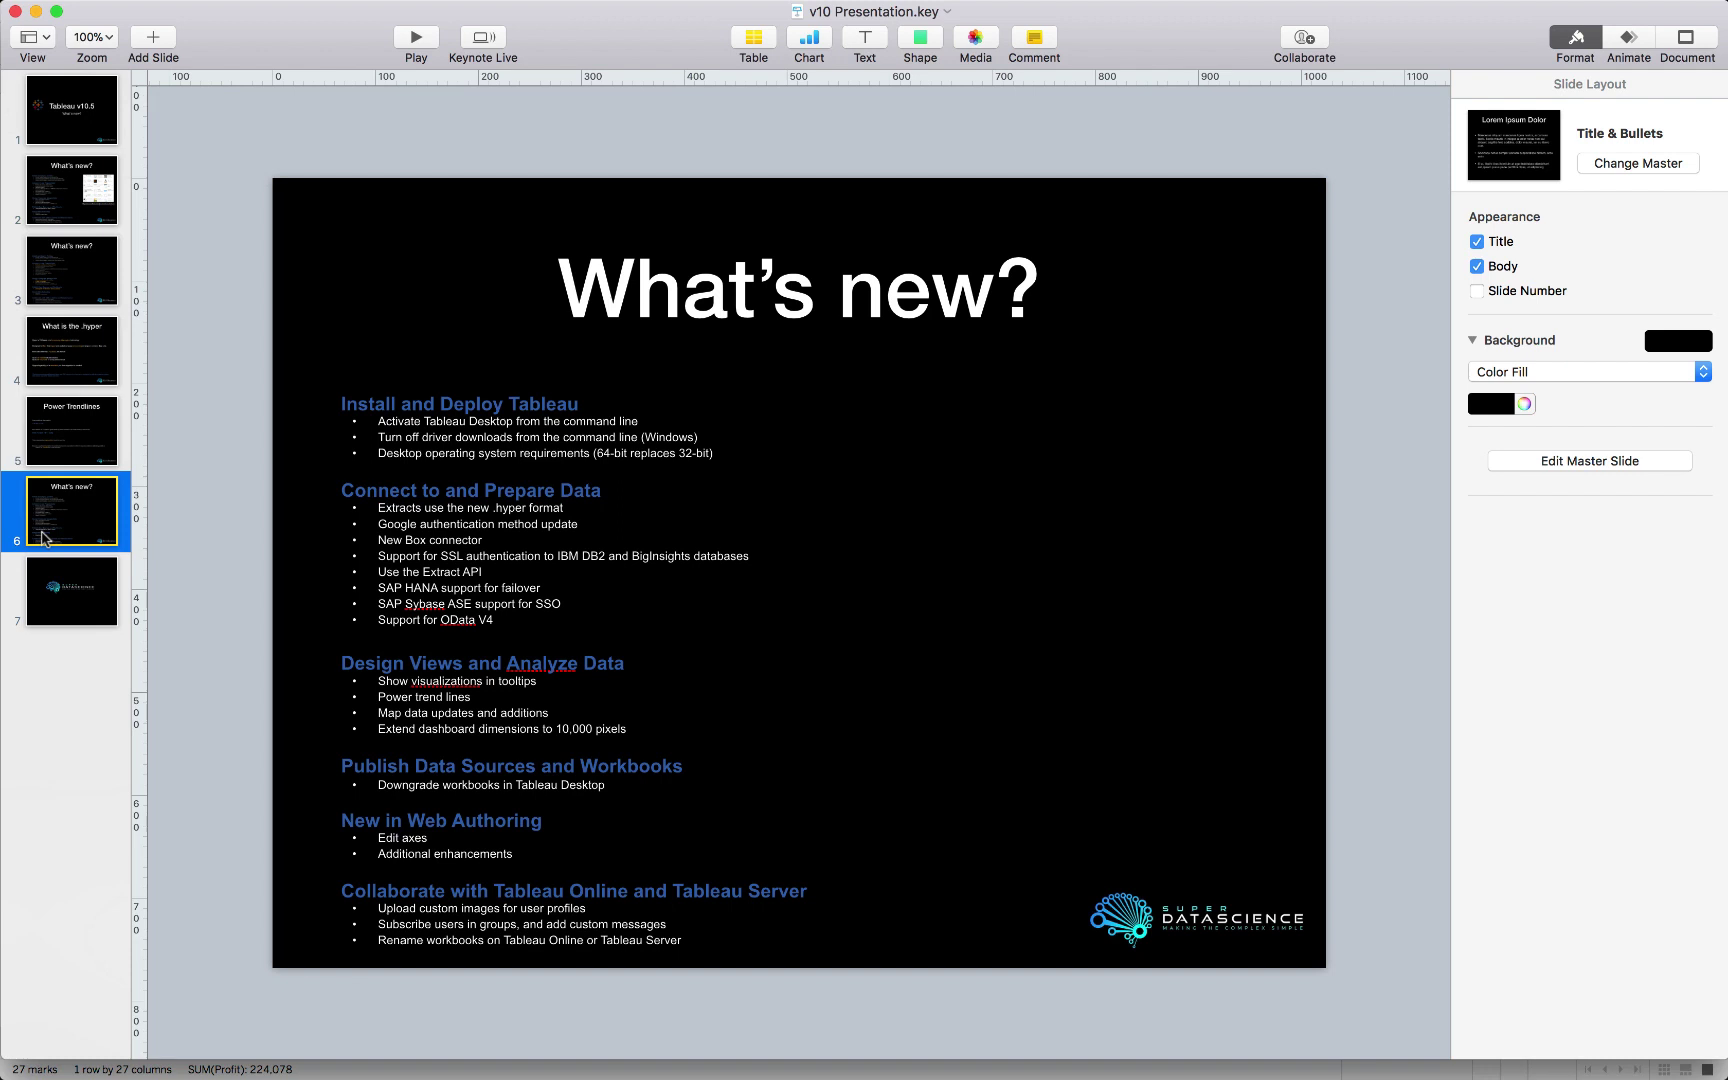